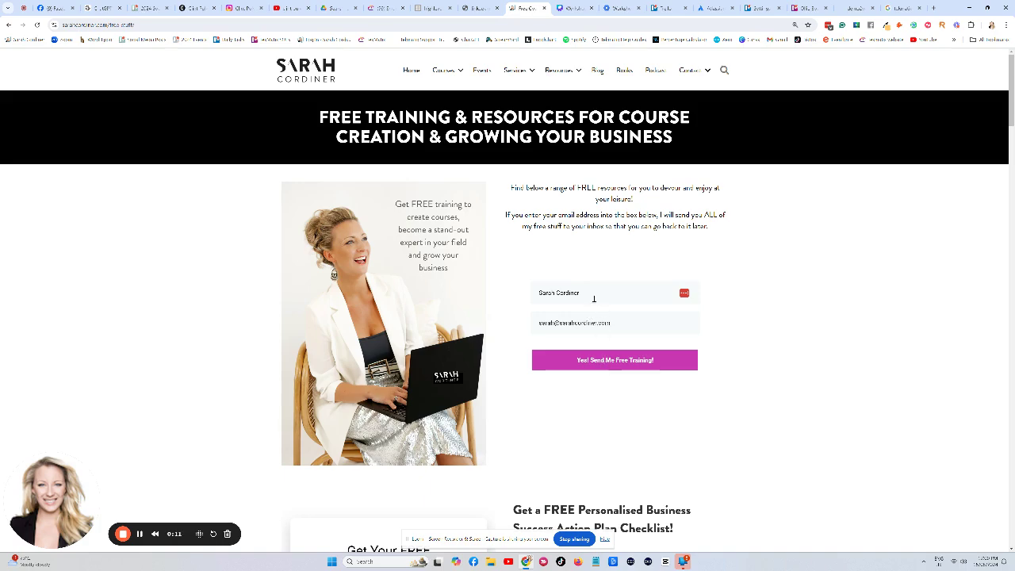
Switch to the Tekmatix account tab and go to Websites & Funnels
scroll(678, 352, down, 5)
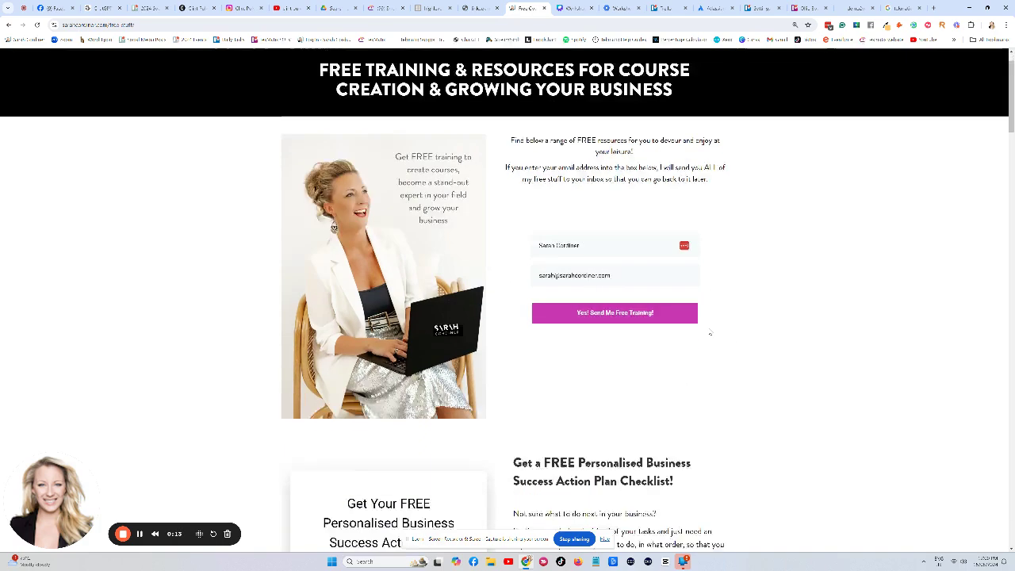
scroll(508, 288, up, 5)
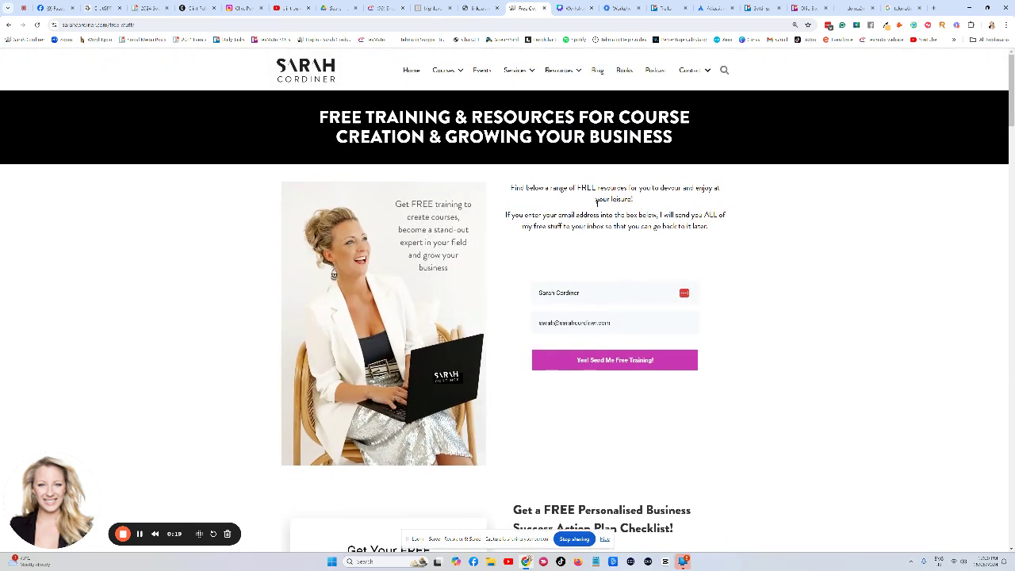
scroll(745, 234, down, 6)
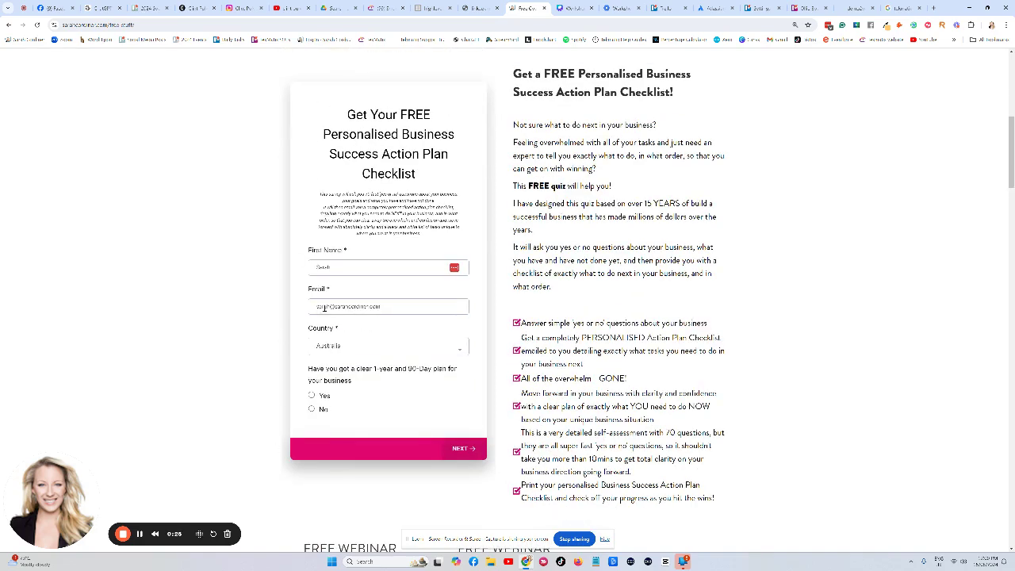
scroll(324, 308, up, 2)
scroll(495, 419, down, 1)
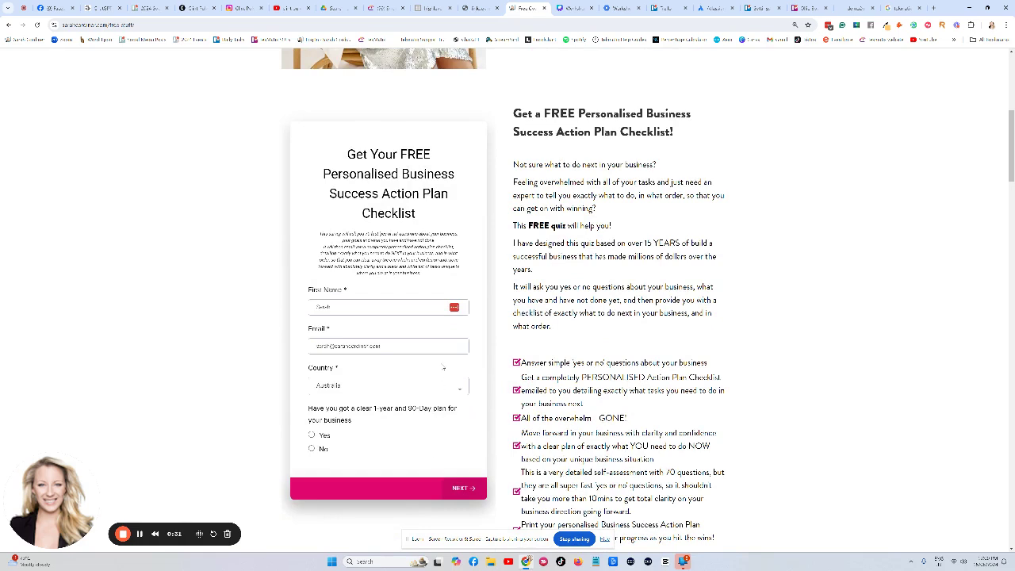
click(385, 8)
scroll(172, 279, down, 5)
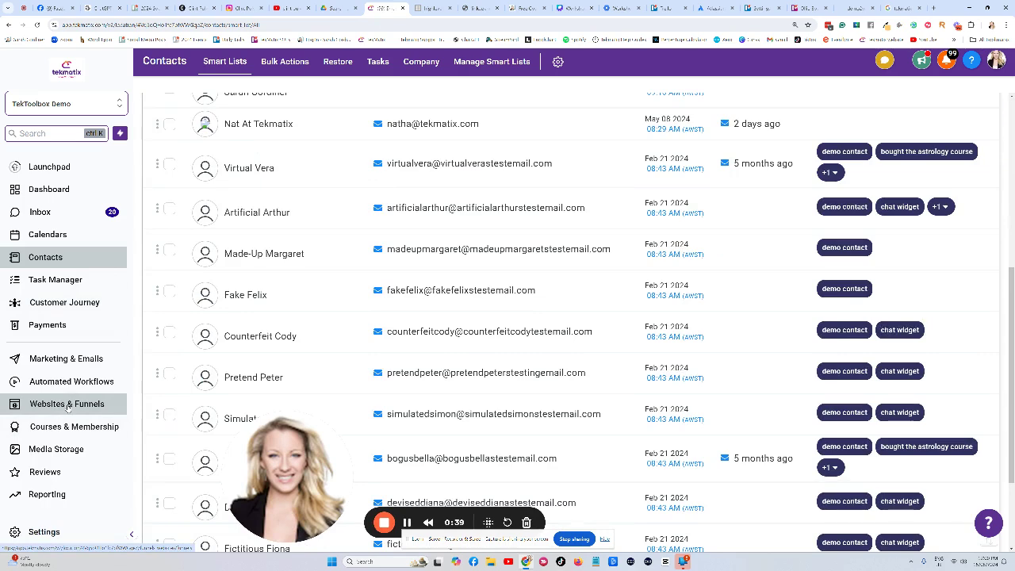
click(68, 406)
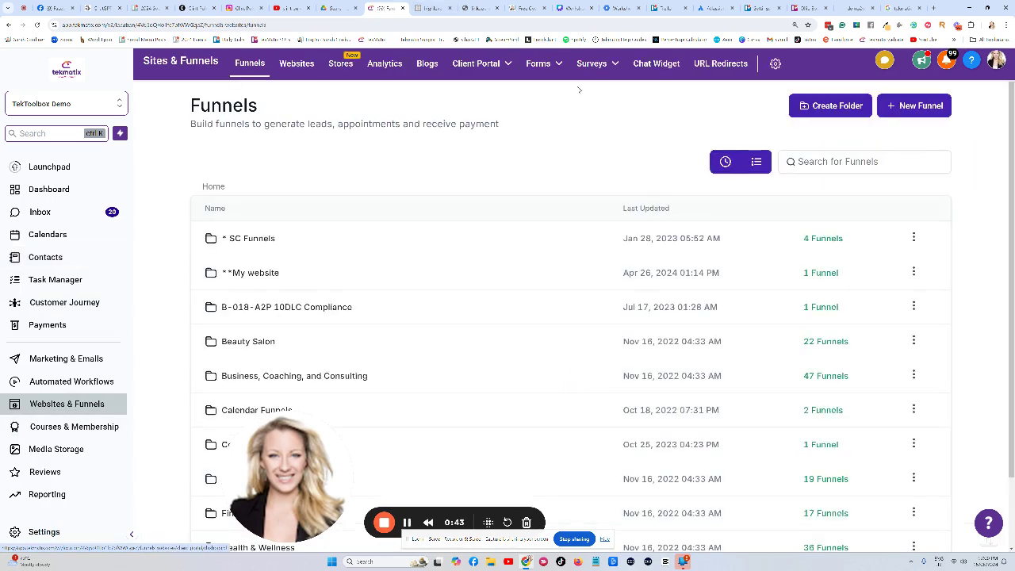
From Forms > Builder, create a new blank form (Form 59) from scratch
mouse_move(539, 66)
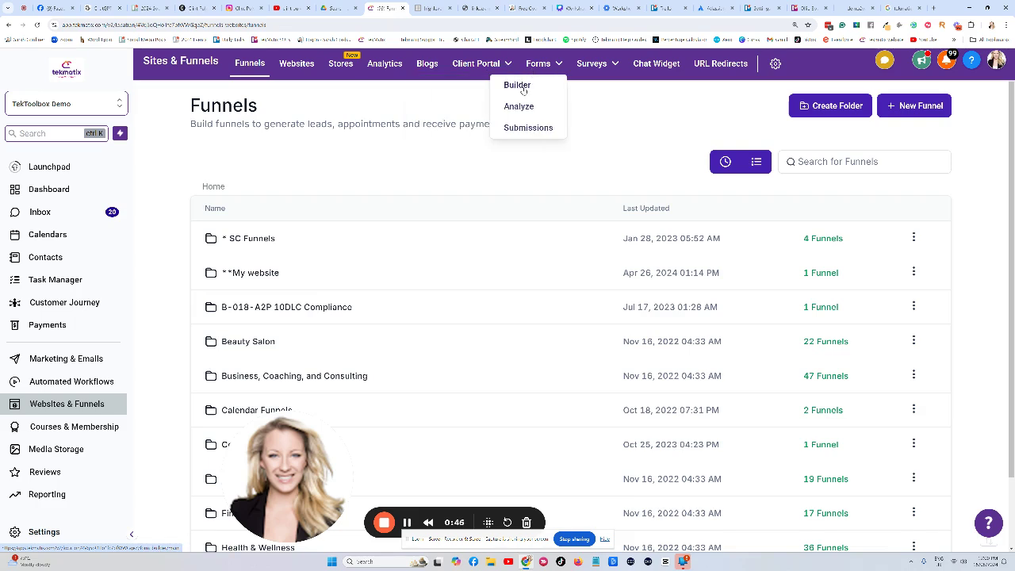
click(523, 89)
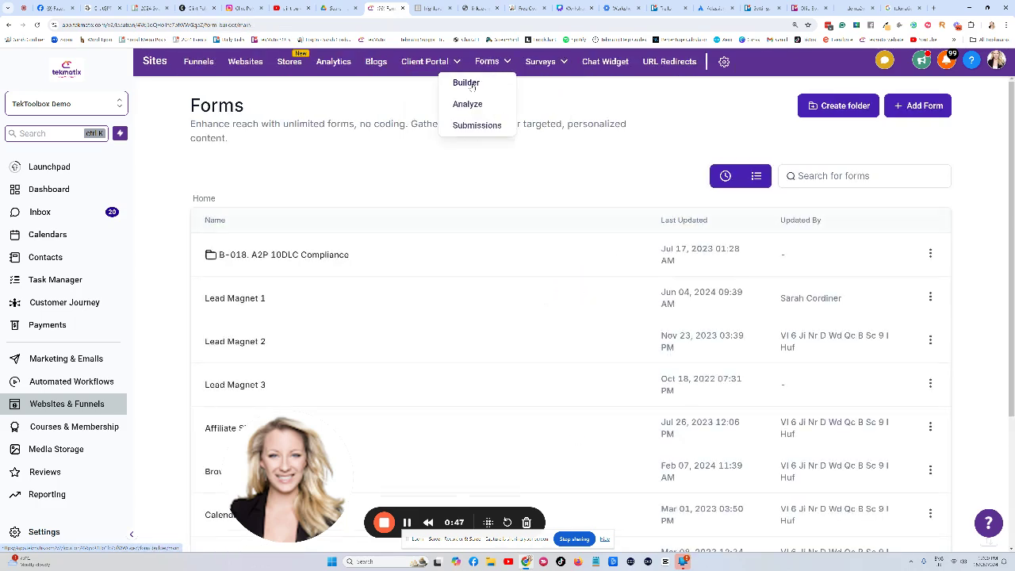
click(919, 109)
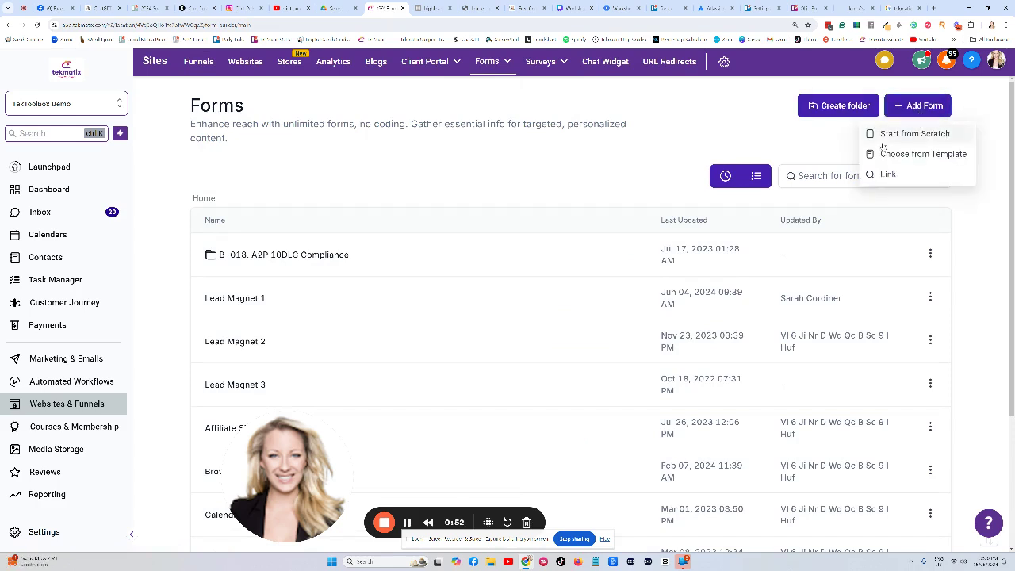
click(905, 134)
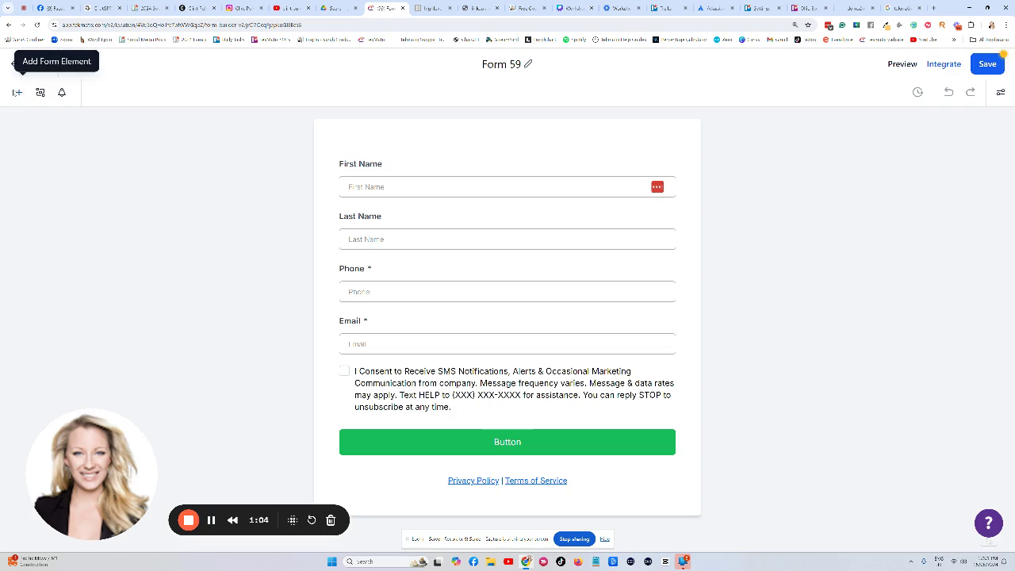
Show the Add Form Element panel and browse the Quick Add element tiles
click(17, 94)
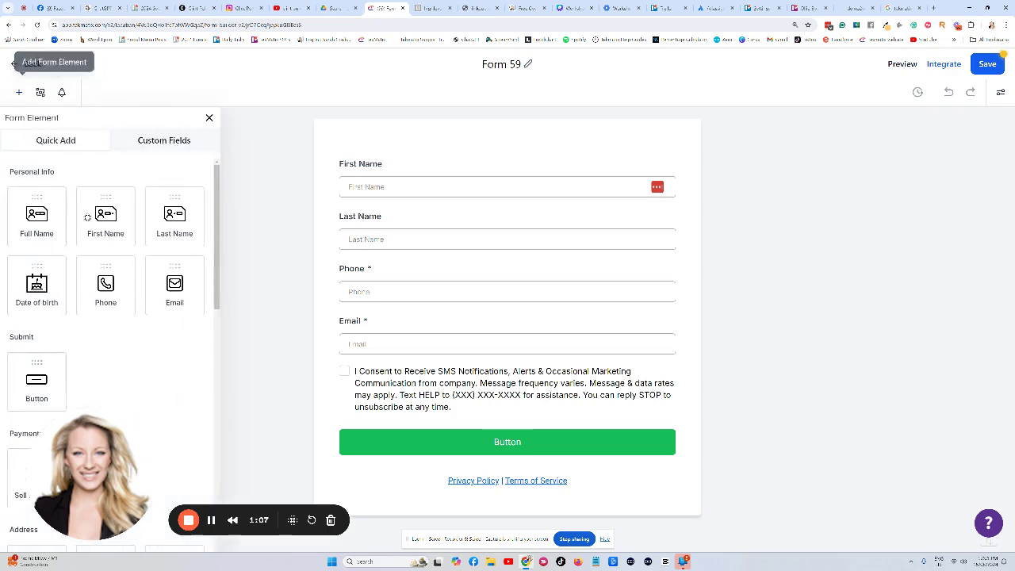
scroll(111, 246, down, 6)
scroll(111, 247, down, 5)
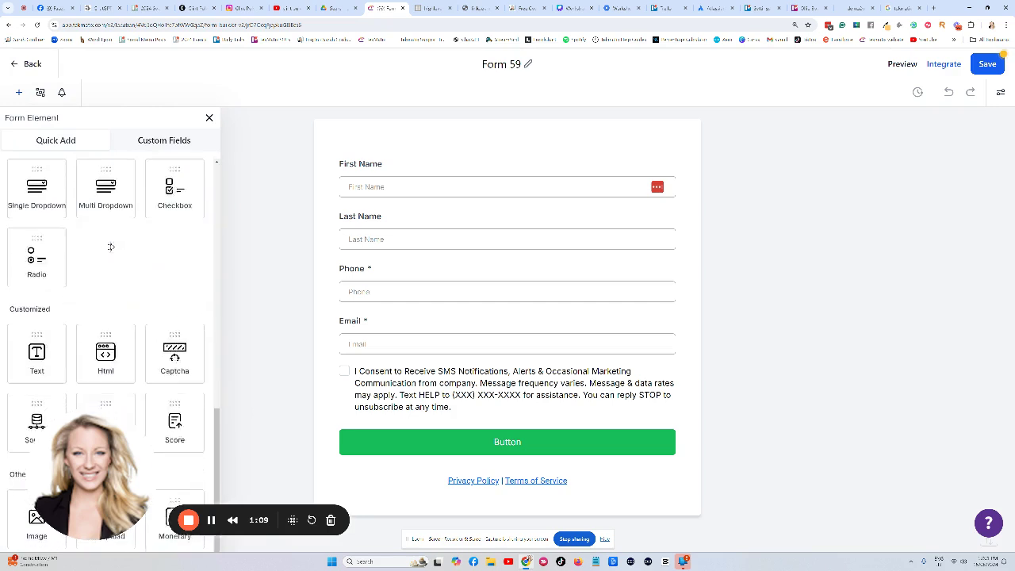
drag(87, 457, 282, 460)
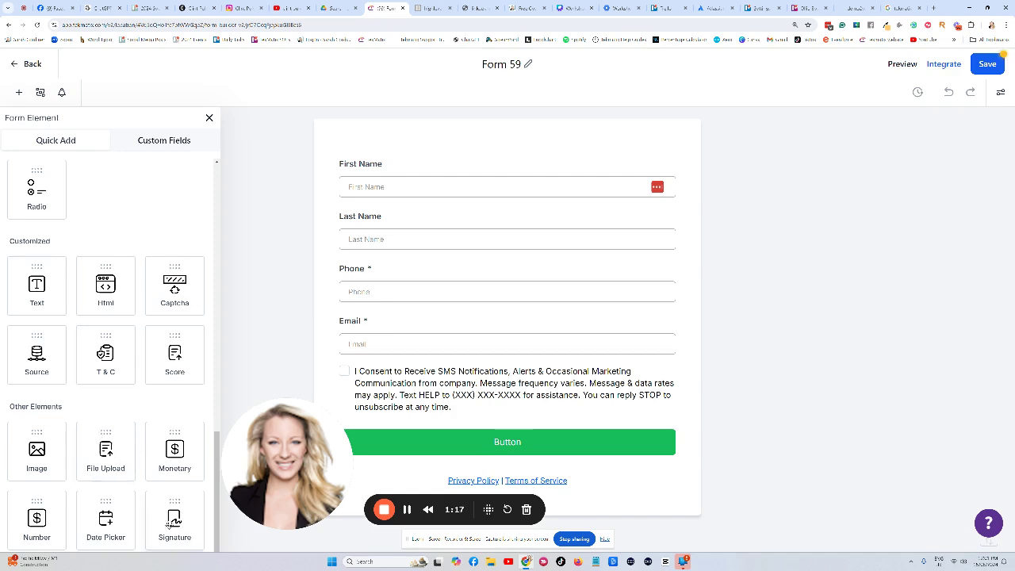
scroll(58, 431, up, 3)
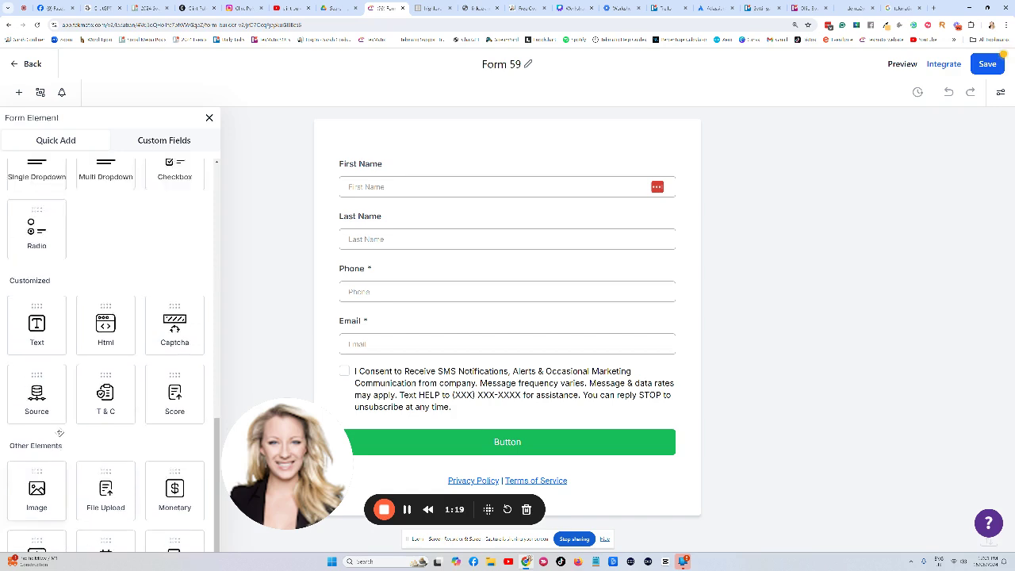
scroll(58, 432, down, 2)
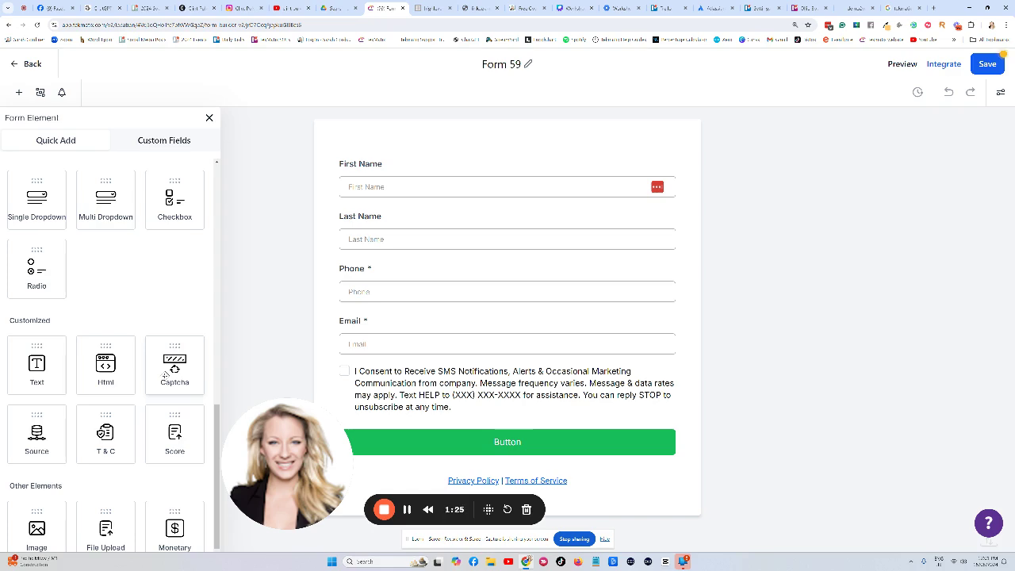
scroll(165, 373, up, 3)
scroll(111, 369, down, 4)
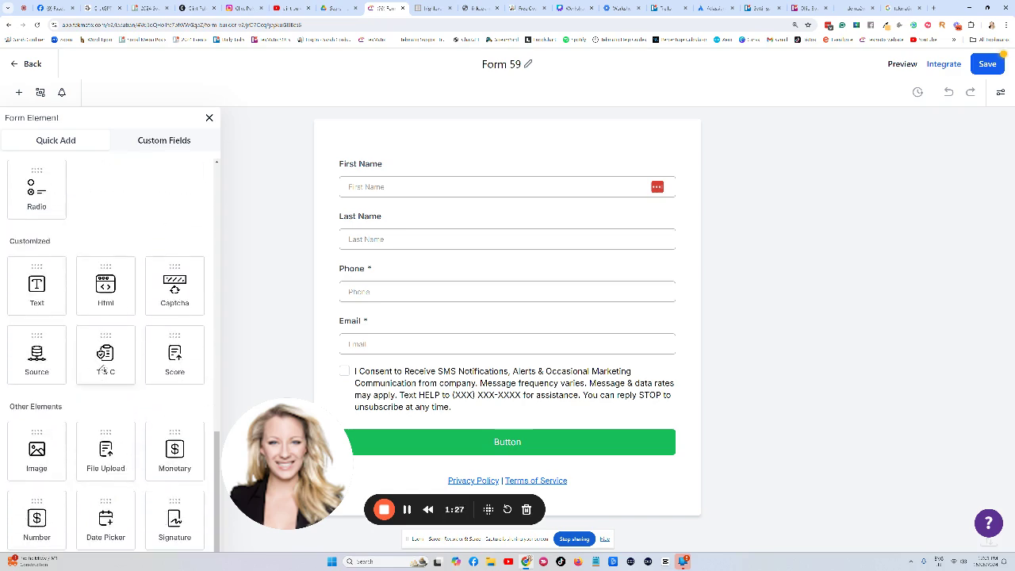
scroll(111, 357, up, 5)
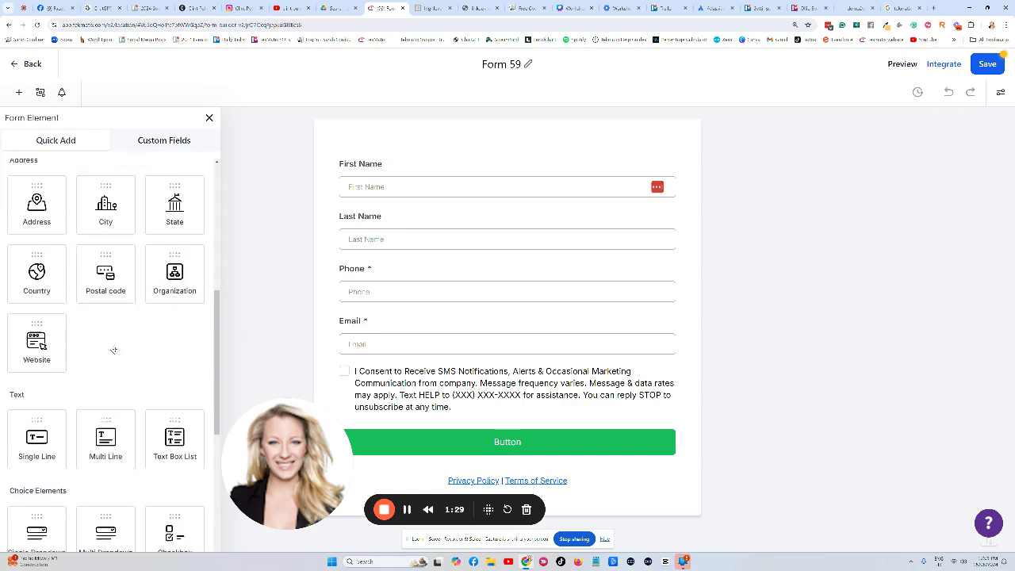
scroll(114, 350, up, 5)
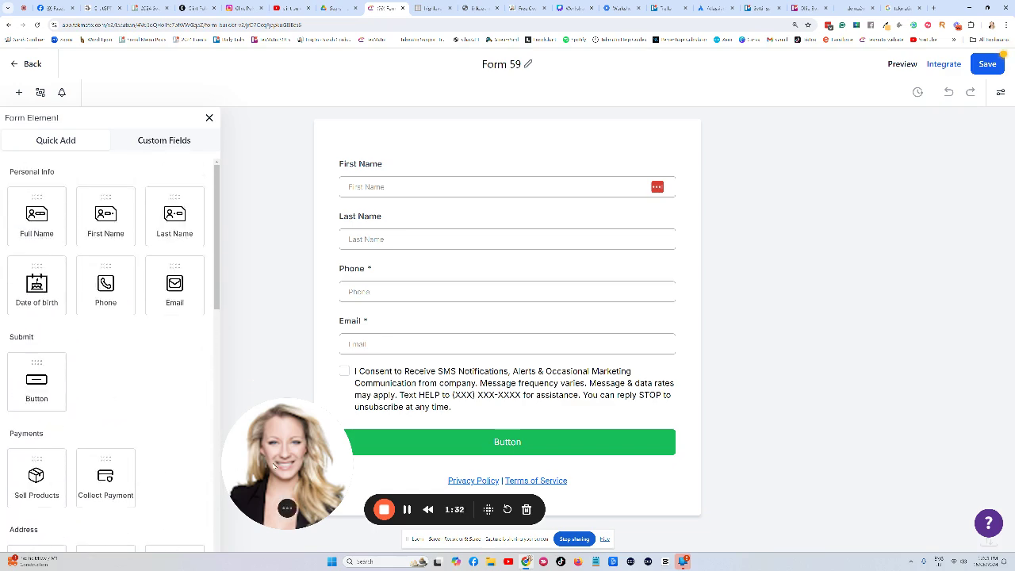
Delete the Last Name and Phone fields from Form 59
drag(274, 464, 109, 458)
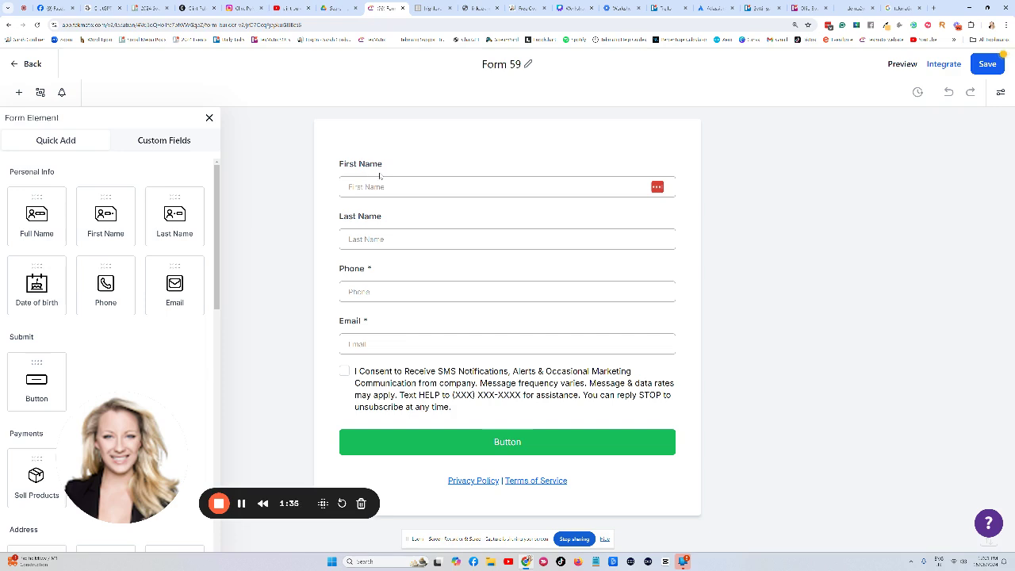
click(477, 229)
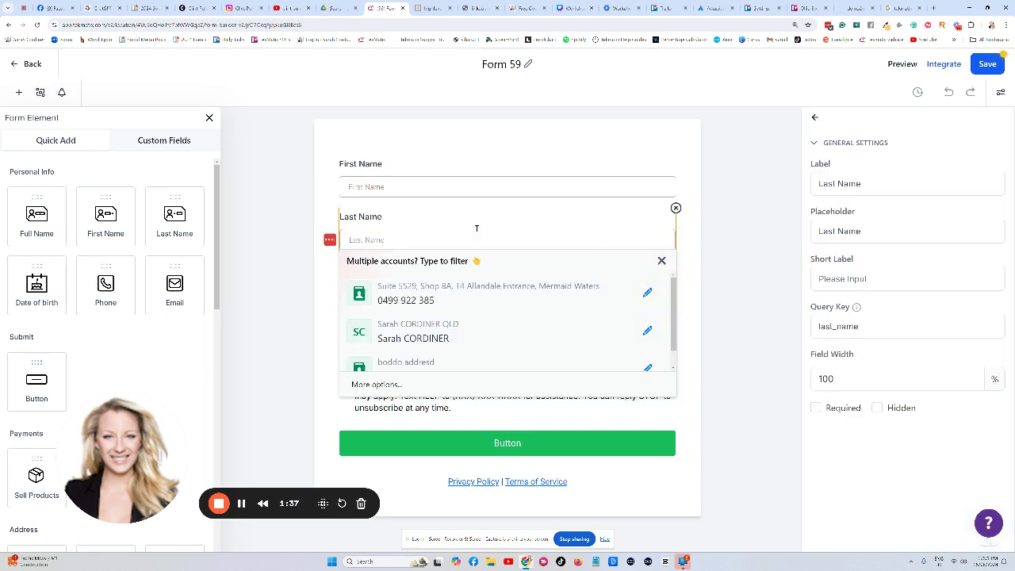
click(676, 207)
click(541, 230)
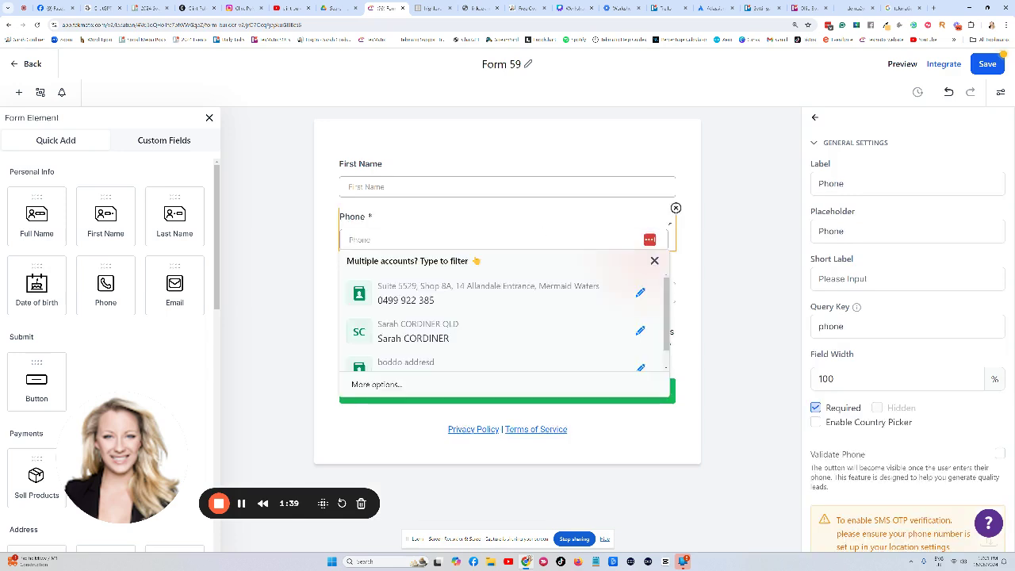
click(676, 208)
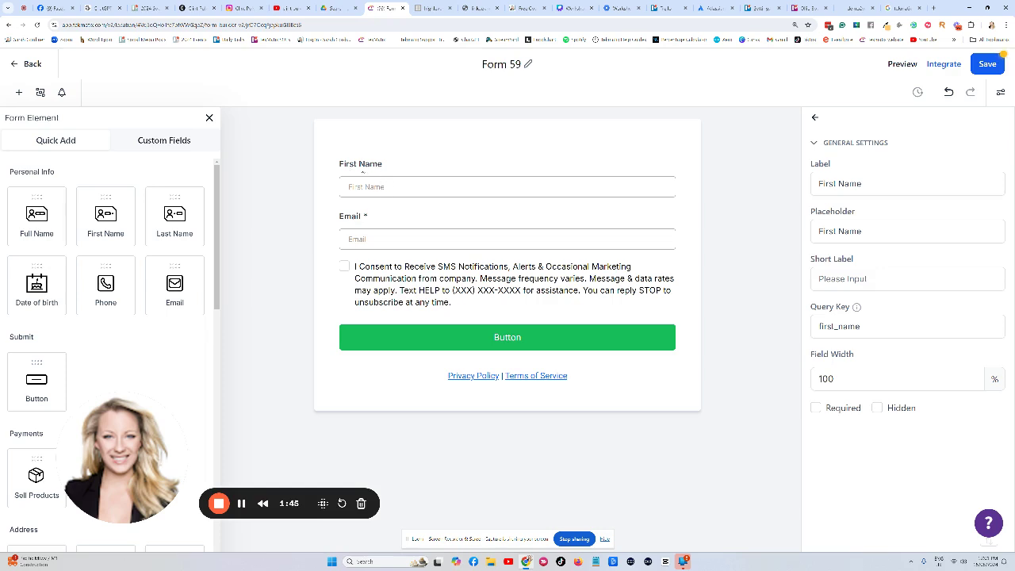
Mark the First Name field as Required
click(367, 186)
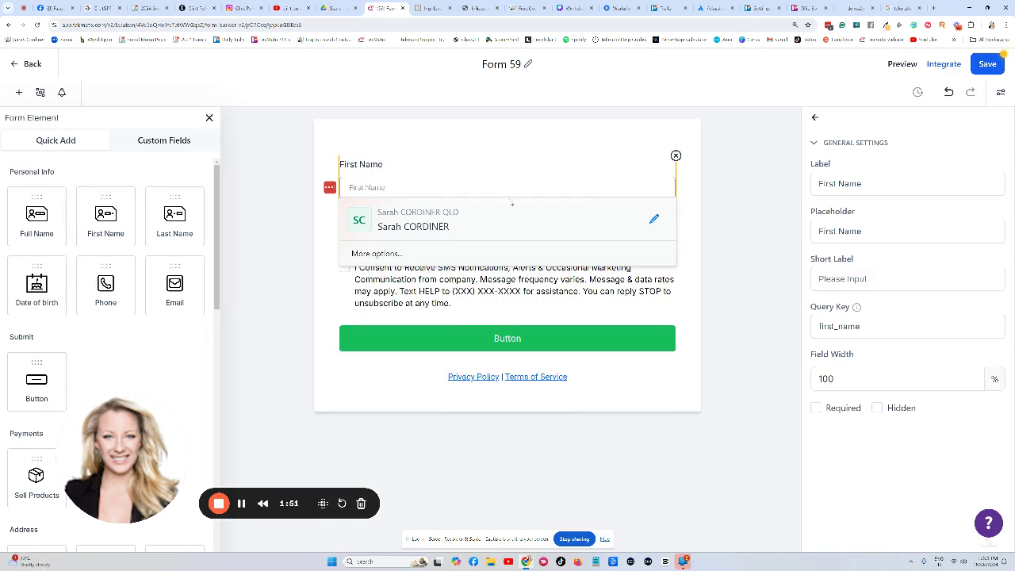
click(723, 193)
click(418, 172)
click(816, 409)
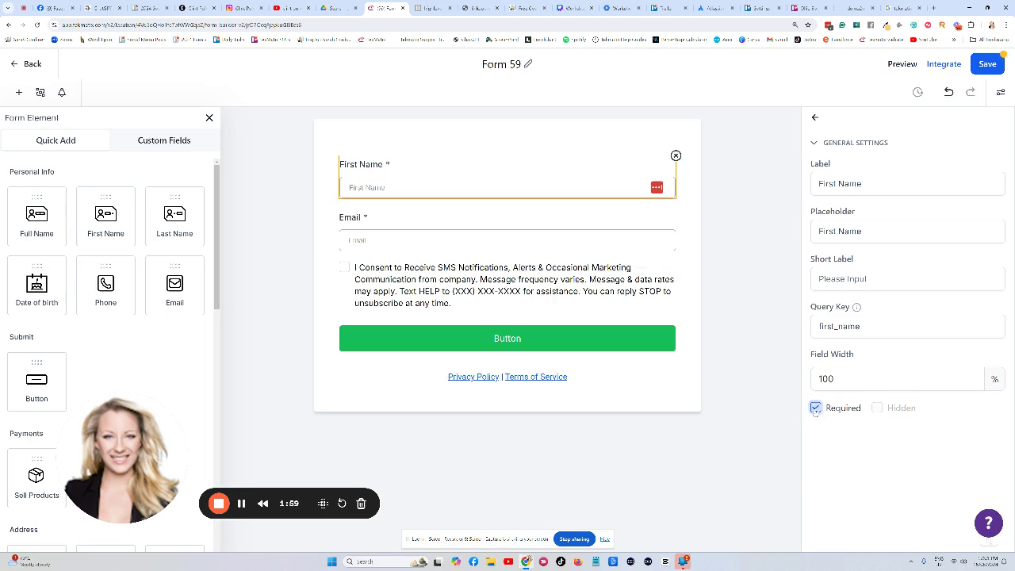
click(770, 315)
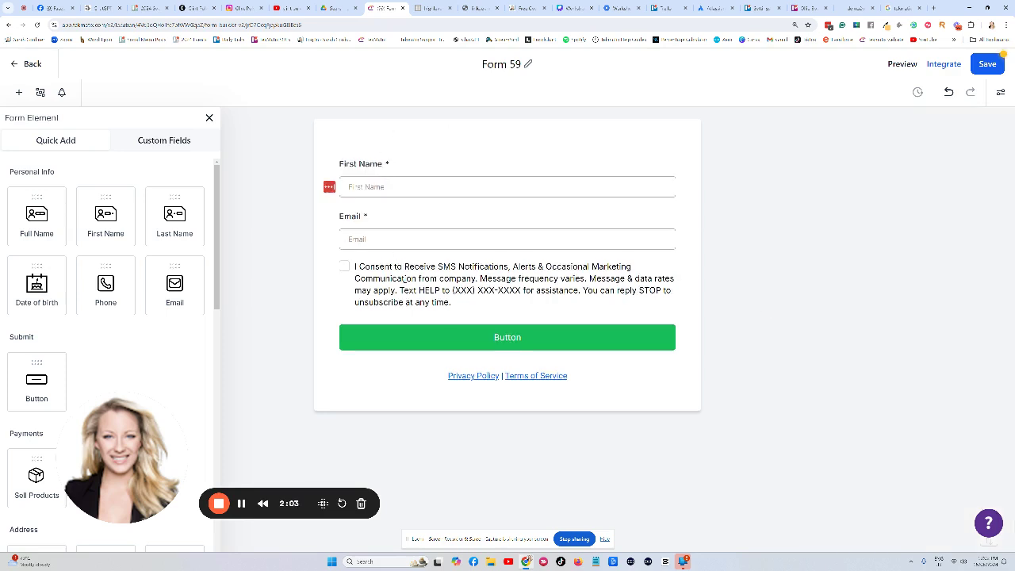
Replace the long SMS consent notice with the text 'I Consent to receive comms'
click(376, 270)
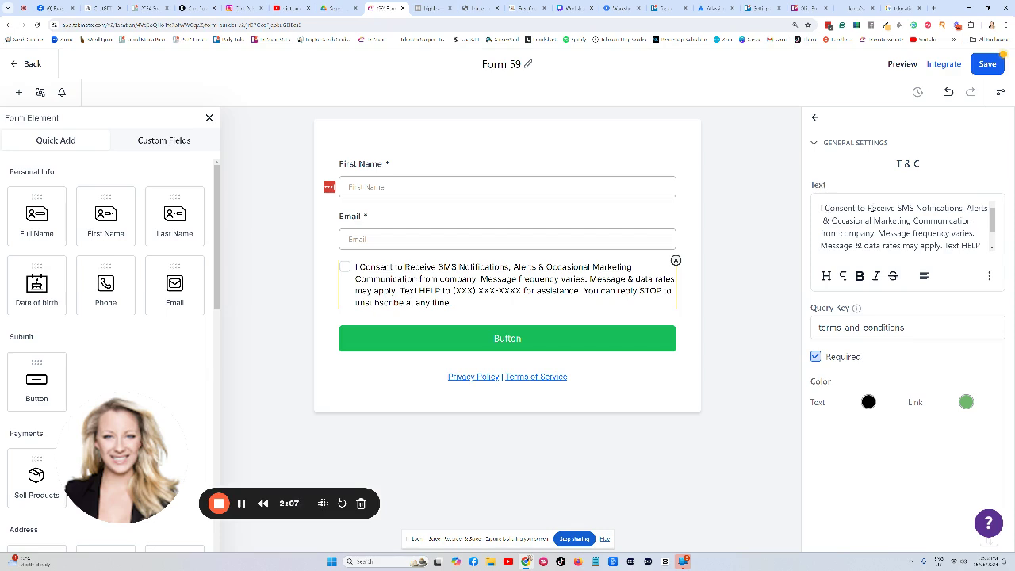
drag(870, 208, 984, 251)
key(BackSpace)
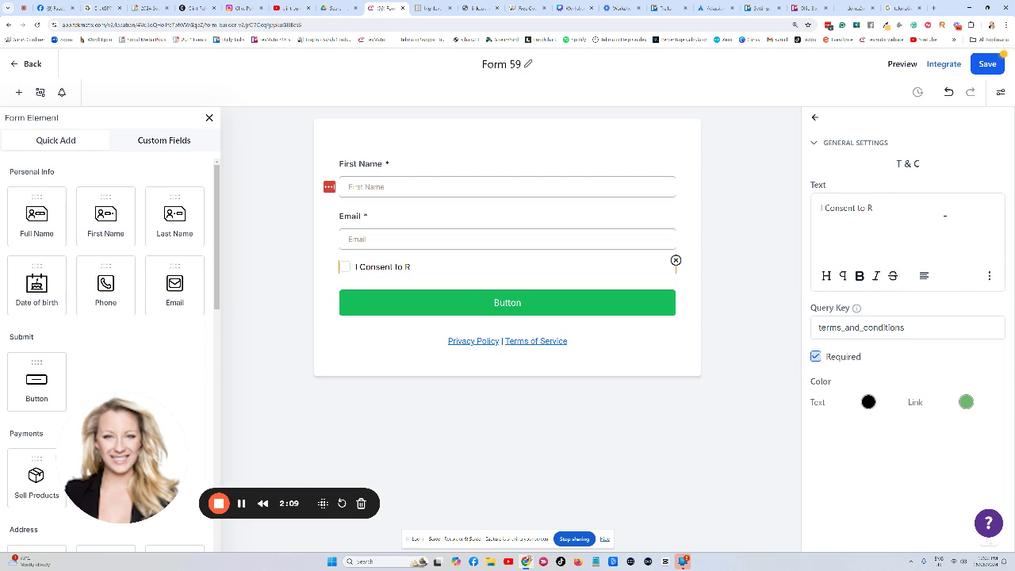
key(BackSpace)
text(receive comms)
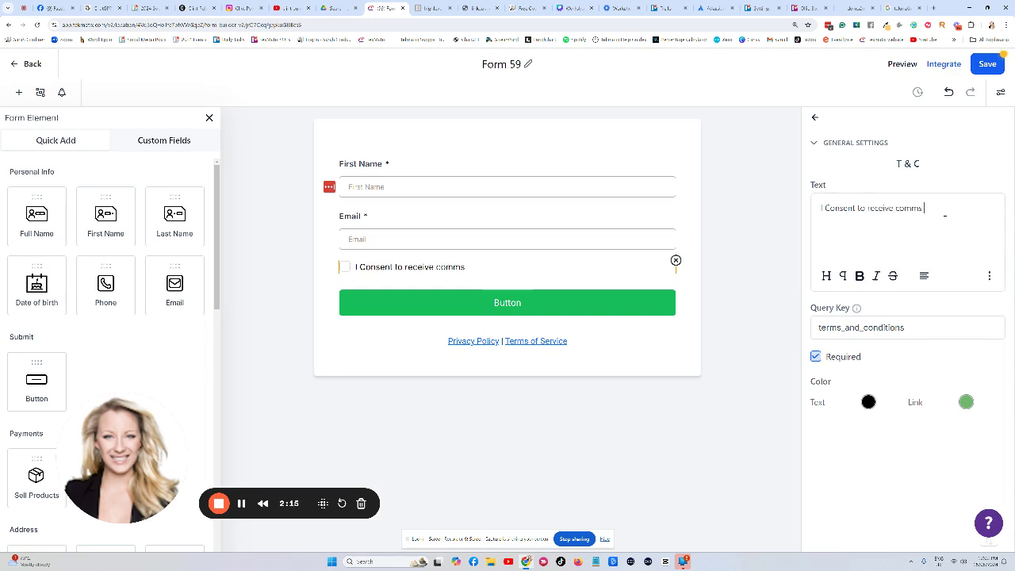
click(723, 306)
Change the submit button's label to 'get free thing' and its background to purple
click(503, 306)
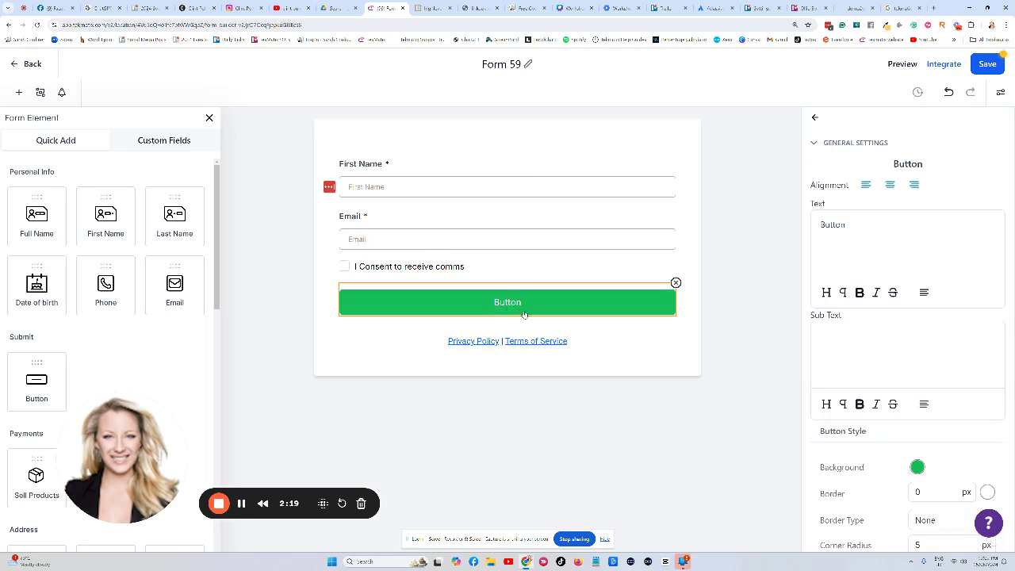
drag(848, 225, 820, 226)
key(BackSpace)
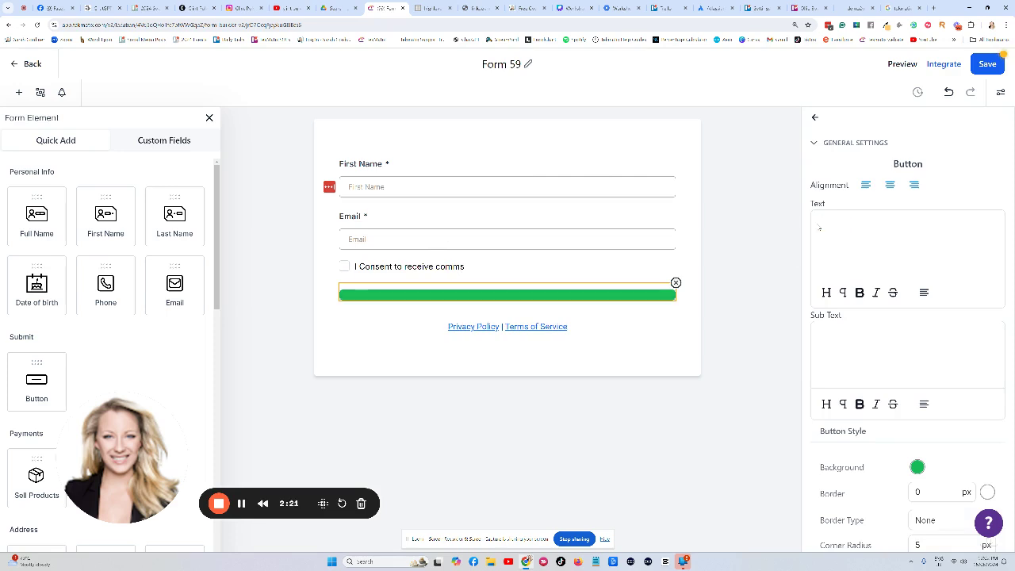
text(get free thing)
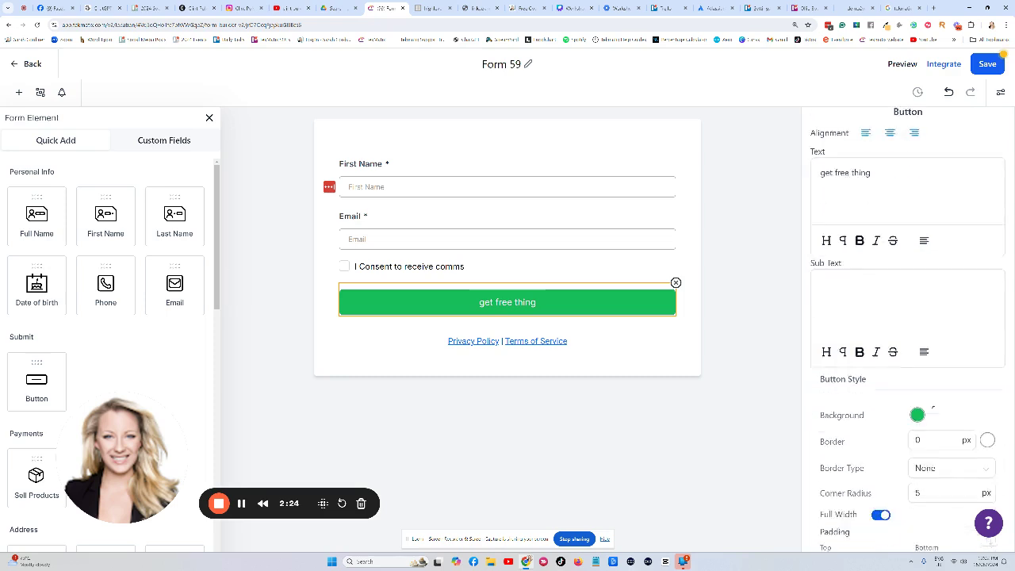
scroll(918, 390, down, 1)
click(918, 388)
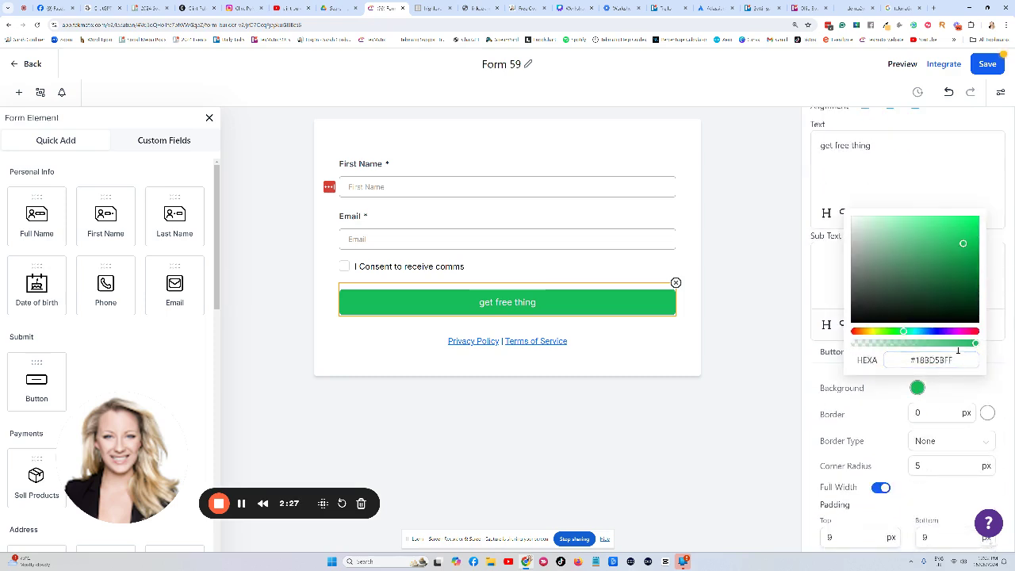
click(945, 332)
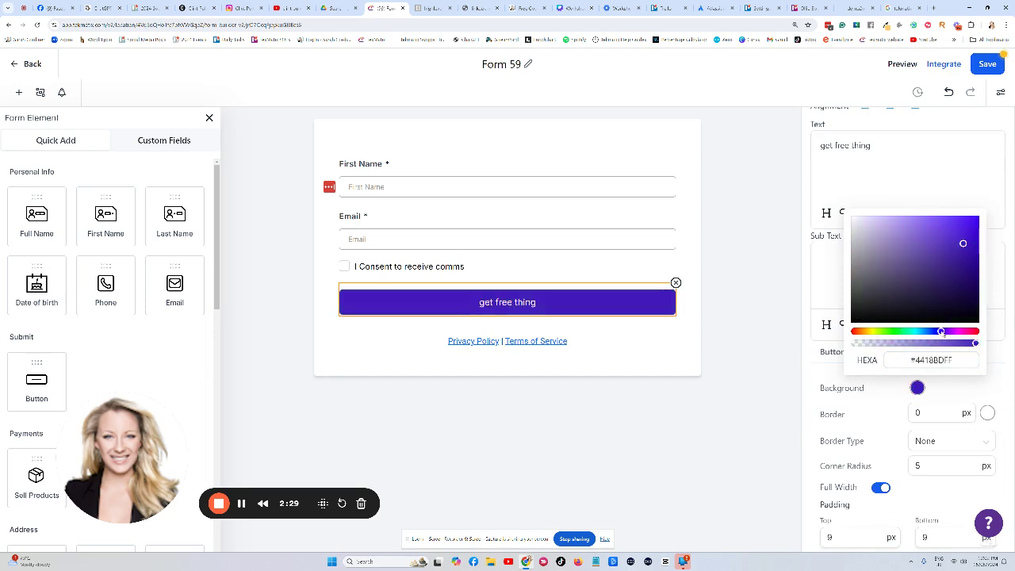
click(766, 313)
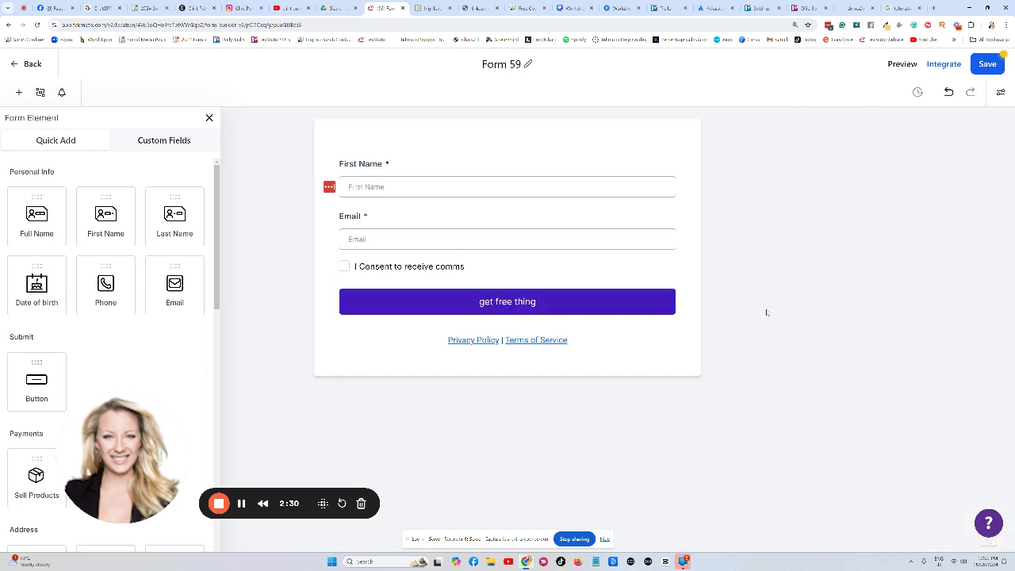
Delete the Privacy Policy | Terms of Service line below the button
click(580, 308)
click(524, 339)
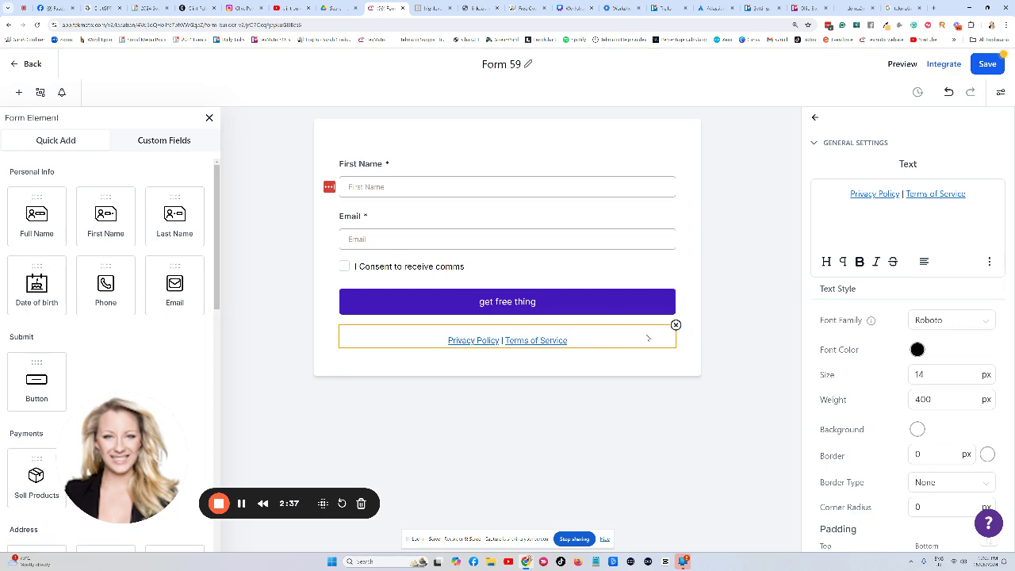
click(676, 325)
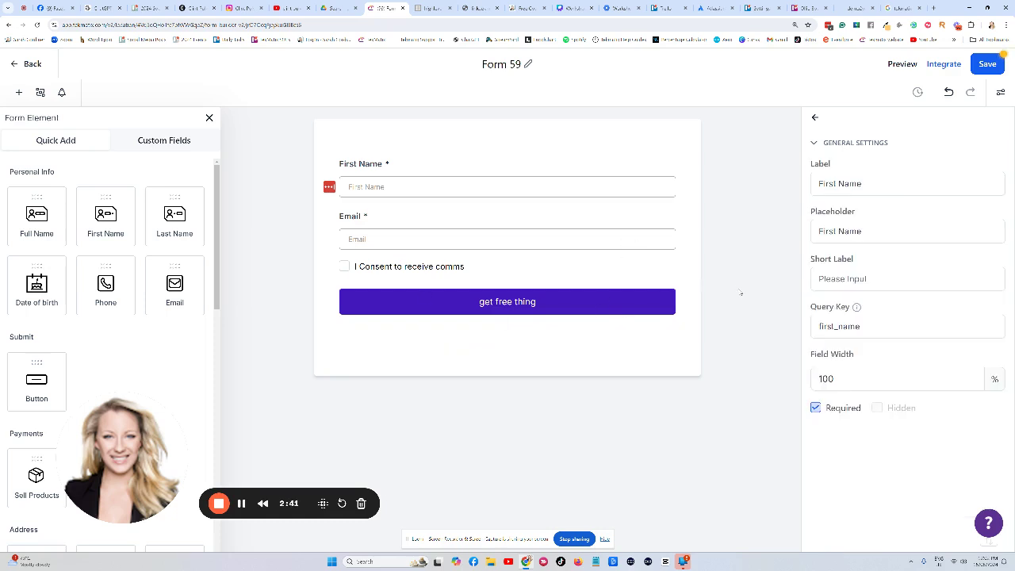
click(741, 293)
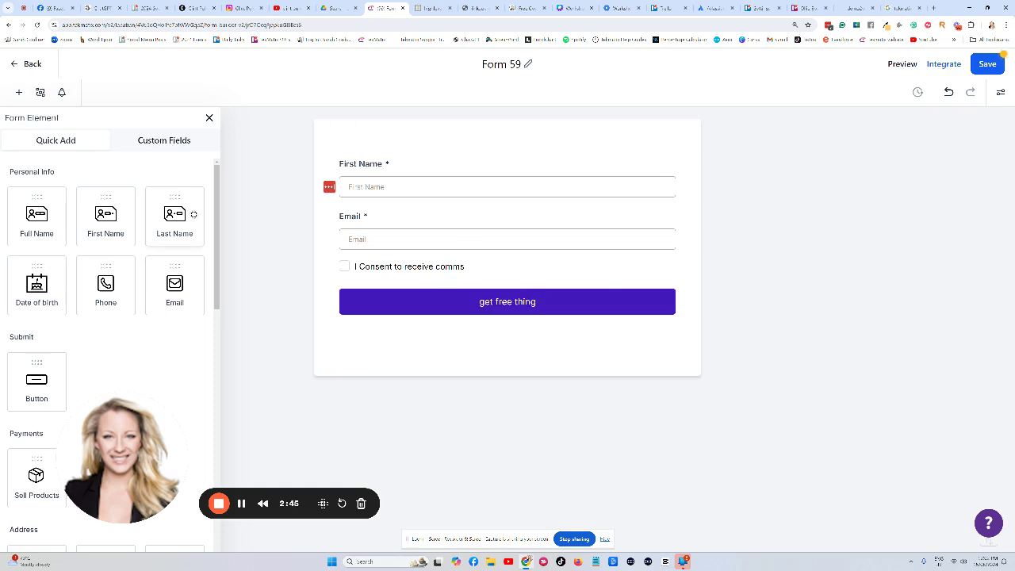
Place a Text element at the top of the form, above First Name
scroll(93, 309, down, 10)
scroll(93, 309, down, 2)
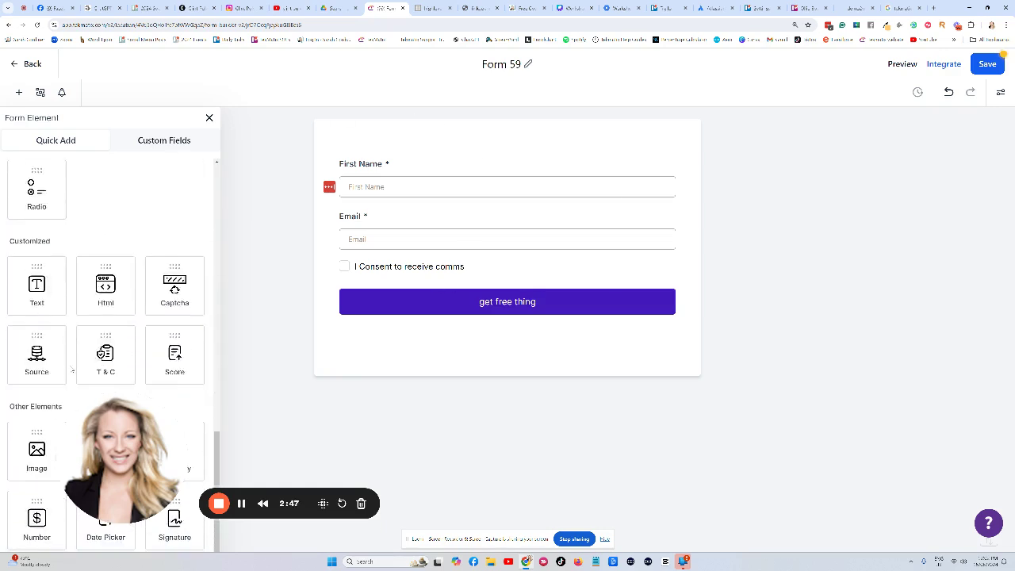
drag(123, 503, 356, 482)
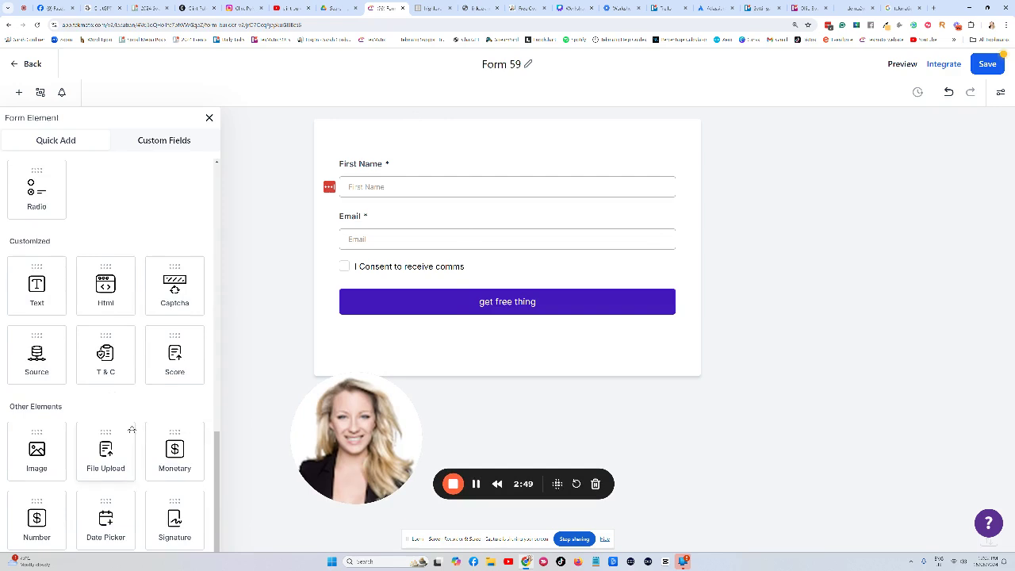
scroll(71, 349, up, 1)
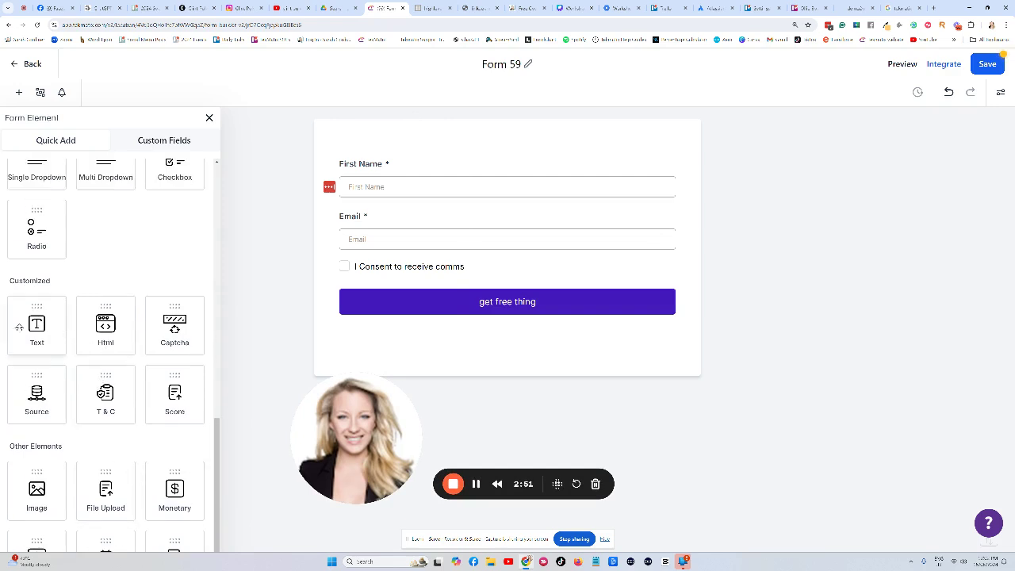
drag(18, 325, 369, 171)
drag(372, 409, 114, 402)
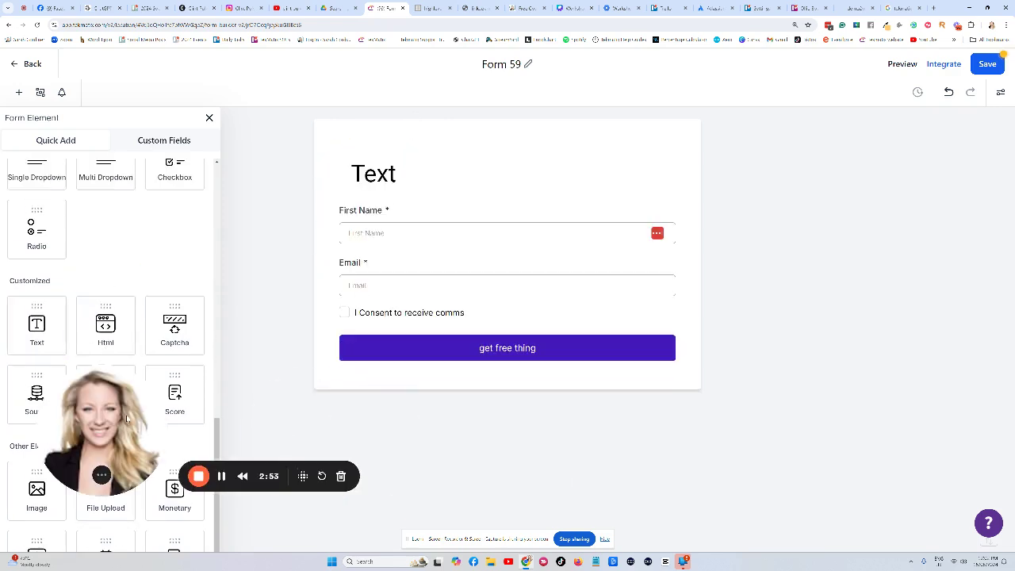
click(400, 176)
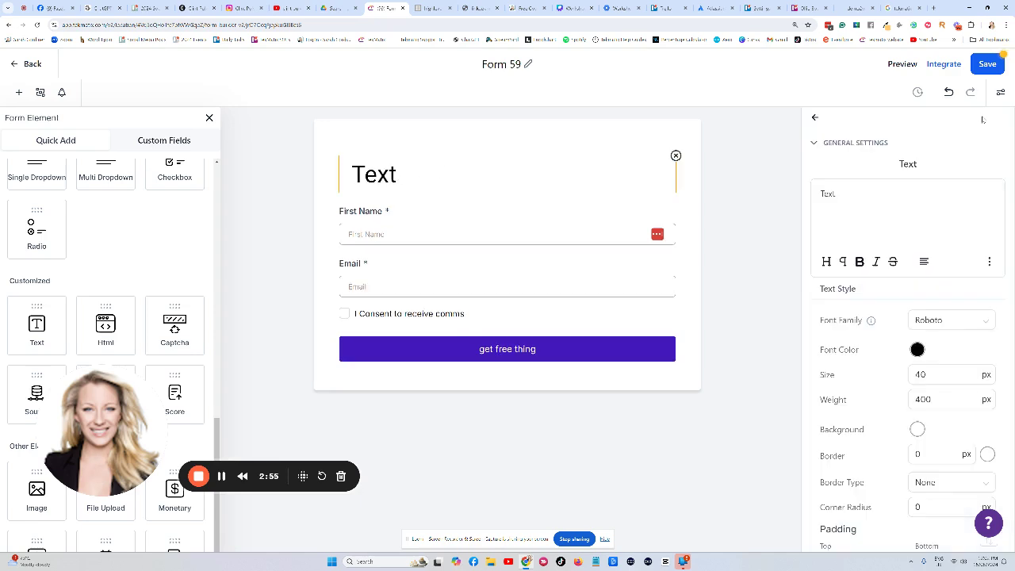
Make the heading read 'Get Sarah's Free Thing' and centre-align it
double_click(842, 191)
key(BackSpace)
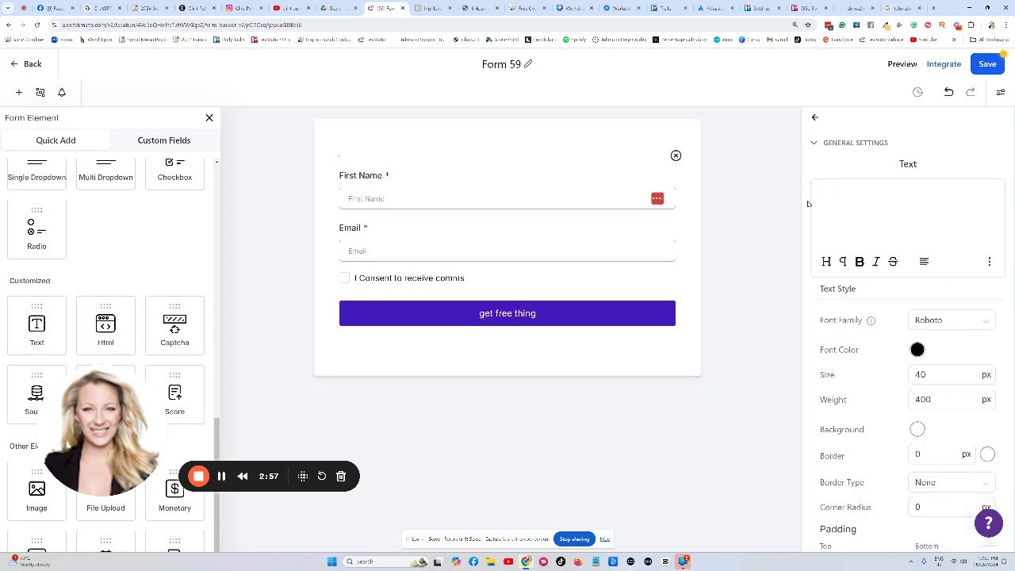
text(Get)
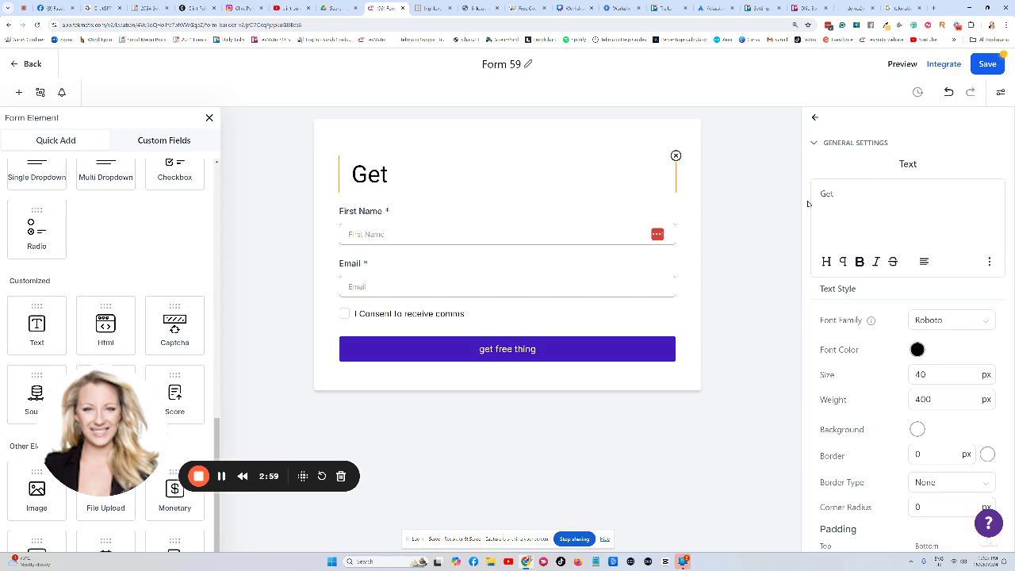
text( Sarahs Free Thing)
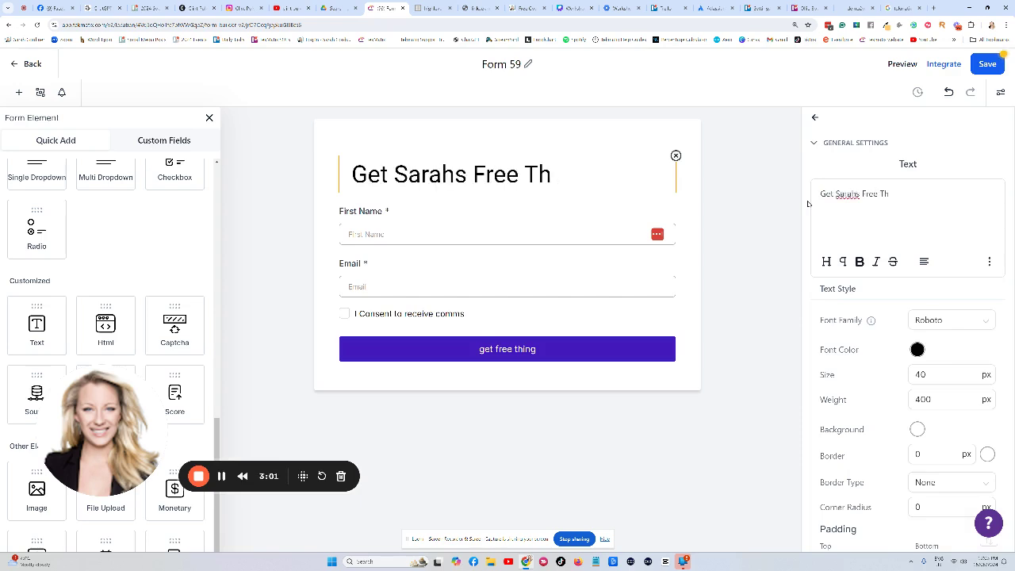
click(858, 194)
text(')
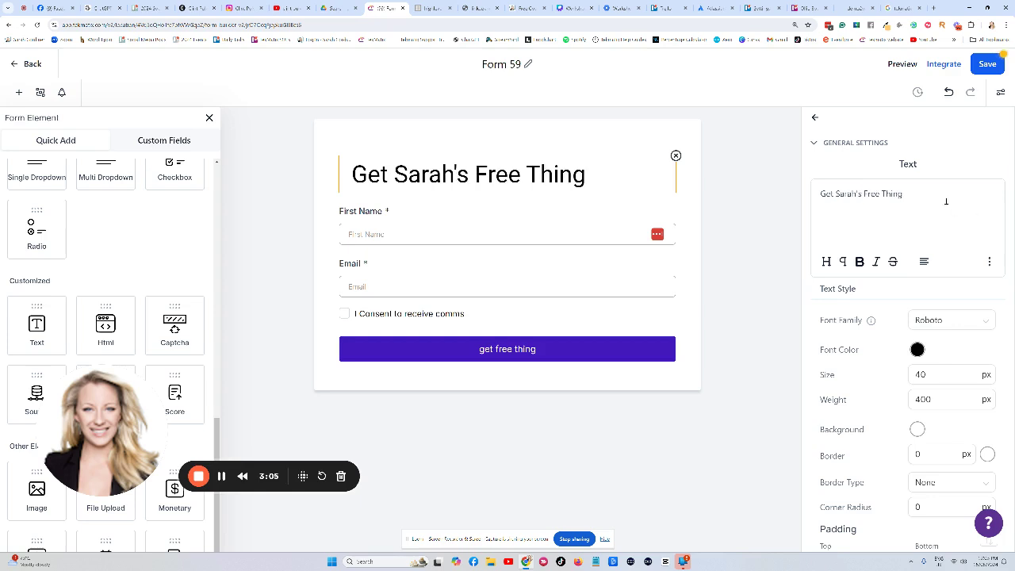
drag(946, 202, 820, 195)
click(924, 261)
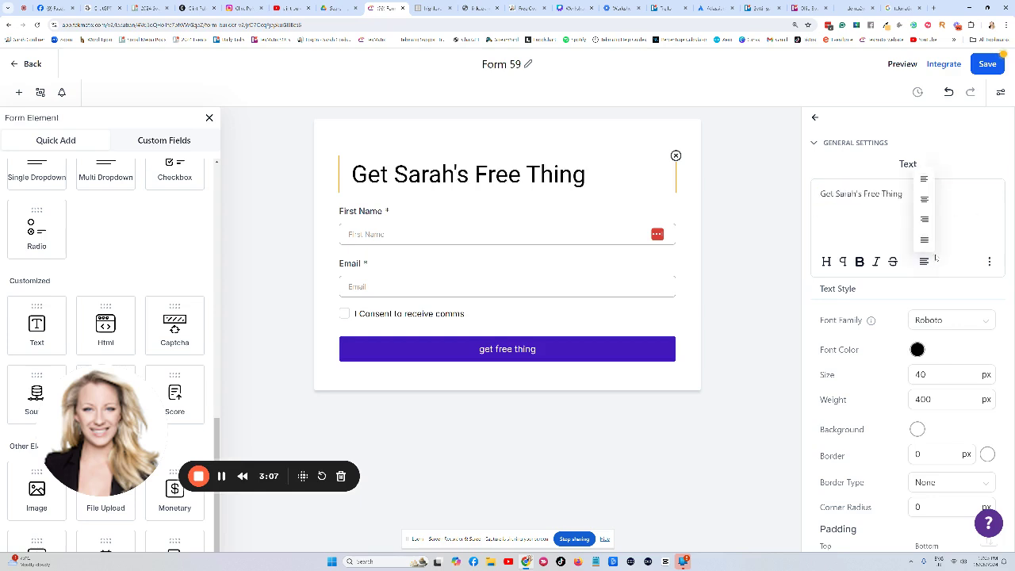
click(924, 198)
click(915, 379)
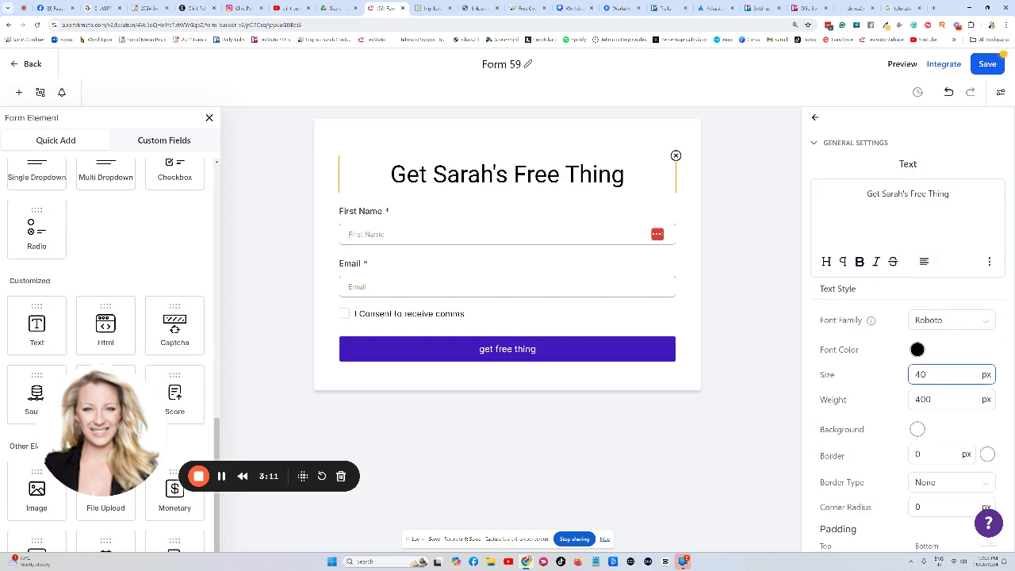
Retitle Form 59 to 'get sarahs free thing', save it, and view Styles & Options
click(975, 65)
click(729, 163)
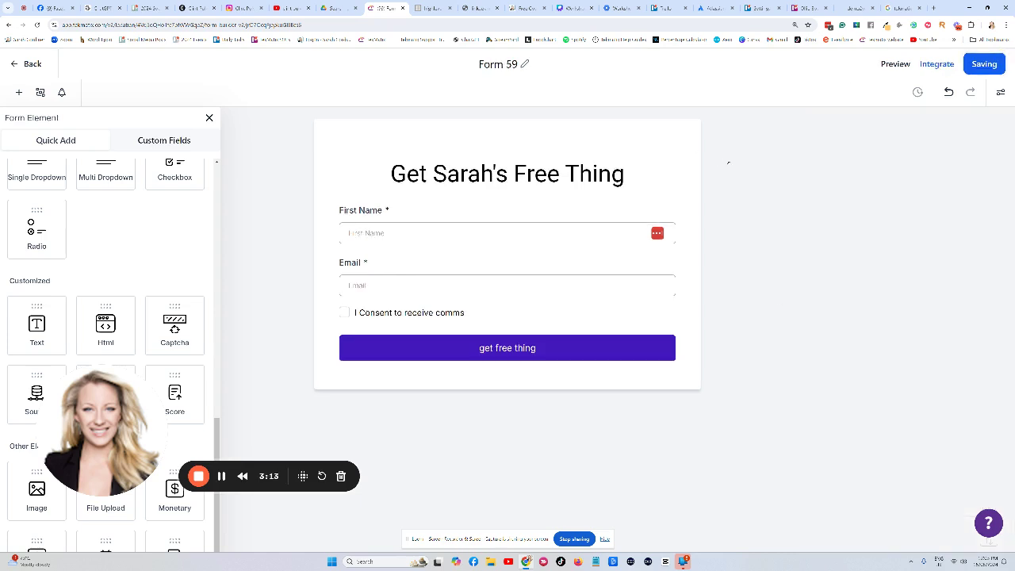
click(517, 65)
key(BackSpace)
key(BackSpace)
key(BackSpace)
key(BackSpace)
key(BackSpace)
key(BackSpace)
key(BackSpace)
text(get sarahs fr)
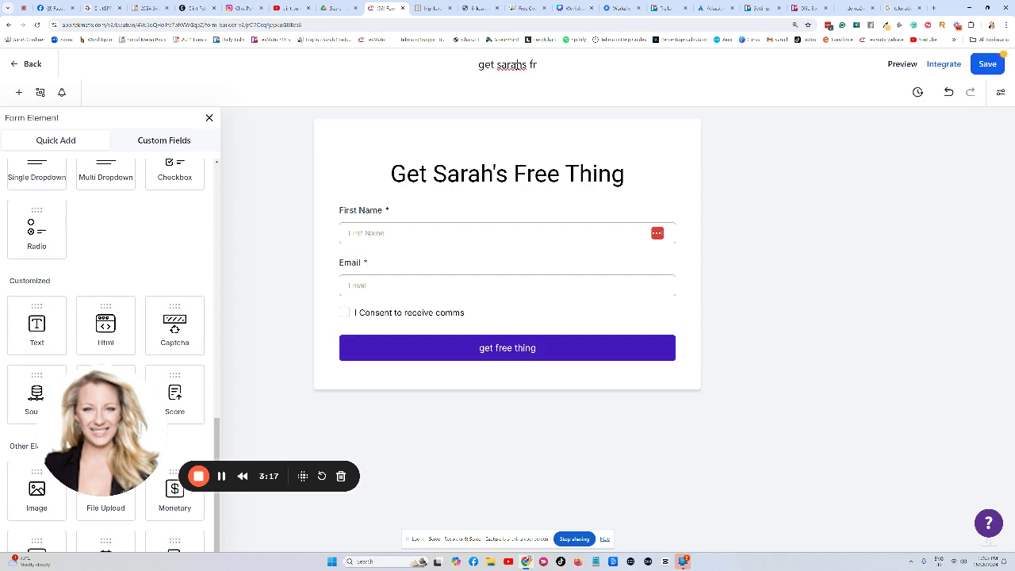
text(ee thing)
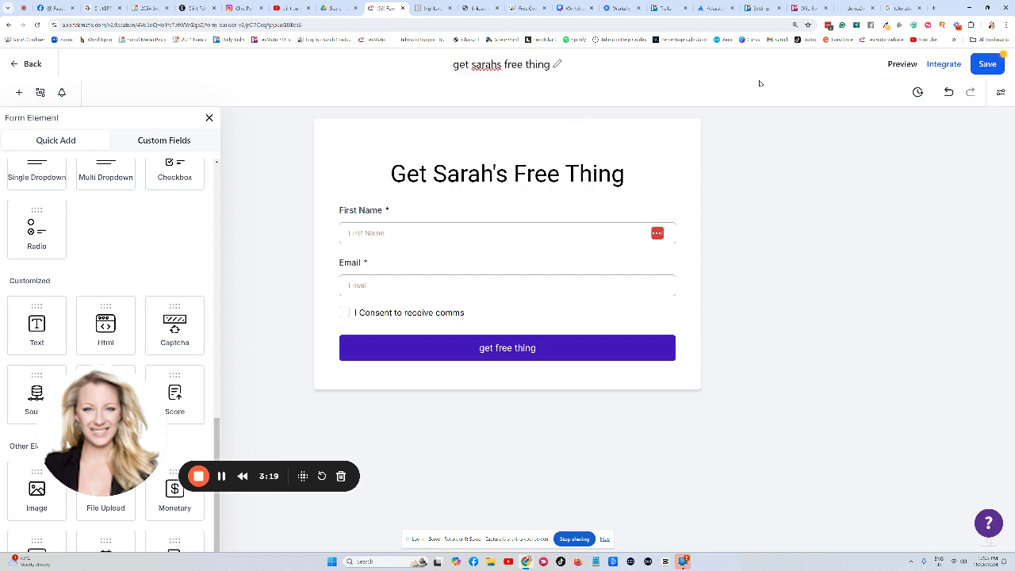
click(988, 64)
click(1002, 92)
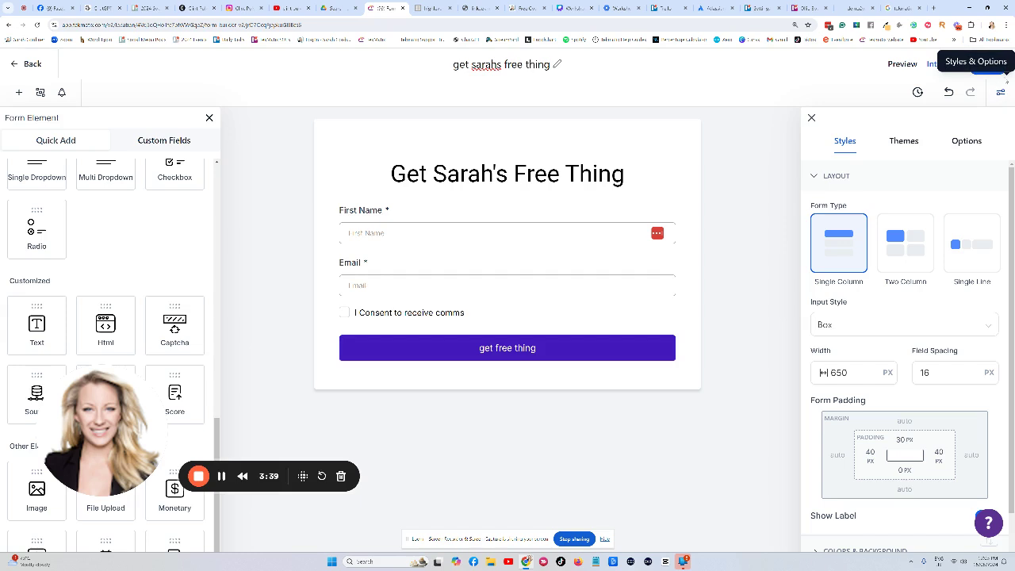
Under Options, switch On Submit from Message to Open URL and focus the URL field
click(970, 143)
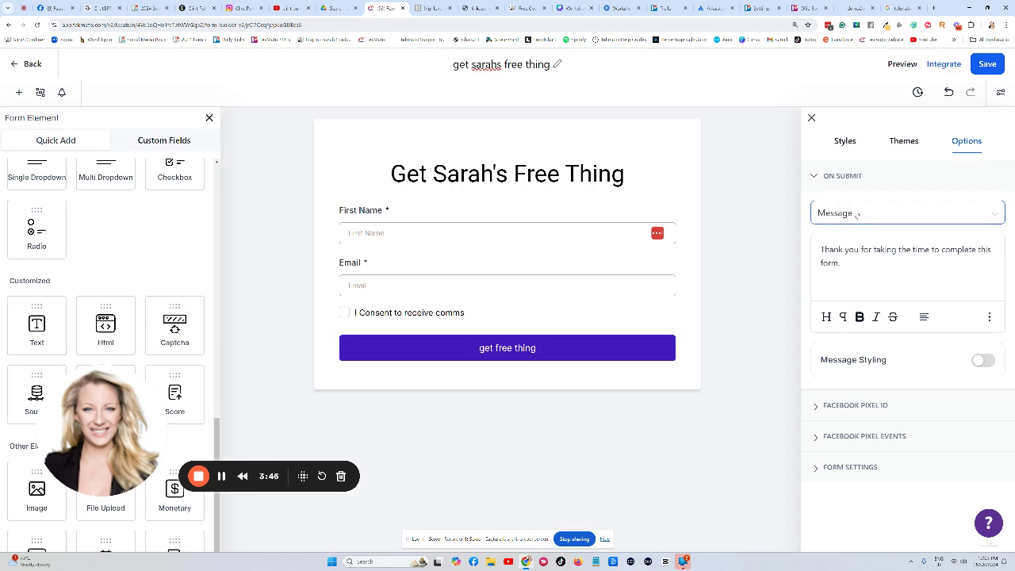
click(858, 214)
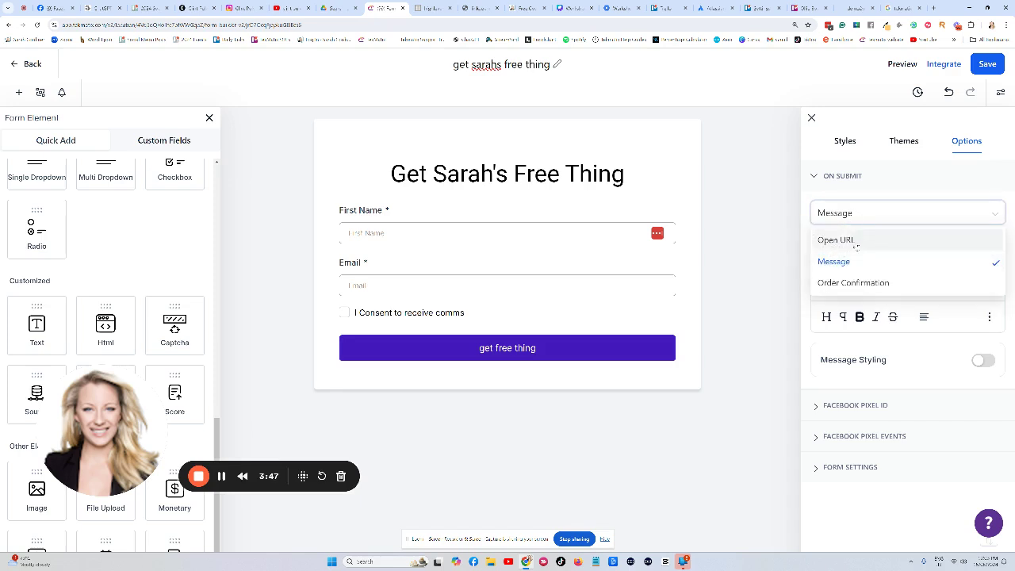
click(858, 241)
click(933, 238)
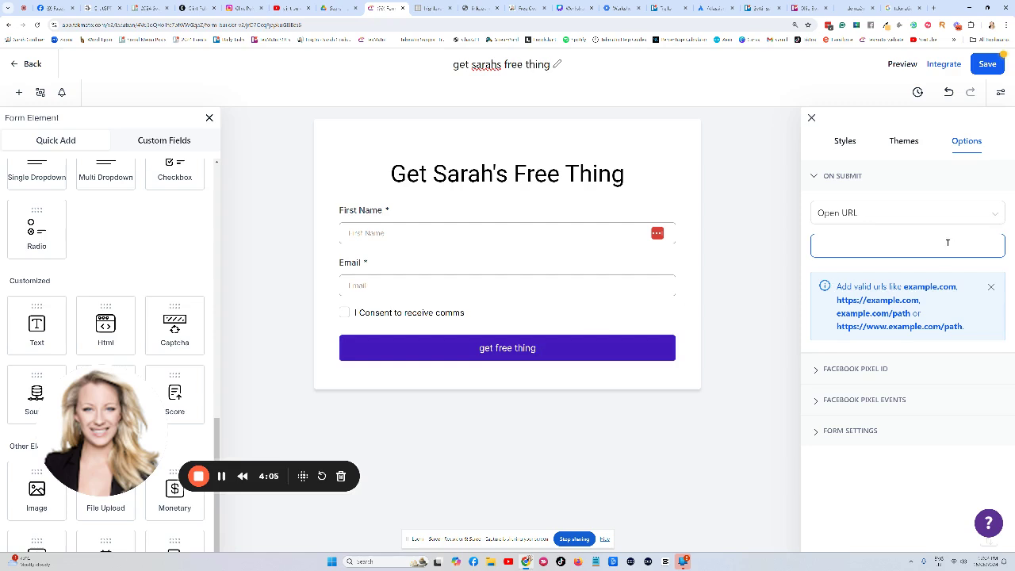
Set On Submit back to Message reading 'SUCCESS - check your inbox....' and save
click(870, 216)
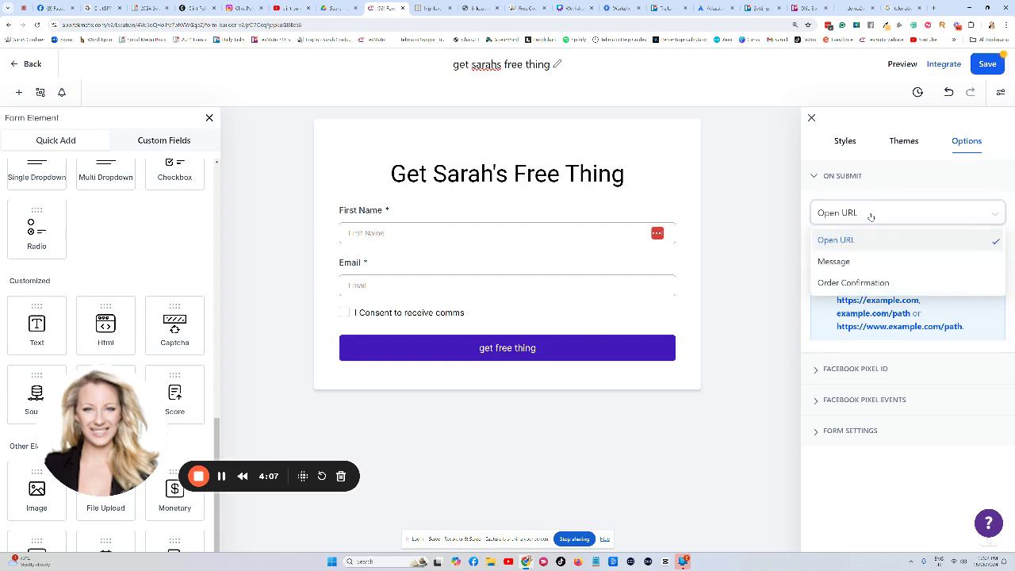
click(849, 265)
drag(841, 262, 828, 263)
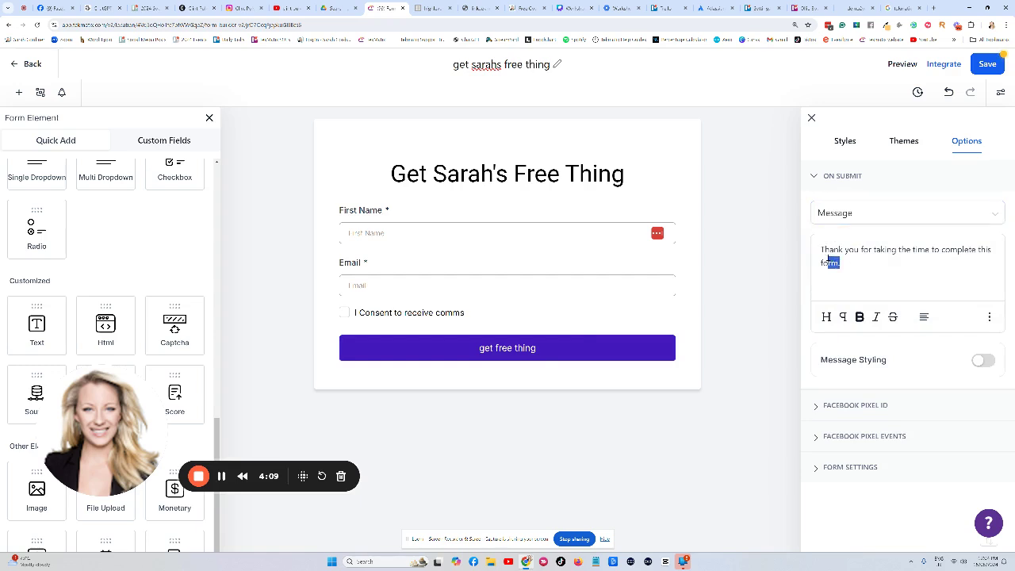
triple_click(828, 262)
click(843, 276)
click(822, 248)
key(Caps_Lock)
text(SUCCESS -)
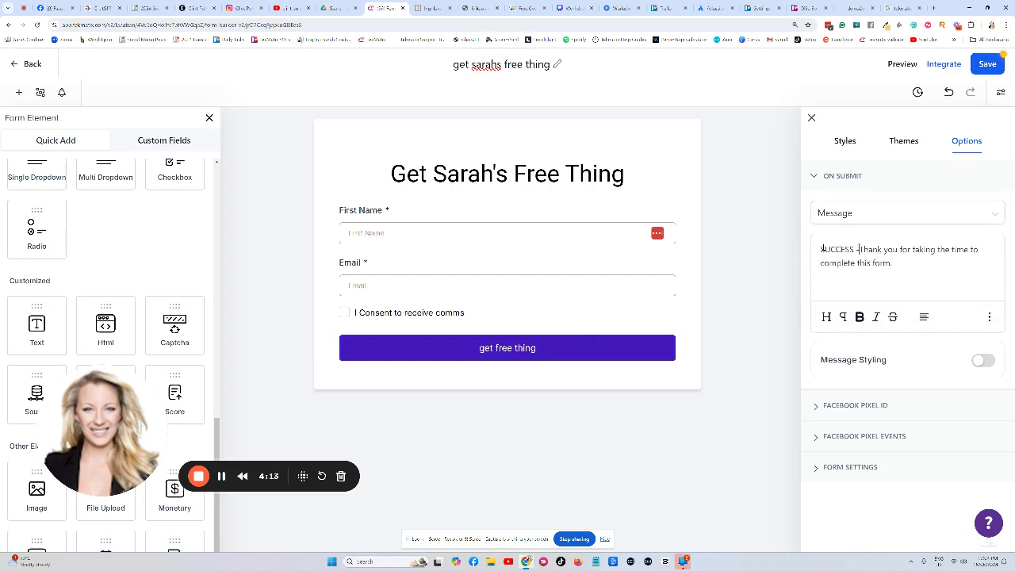
key(Caps_Lock)
text(che)
text(ck your inbox)
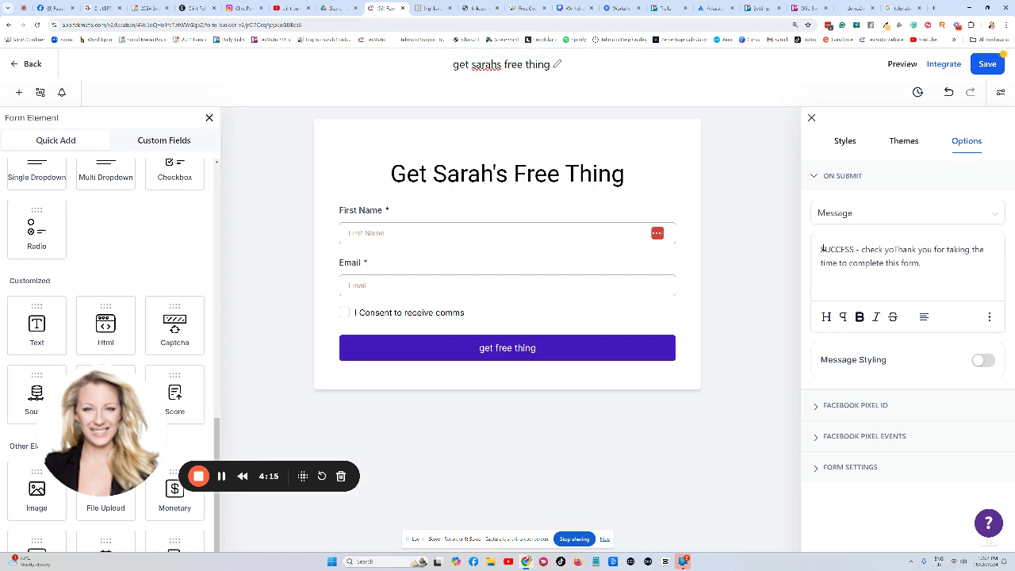
text(....)
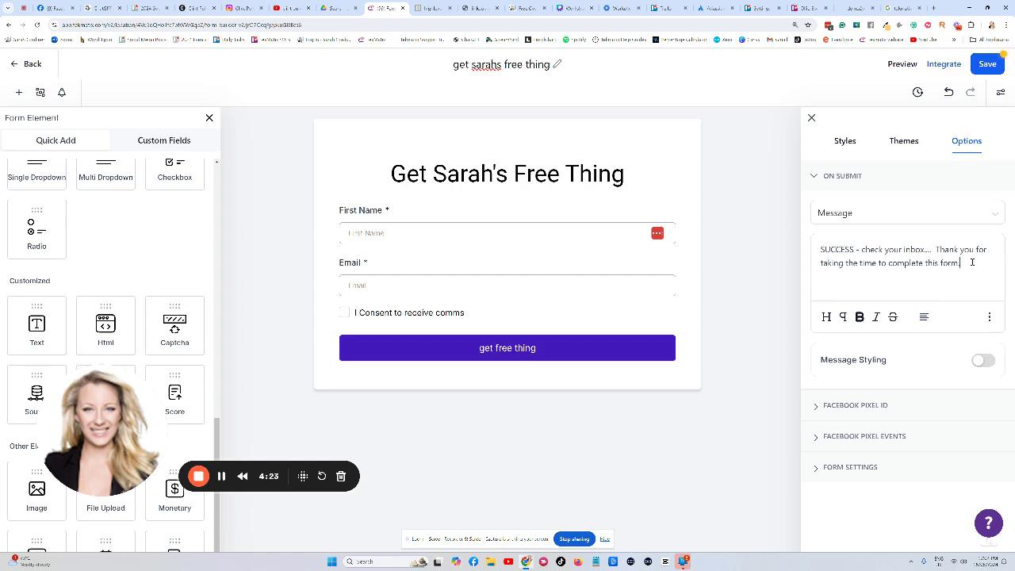
click(988, 65)
Copy the form link from Integrate and load it in a new browser tab
click(941, 65)
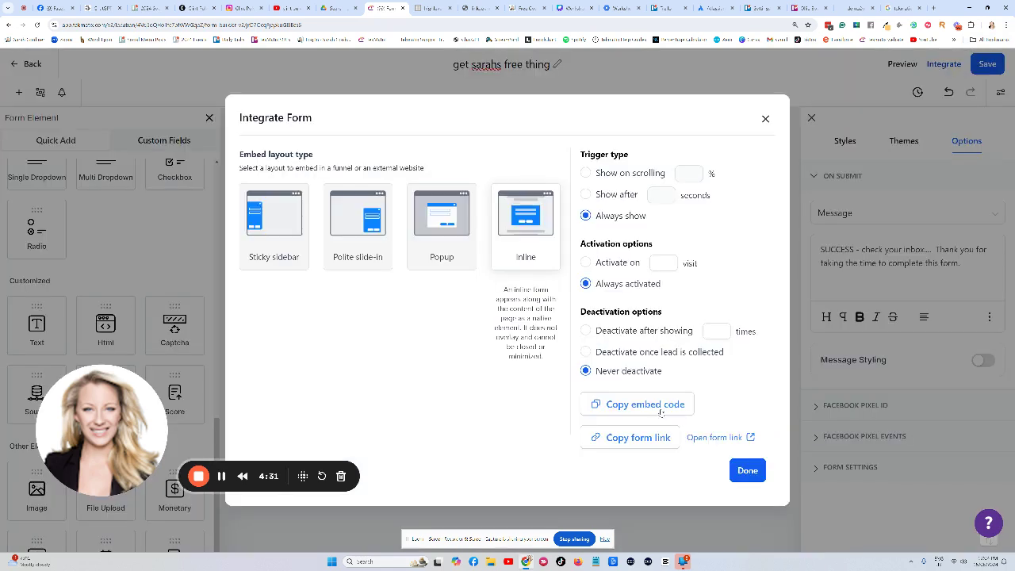
click(644, 441)
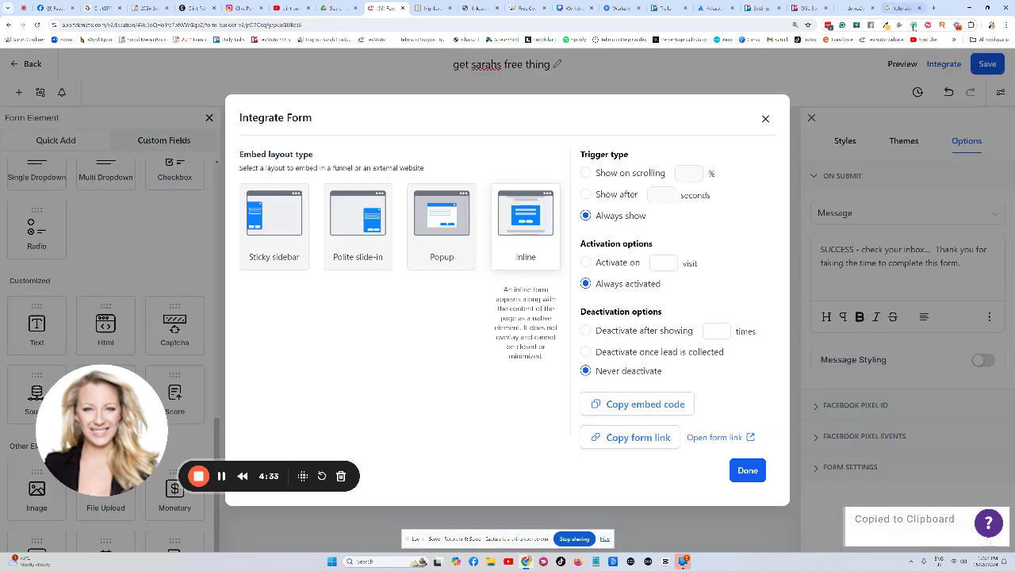
click(934, 9)
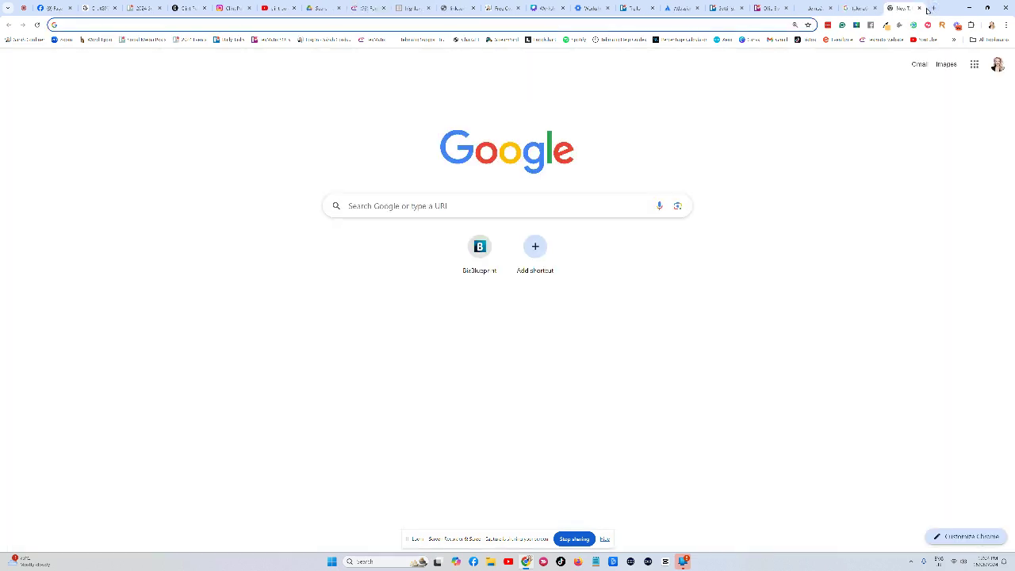
key(ctrl+v)
key(Return)
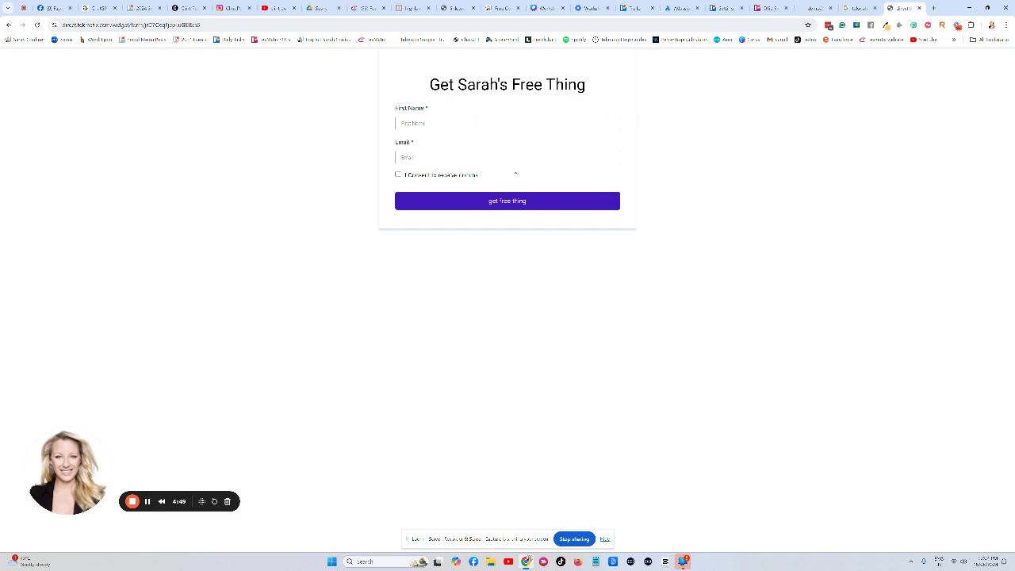
drag(200, 24, 62, 25)
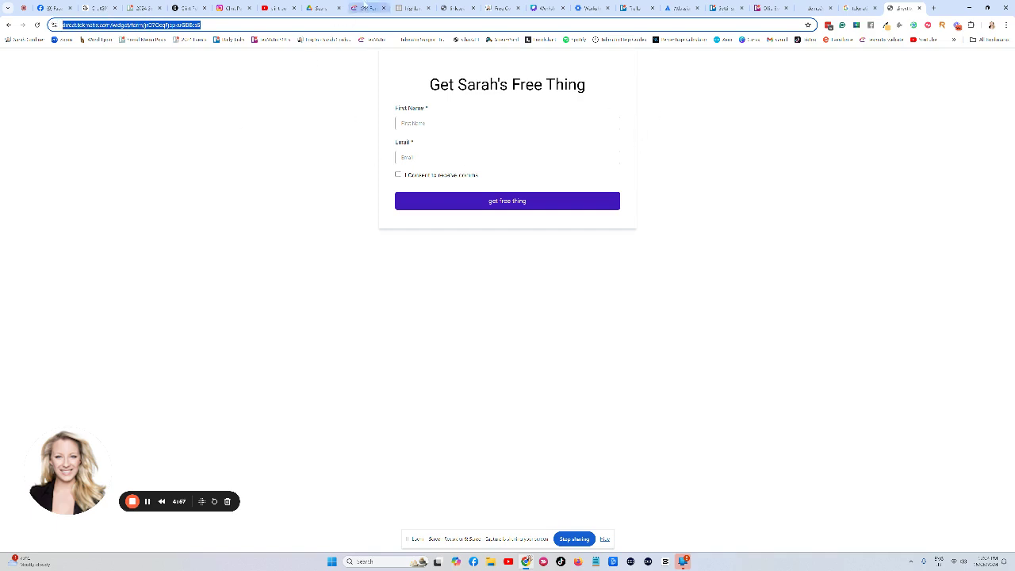
click(367, 8)
click(898, 8)
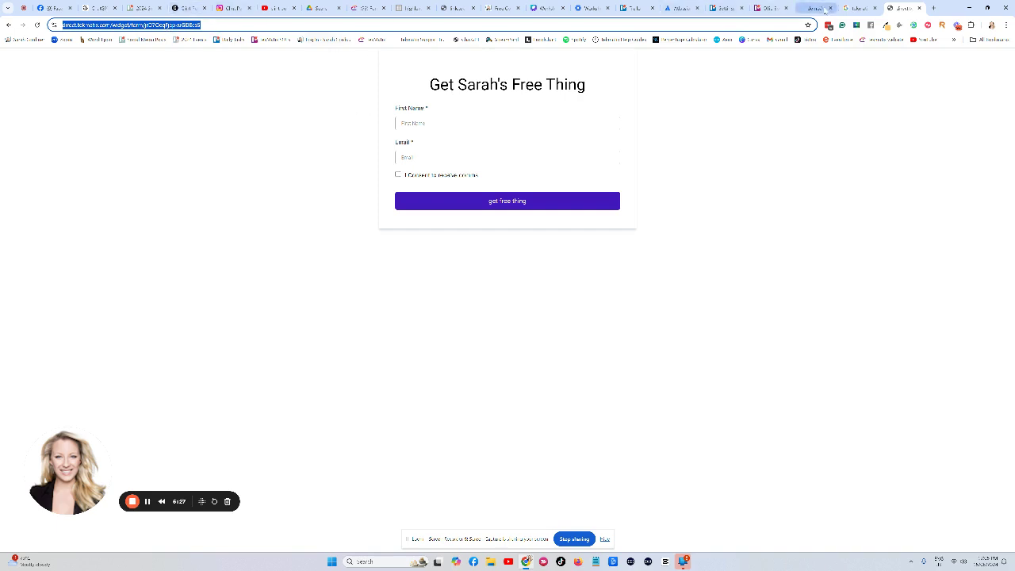
Close the form's embed options, leave the form builder, and go to URL Redirects
click(369, 9)
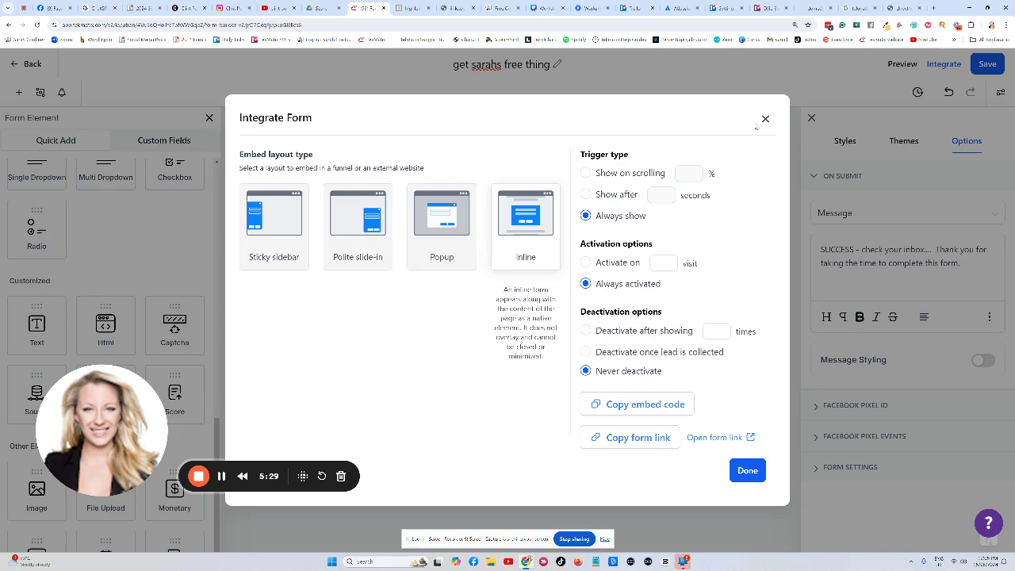
click(766, 119)
click(30, 65)
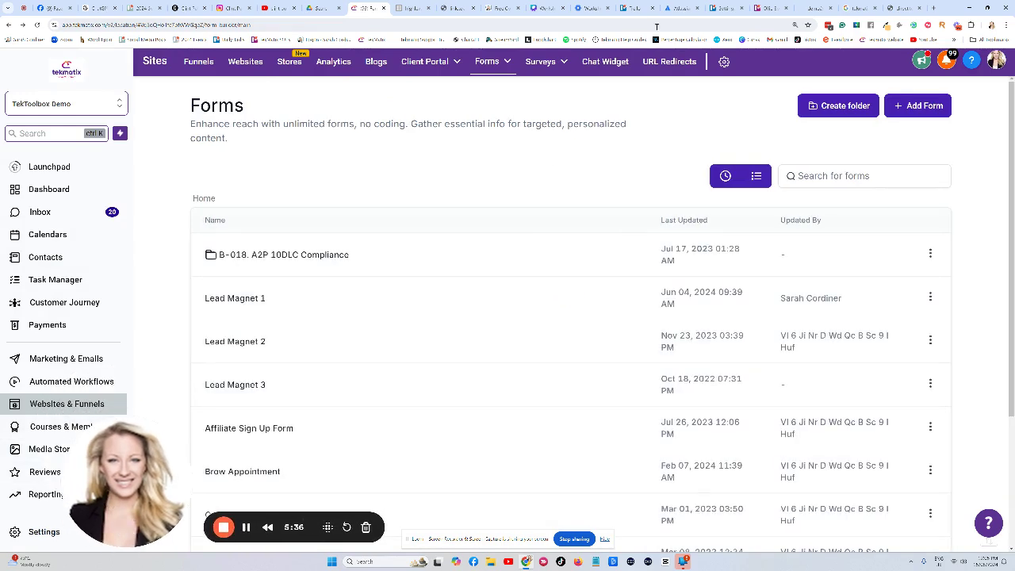
click(669, 61)
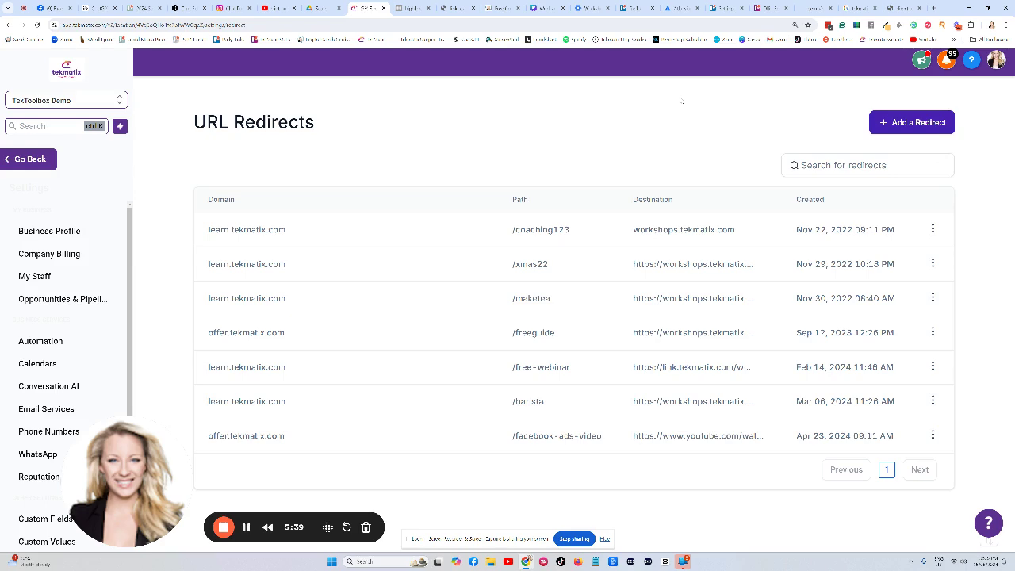
Draft a new redirect on learn.tekmatix.com and enter its path with a leading slash
click(899, 125)
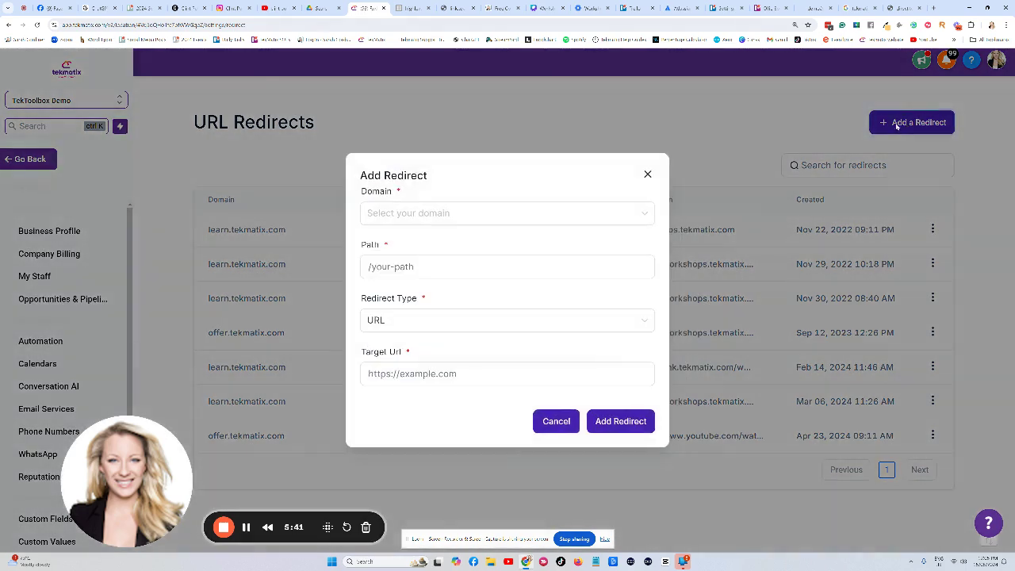
click(410, 220)
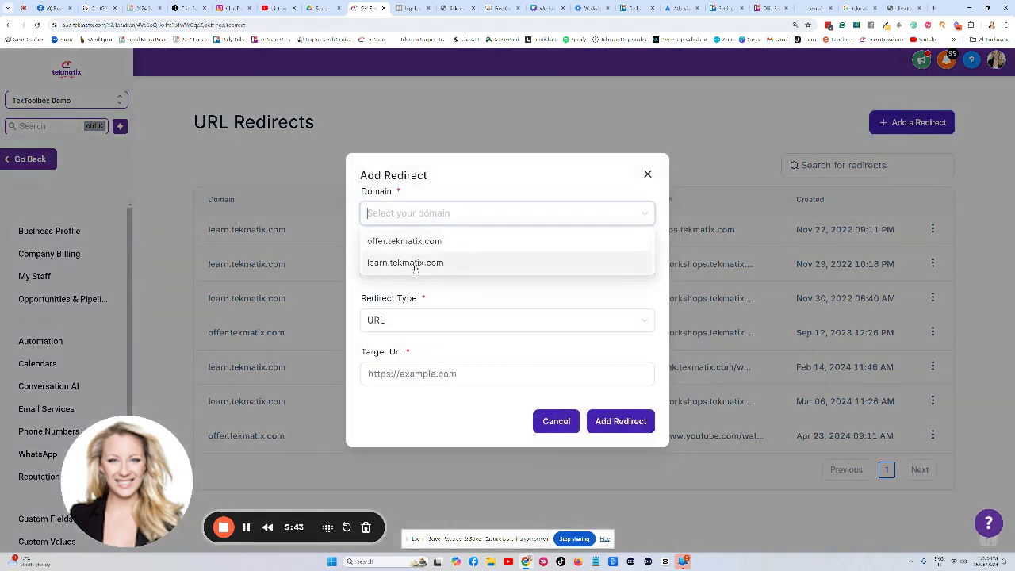
click(409, 263)
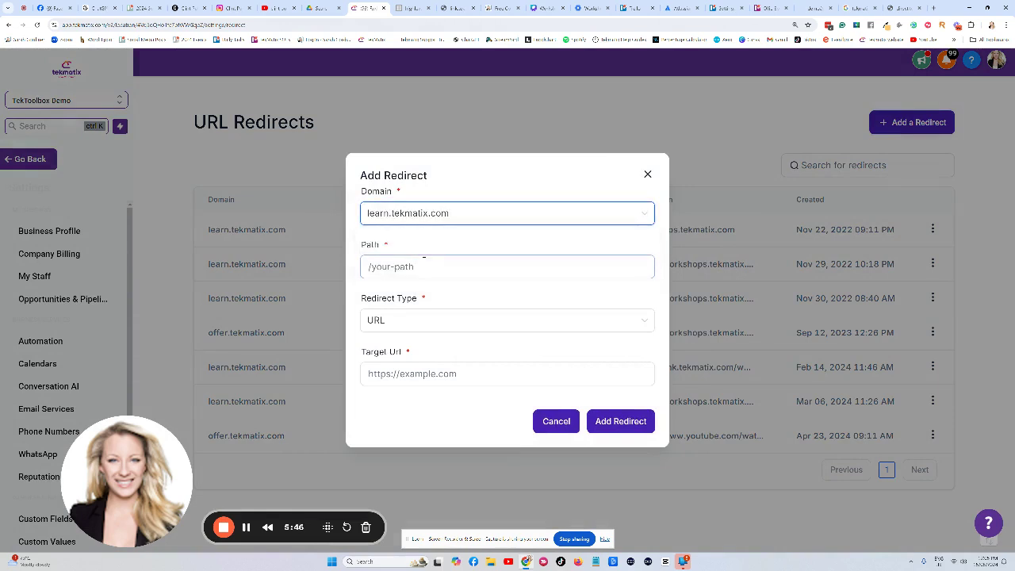
click(418, 267)
text(sarah)
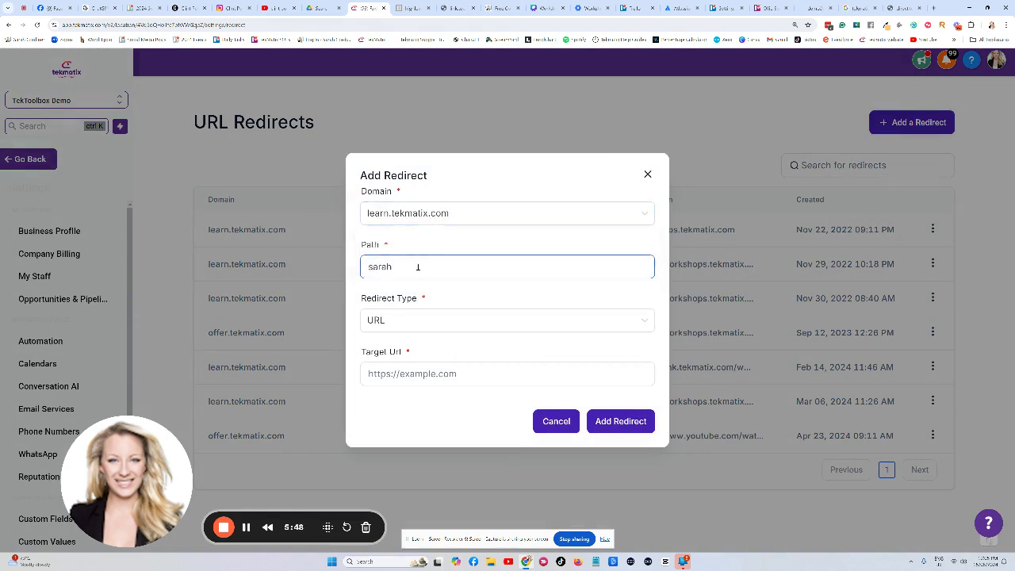
text(-free-1hing)
click(621, 421)
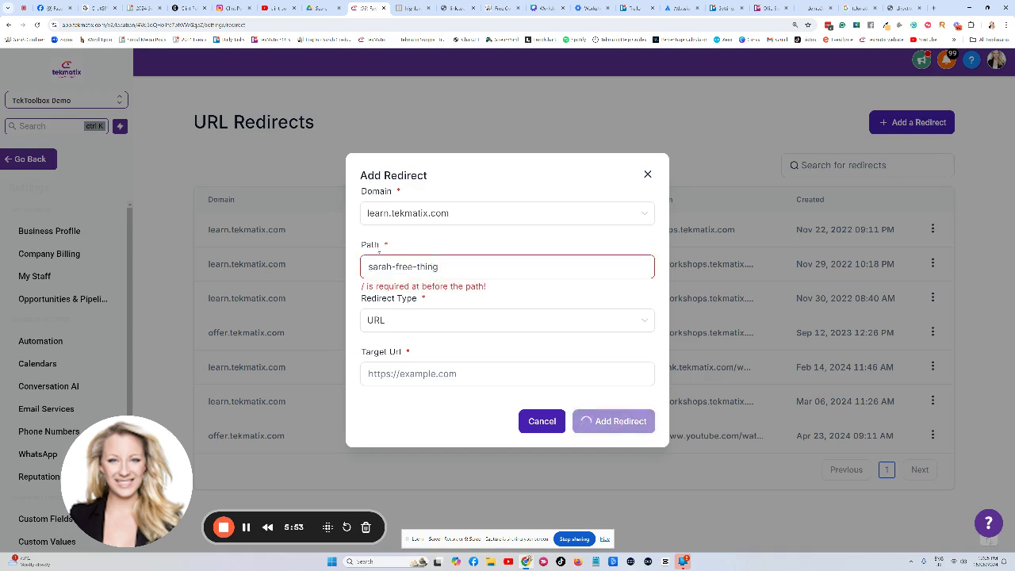
click(370, 268)
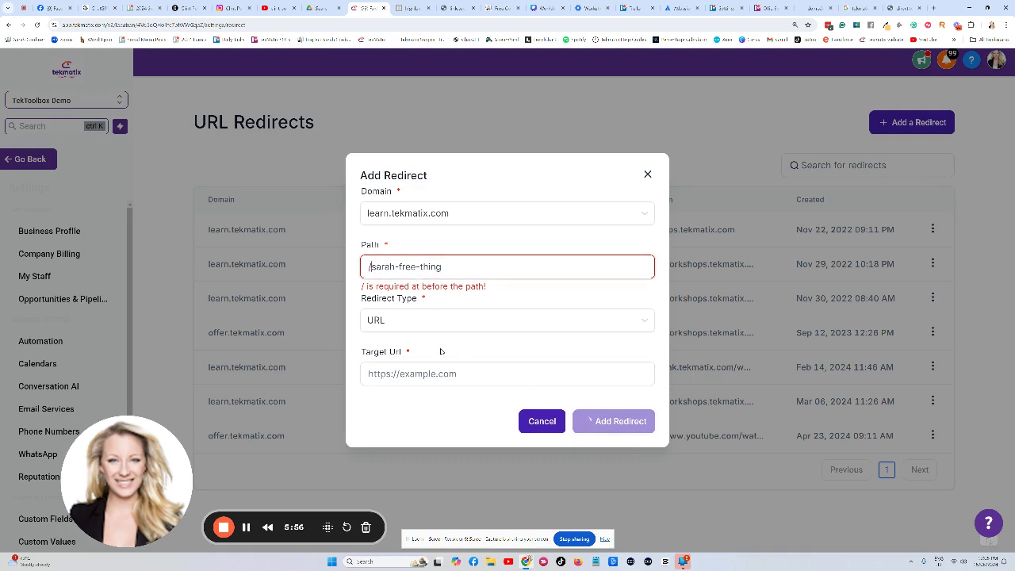
click(464, 270)
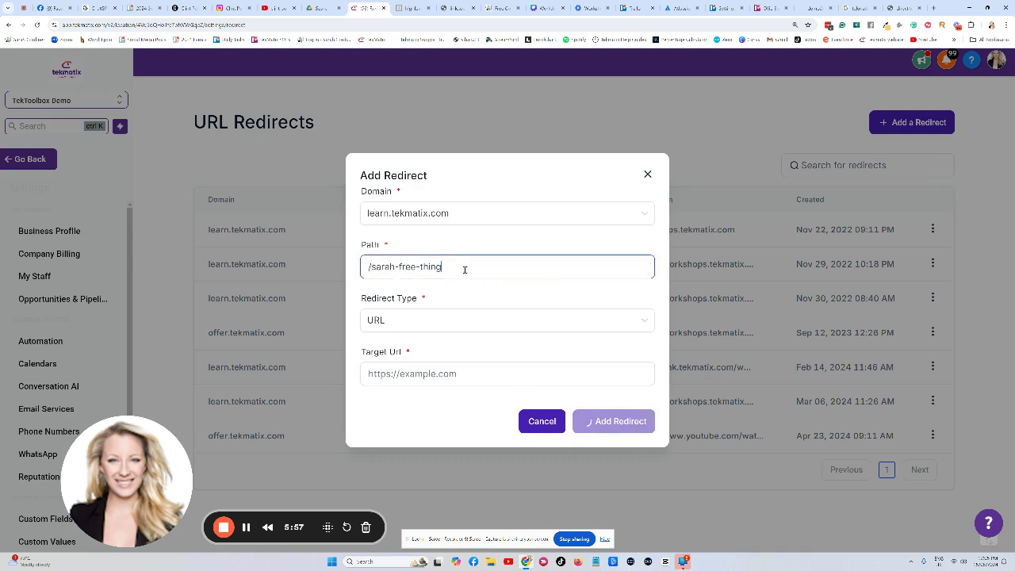
click(476, 287)
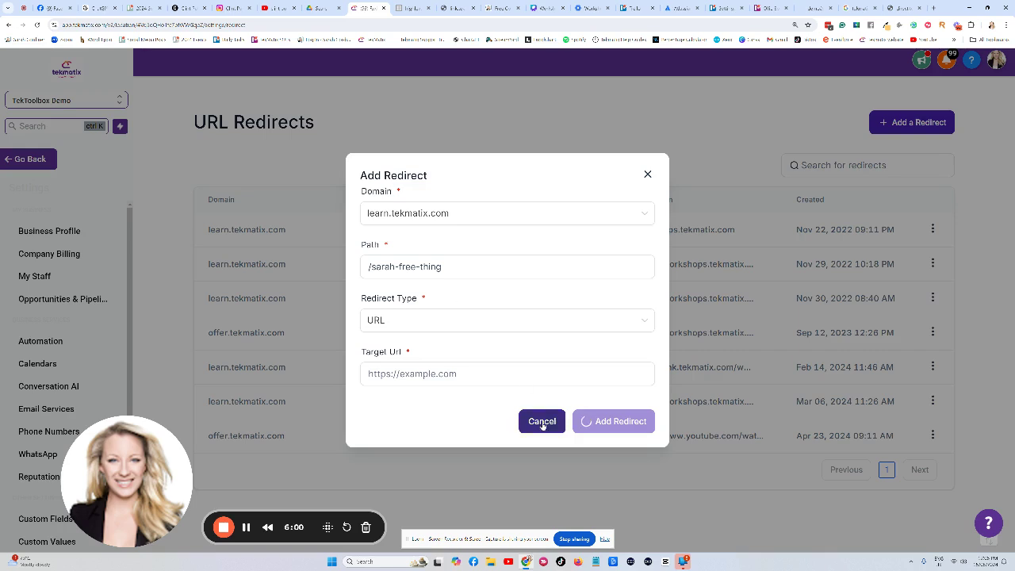
Paste the form's link as the redirect target, keeping learn.tekmatix.com as the domain
click(419, 370)
key(ctrl+v)
click(410, 417)
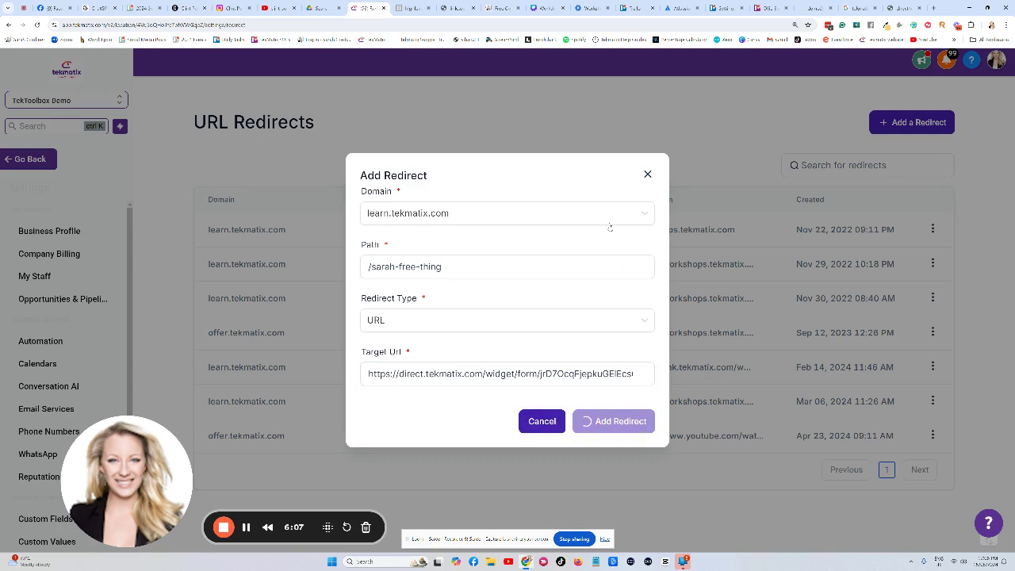
click(601, 212)
click(397, 238)
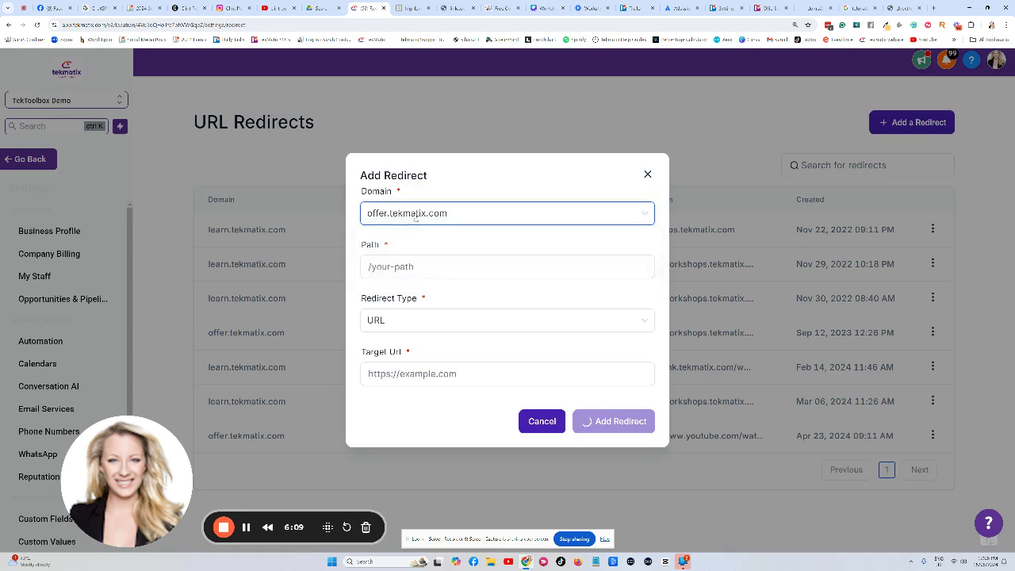
click(424, 215)
click(420, 261)
click(246, 528)
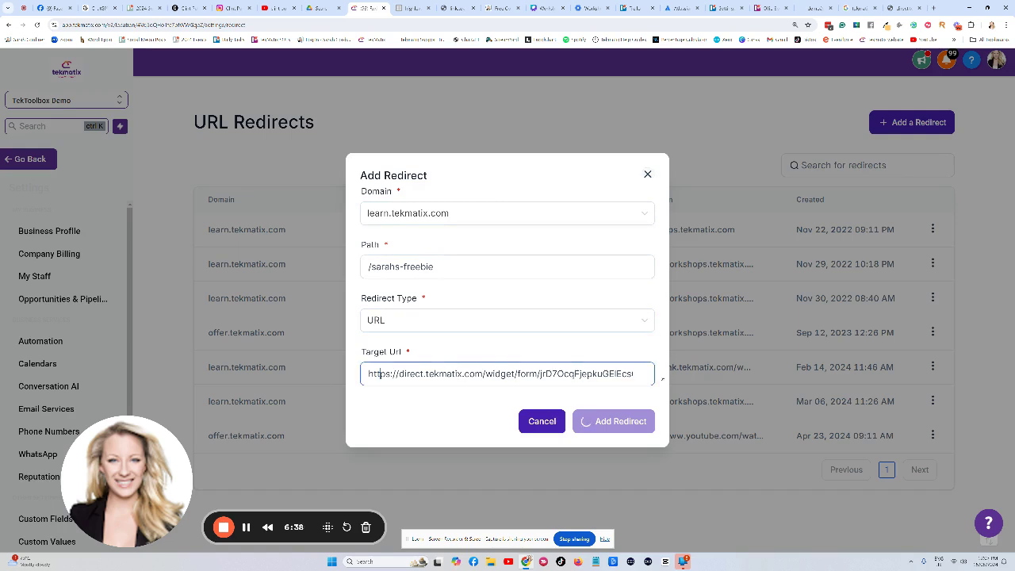
key(ctrl+9)
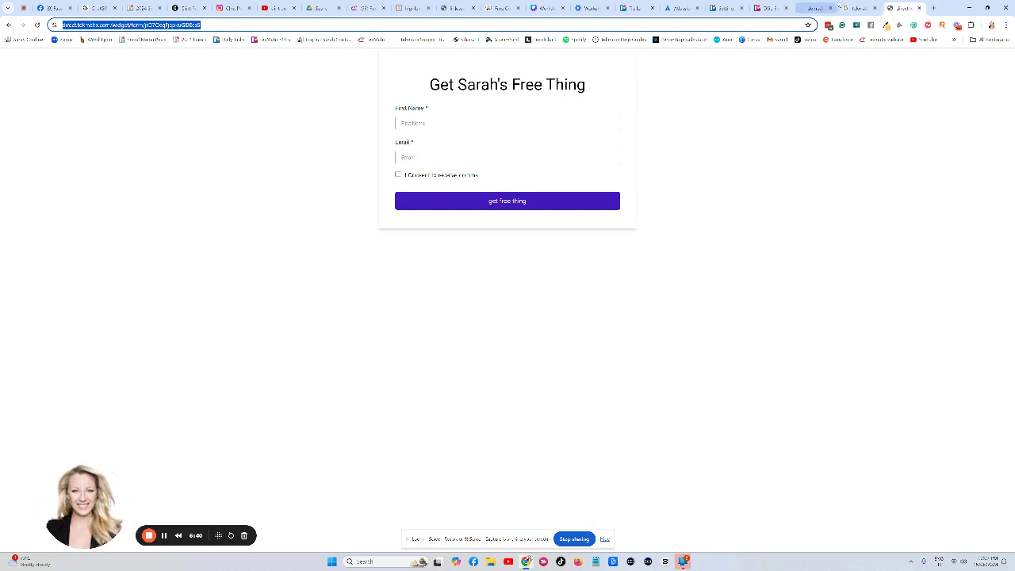
click(361, 7)
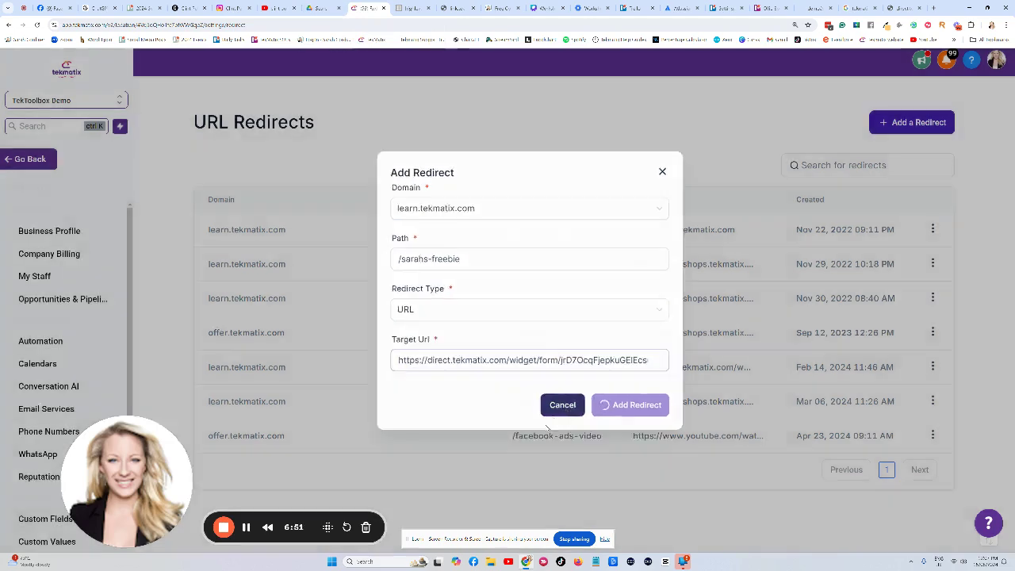
Discard the drafted redirect and reopen 'get sarahs free thing' from the Recent forms list
click(546, 426)
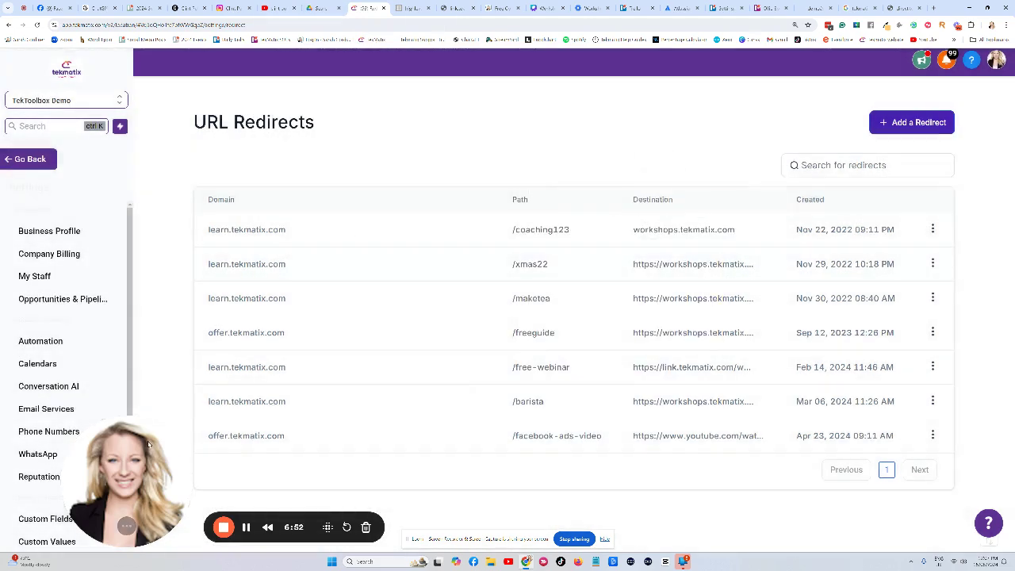
drag(149, 447, 184, 432)
click(32, 160)
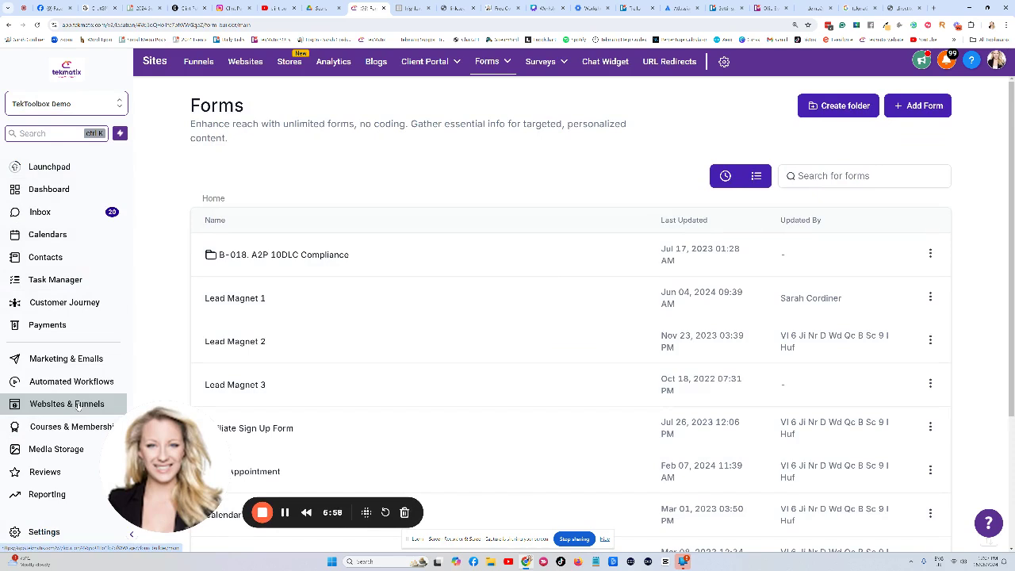
mouse_move(481, 82)
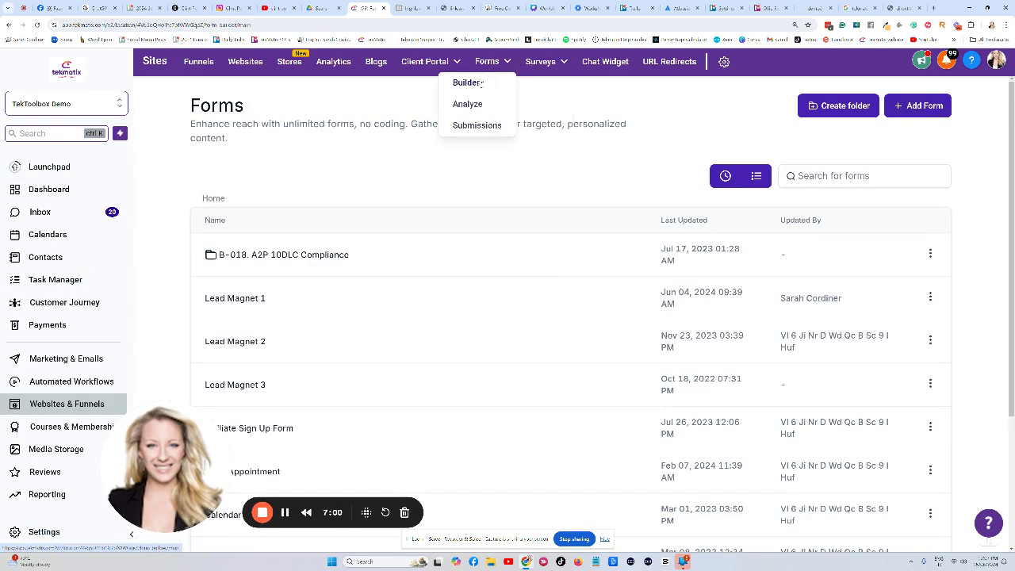
click(730, 176)
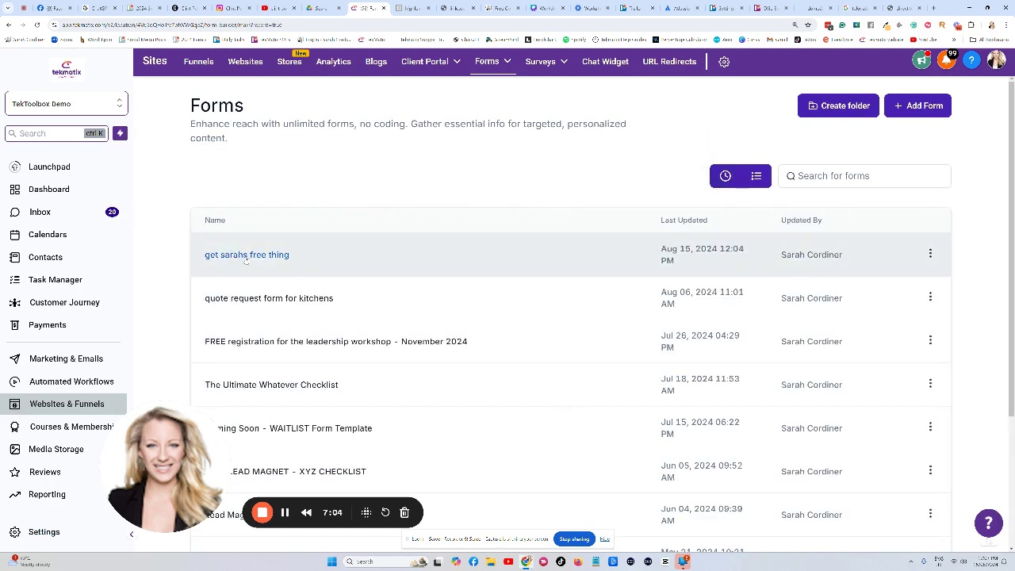
click(247, 256)
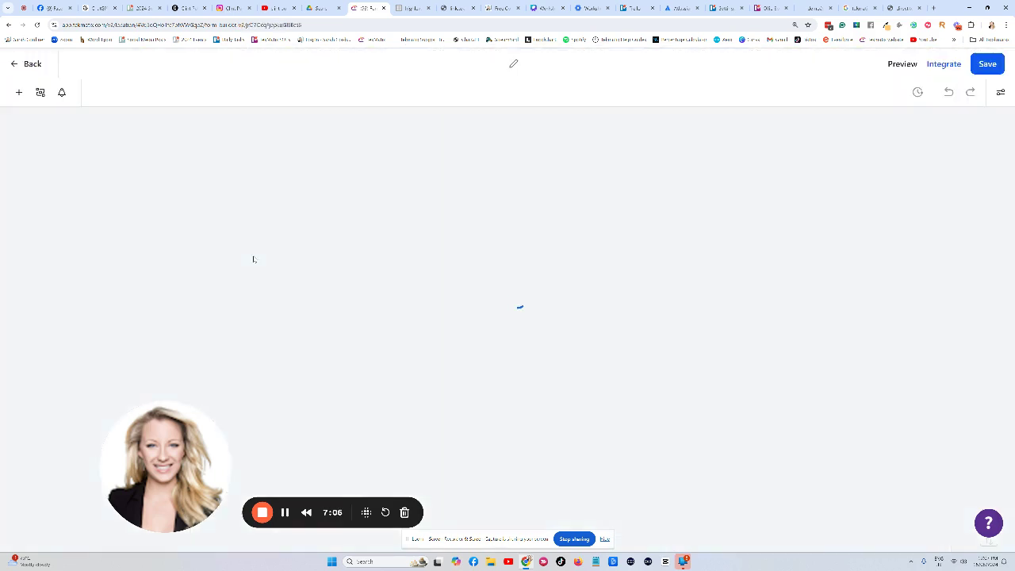
View the live Get Sarah's Free Thing form, then switch to the checklist form tab
key(ctrl+9)
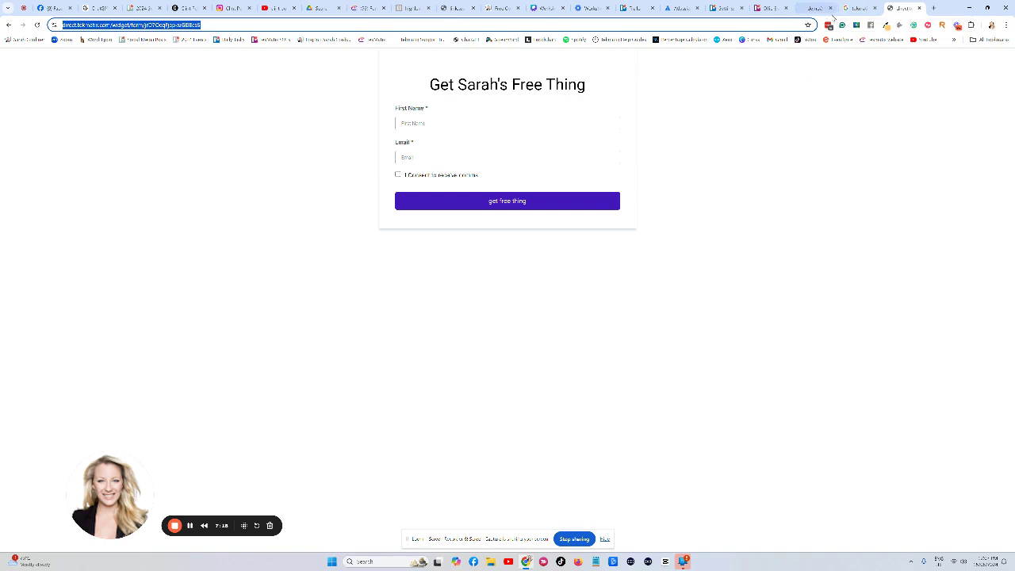
click(486, 7)
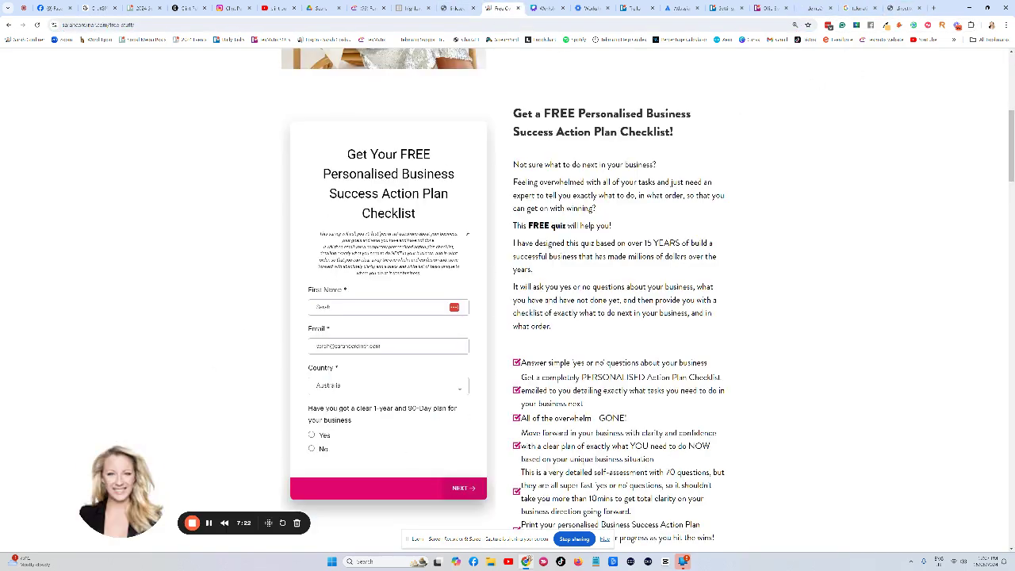
Scroll through the free-stuff page's opt-in forms and compare with the live form tab
scroll(568, 167, up, 3)
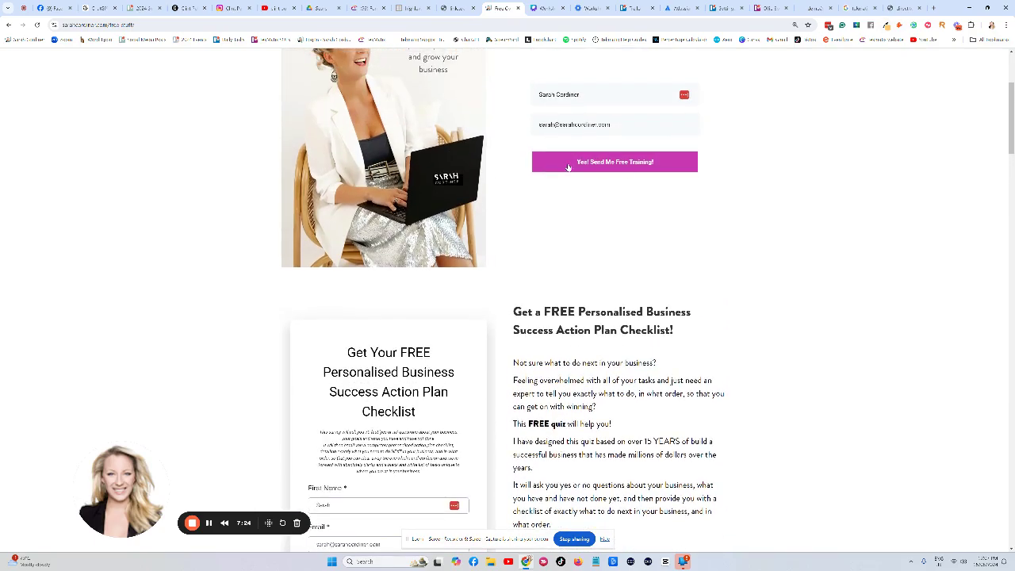
scroll(568, 168, down, 9)
scroll(619, 205, up, 3)
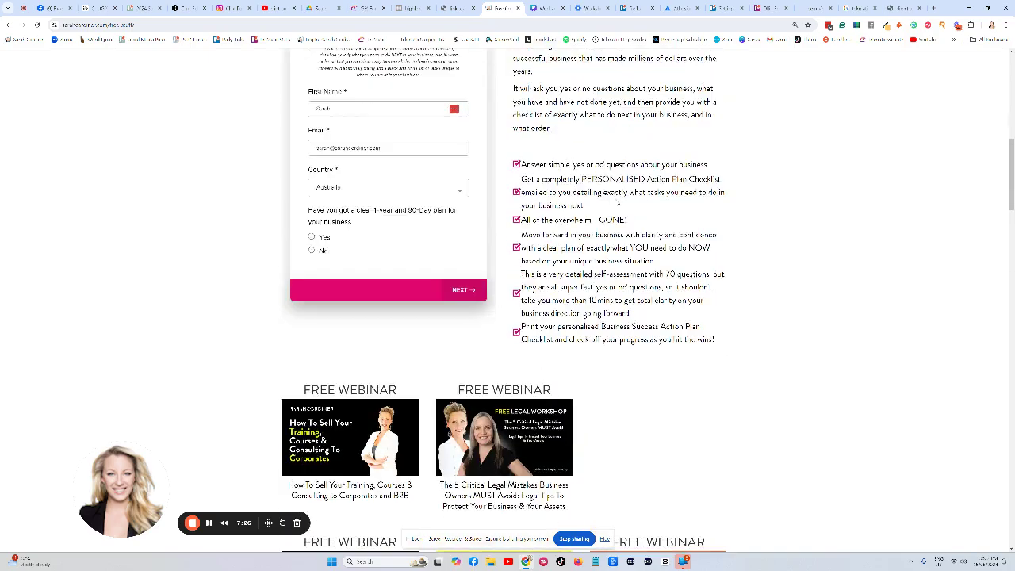
scroll(619, 204, down, 15)
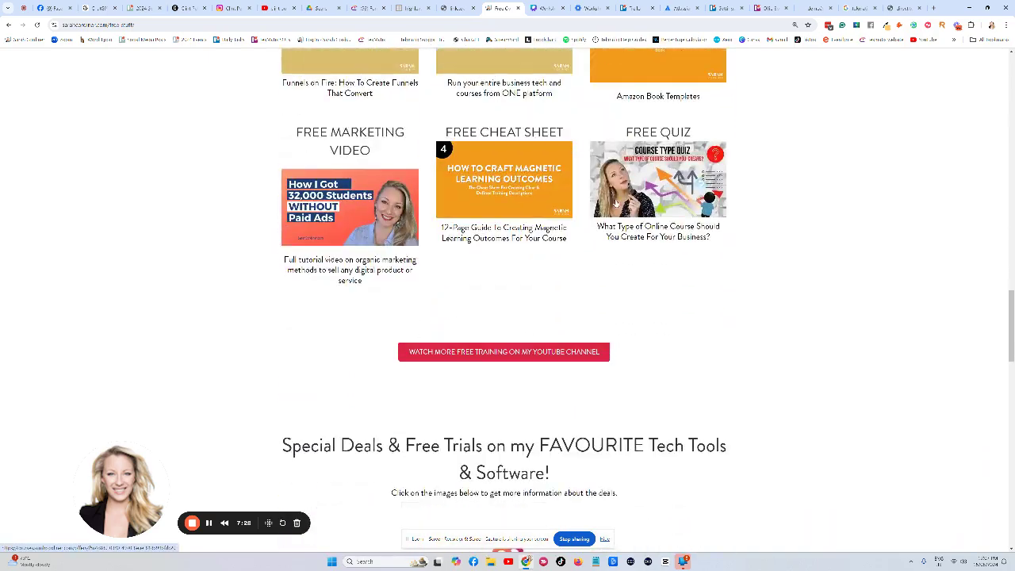
scroll(617, 204, down, 2)
scroll(614, 198, up, 5)
scroll(615, 198, down, 6)
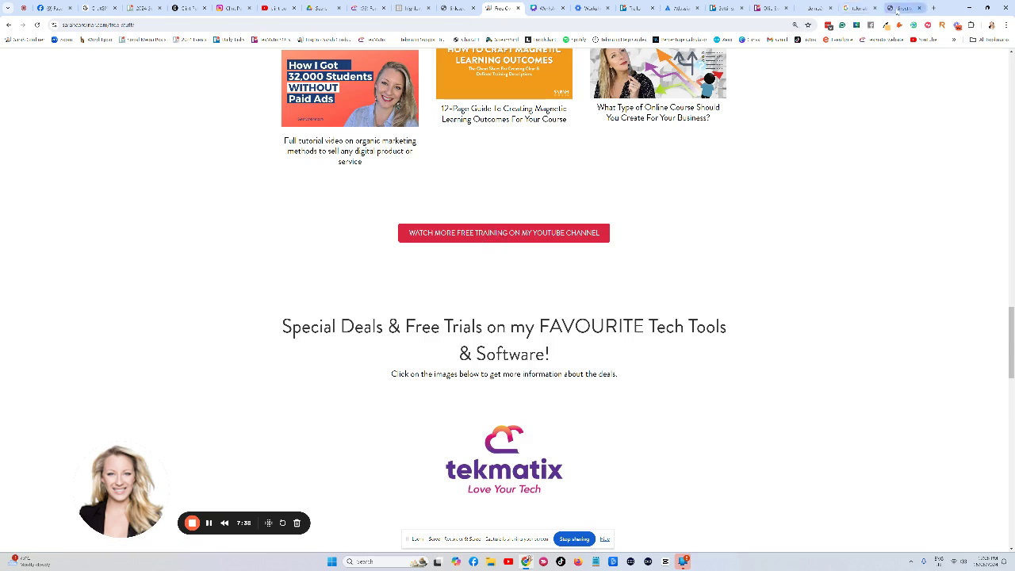
click(900, 8)
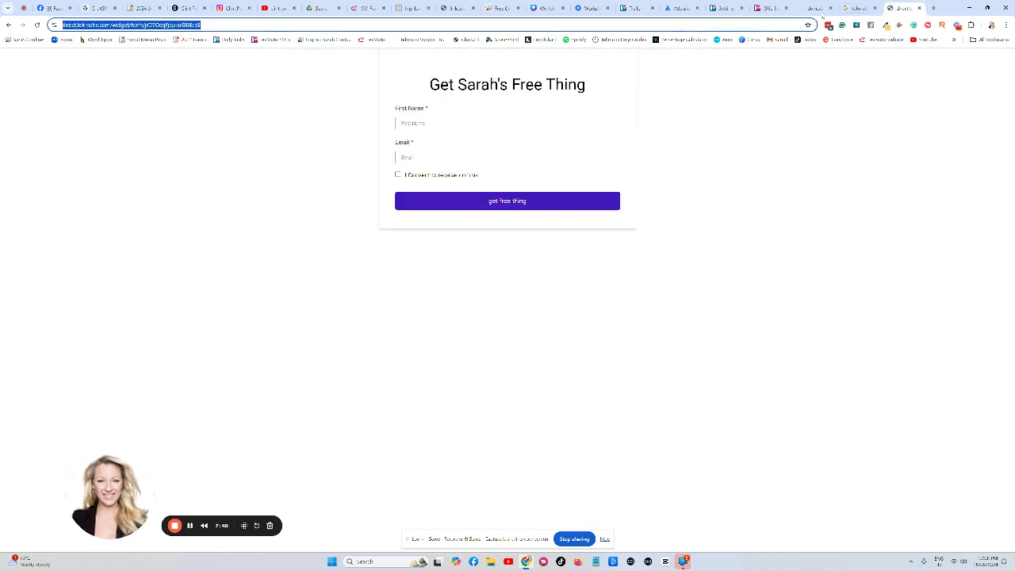
click(500, 8)
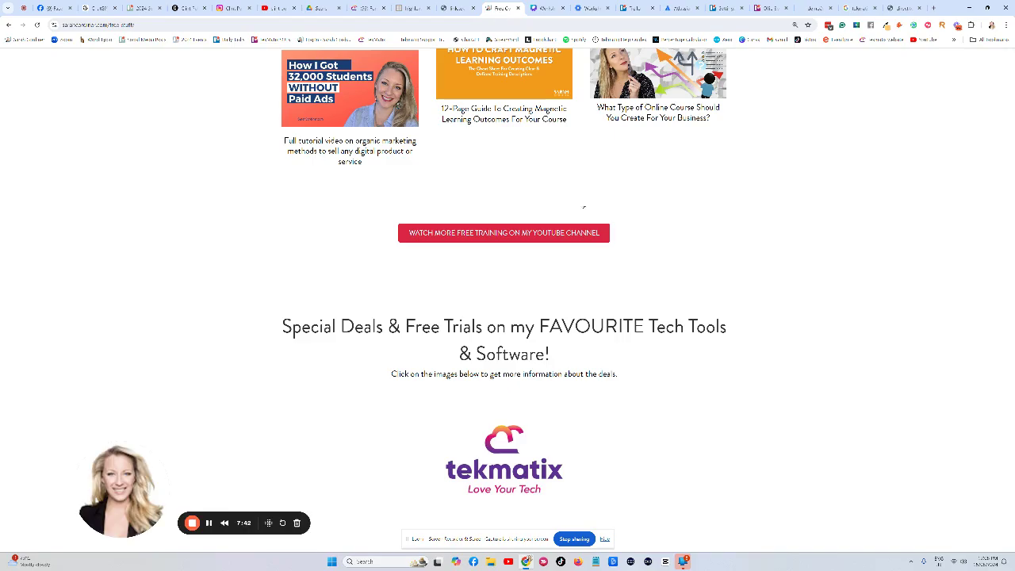
Review the free-stuff page once more, then return to the Tekmatix Forms list
scroll(584, 207, up, 20)
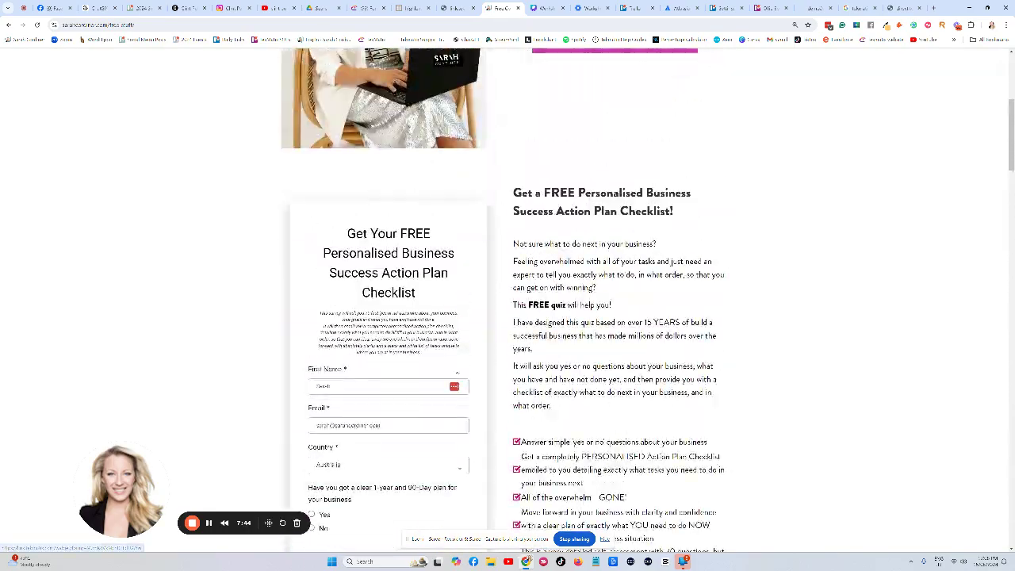
scroll(376, 207, up, 2)
scroll(376, 207, down, 2)
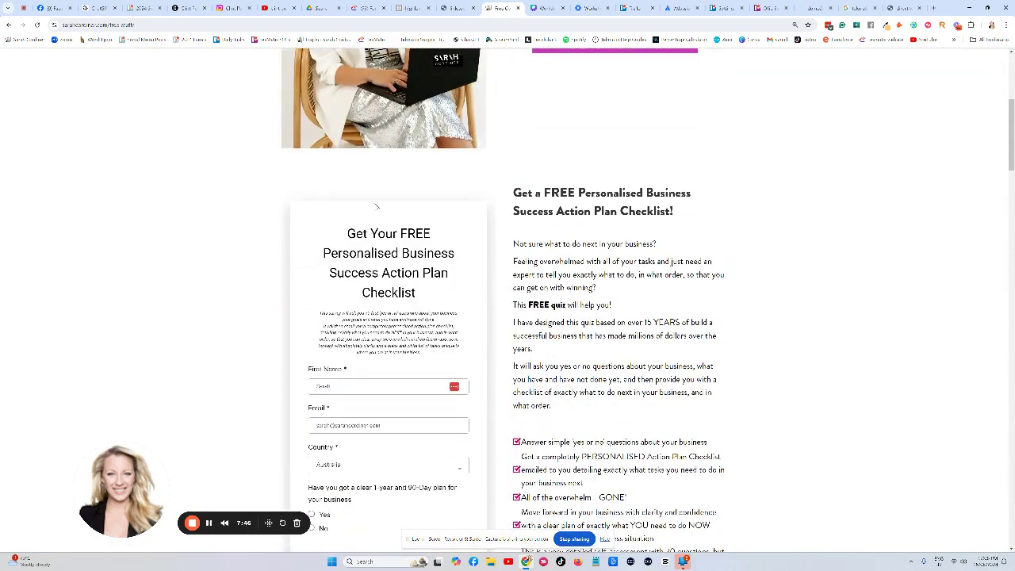
scroll(377, 207, down, 2)
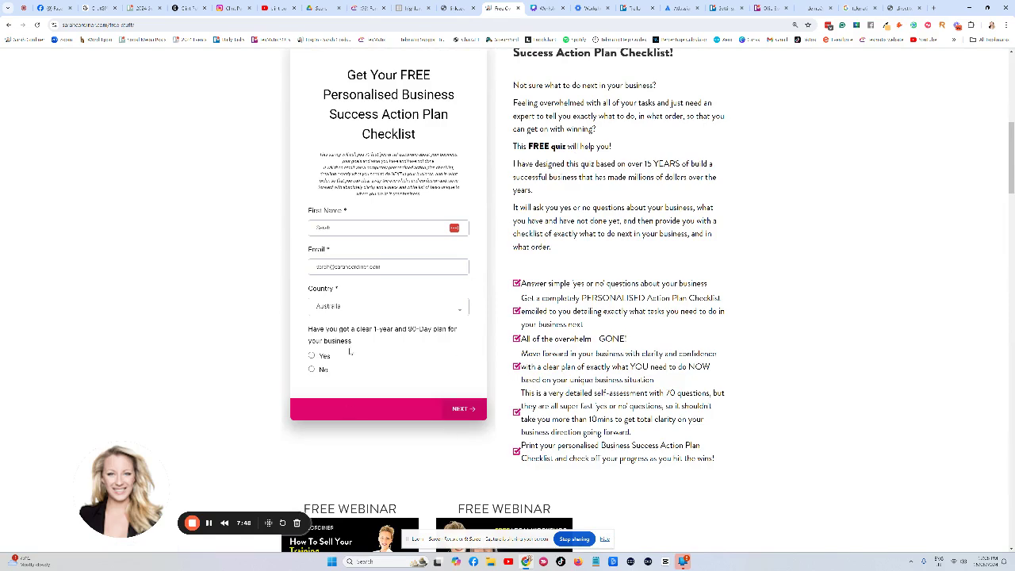
click(366, 8)
click(13, 66)
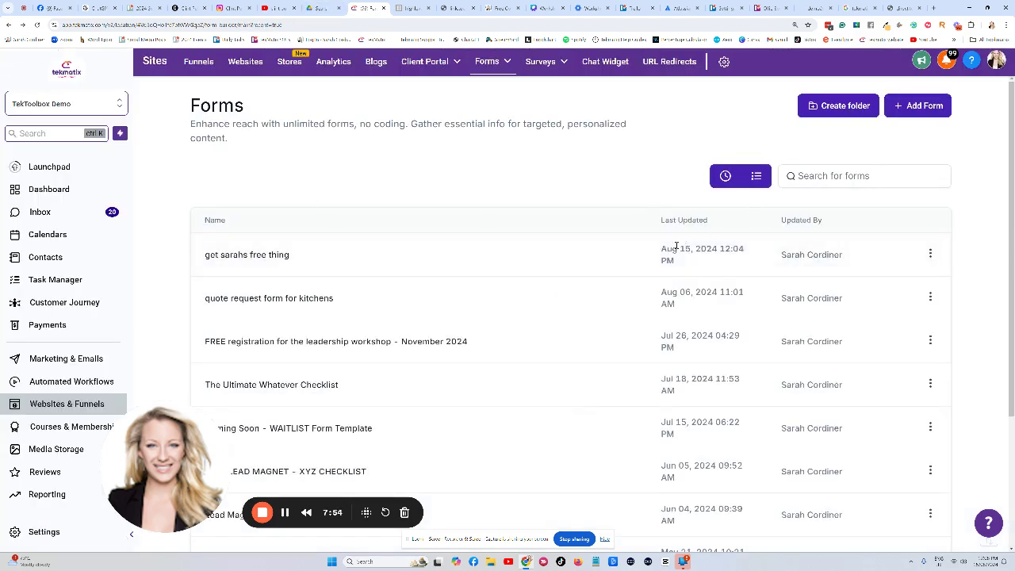
Copy the inline embed code of 'get sarahs free thing' and go back to Forms
click(265, 254)
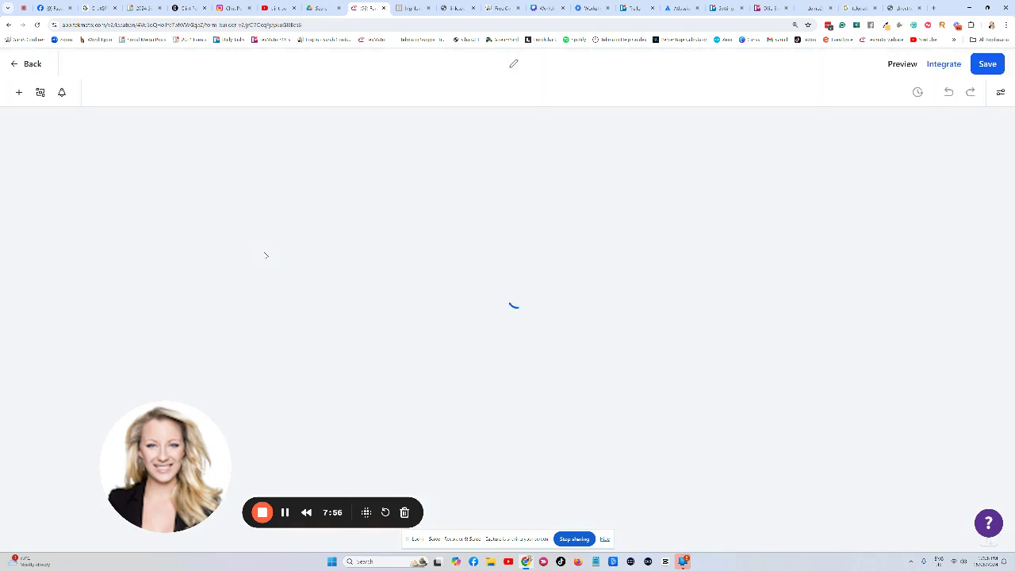
click(904, 8)
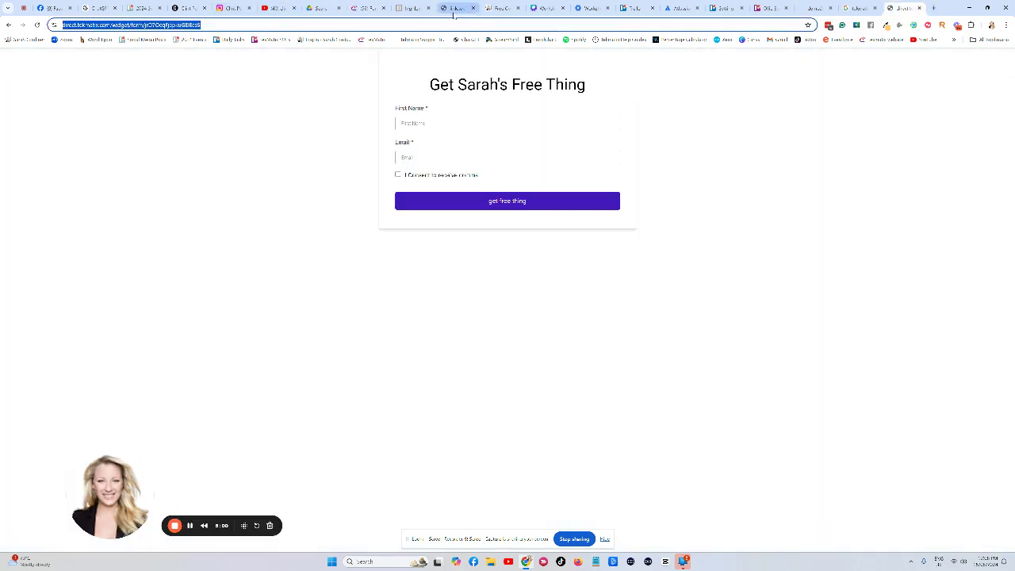
click(378, 13)
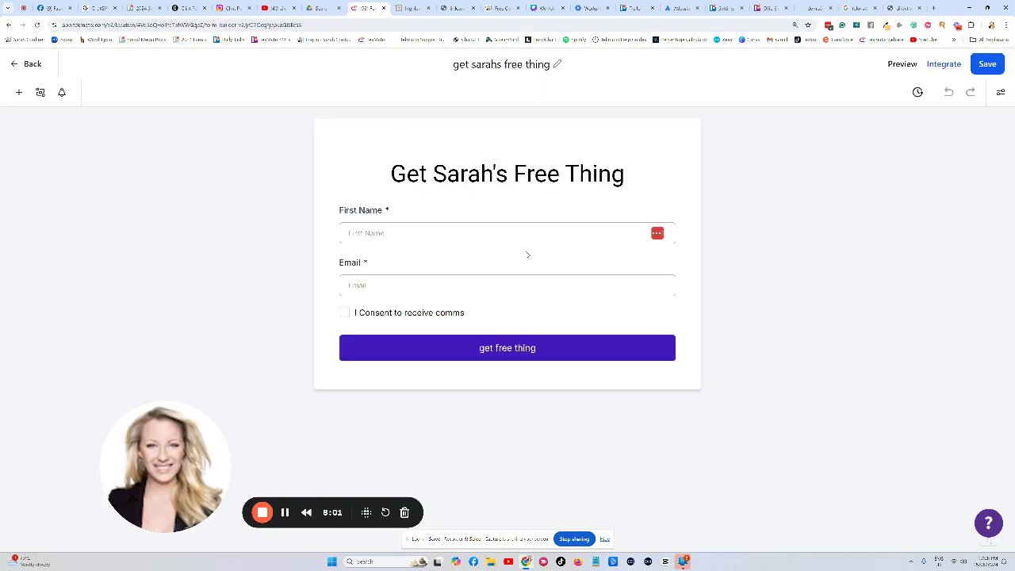
click(944, 65)
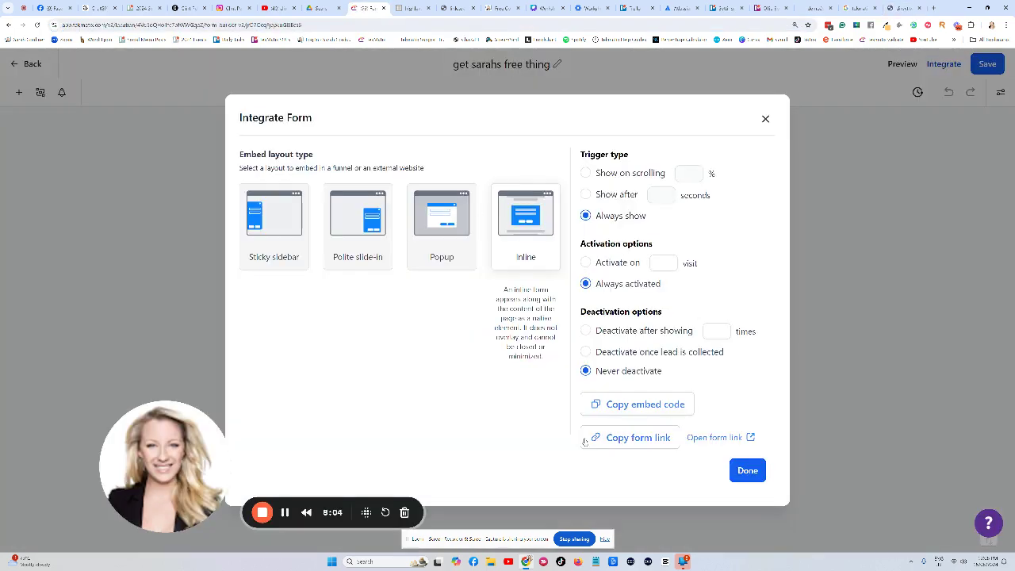
click(632, 405)
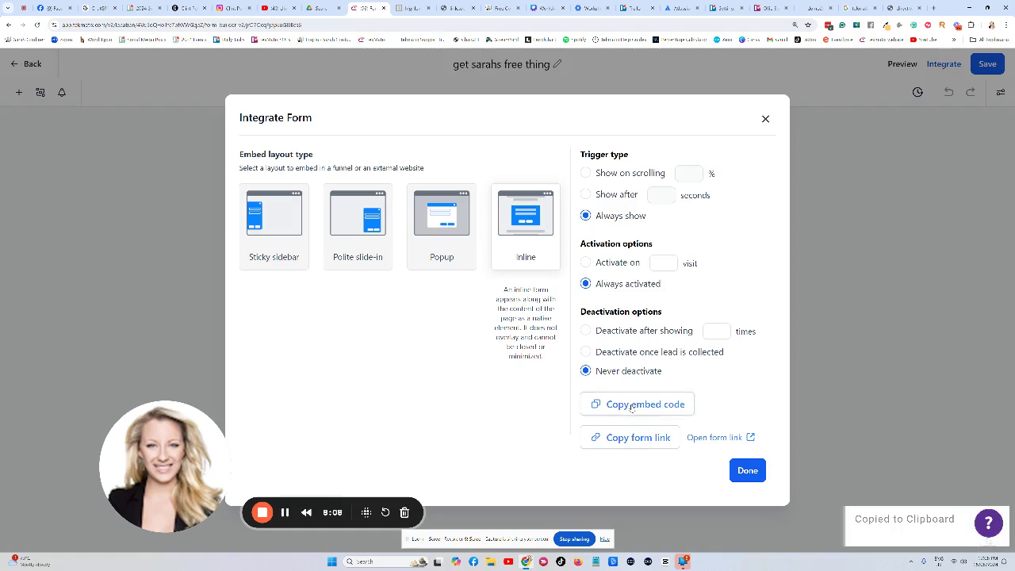
click(748, 471)
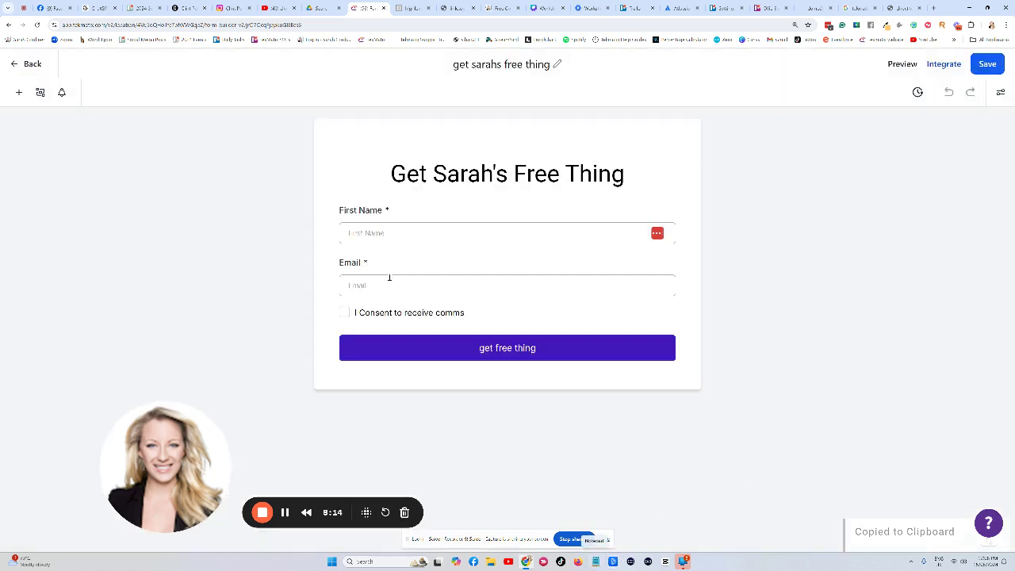
click(22, 67)
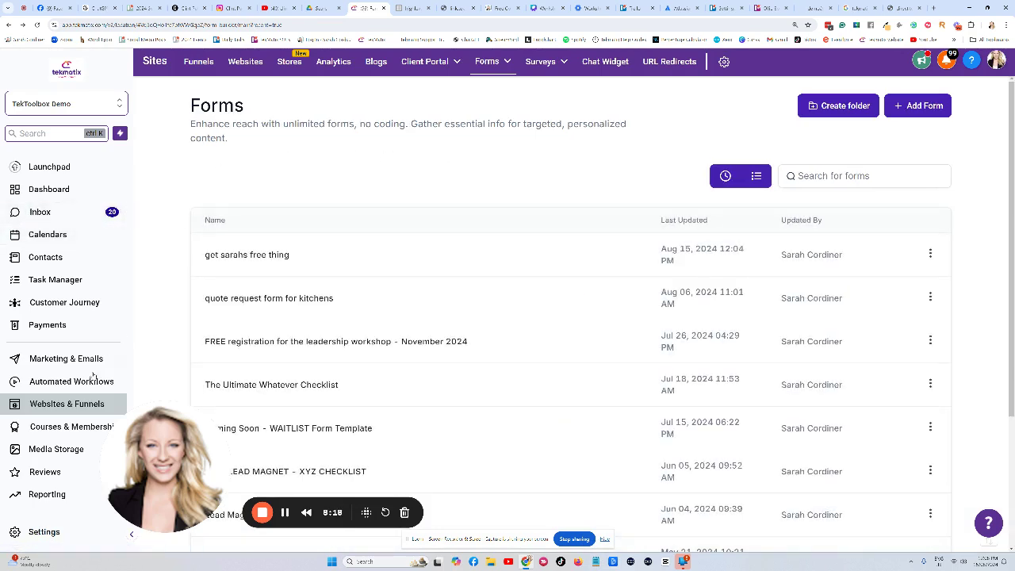
Open Funnels > Beauty Salon > Consultation Smart Booking and edit its Home step
click(200, 62)
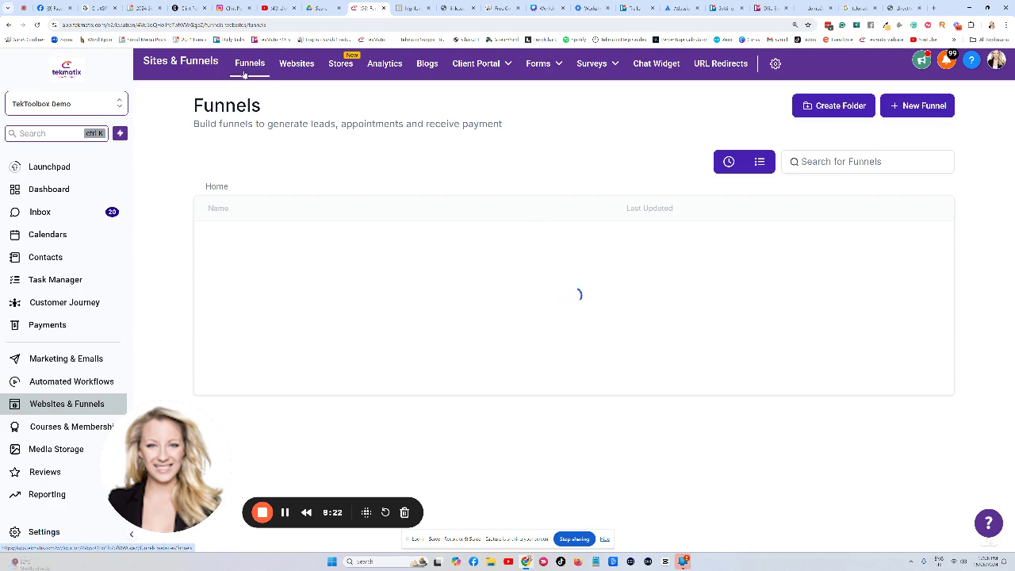
scroll(271, 264, down, 2)
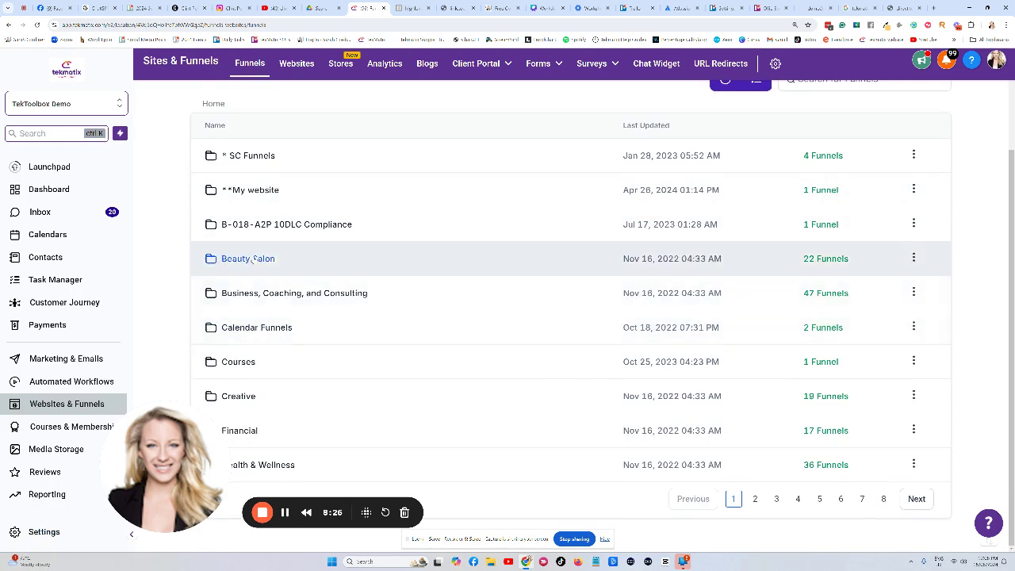
click(253, 260)
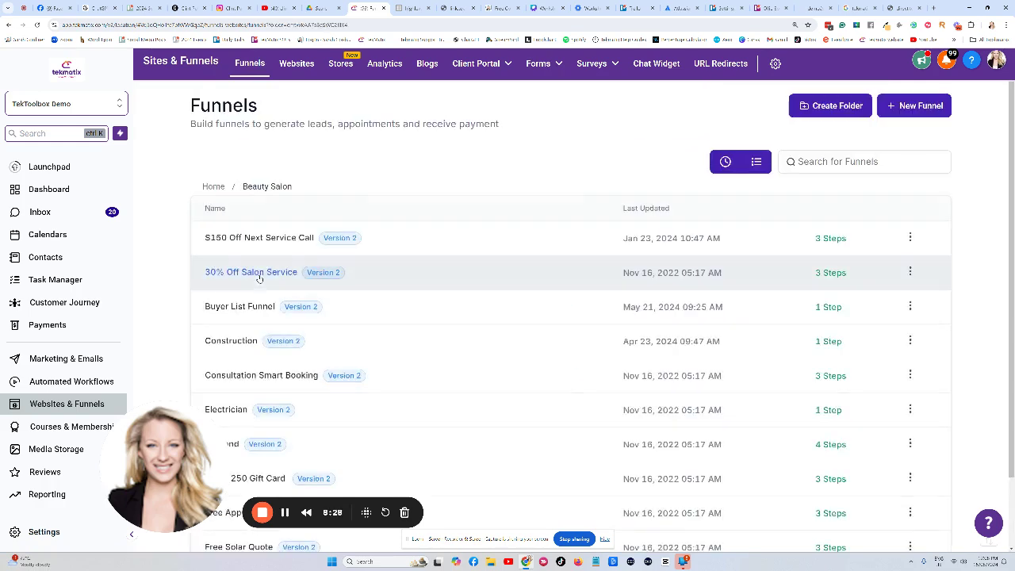
scroll(246, 238, down, 2)
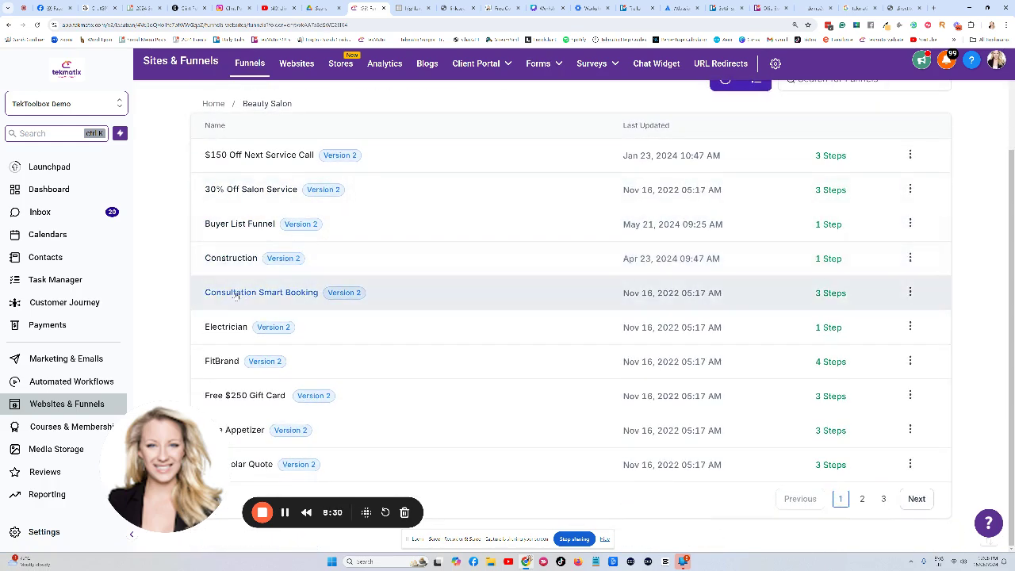
click(231, 295)
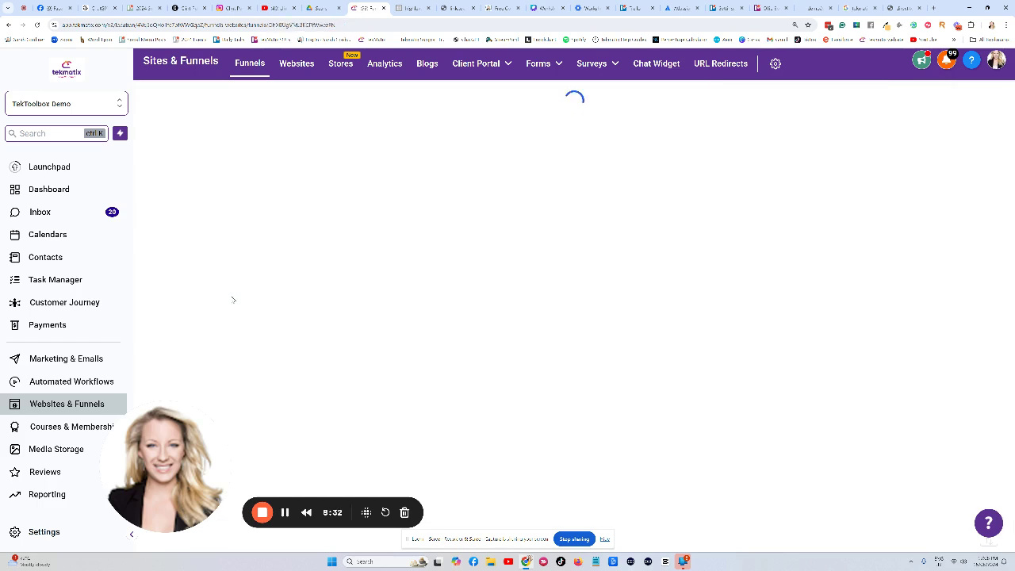
click(251, 205)
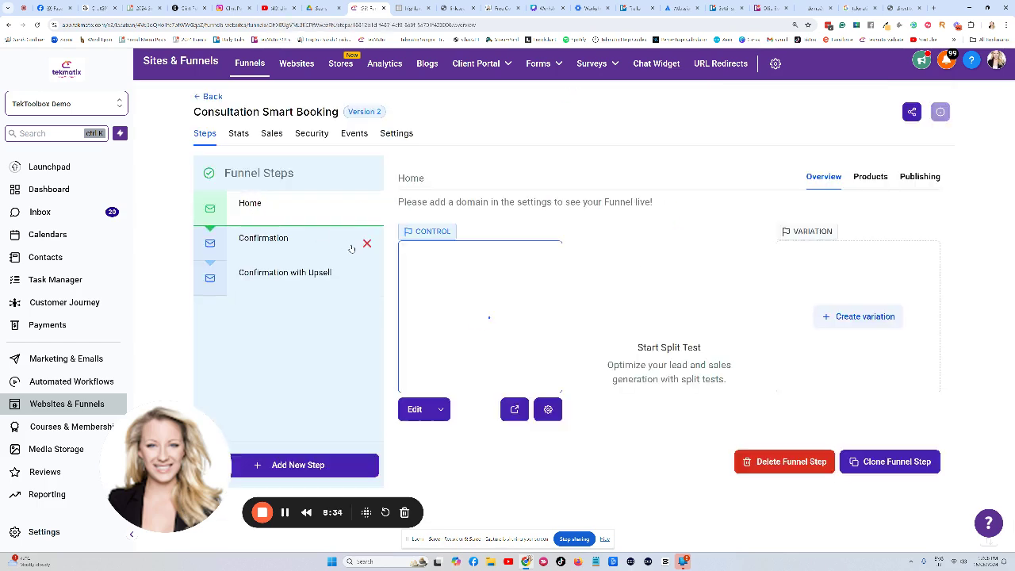
click(412, 418)
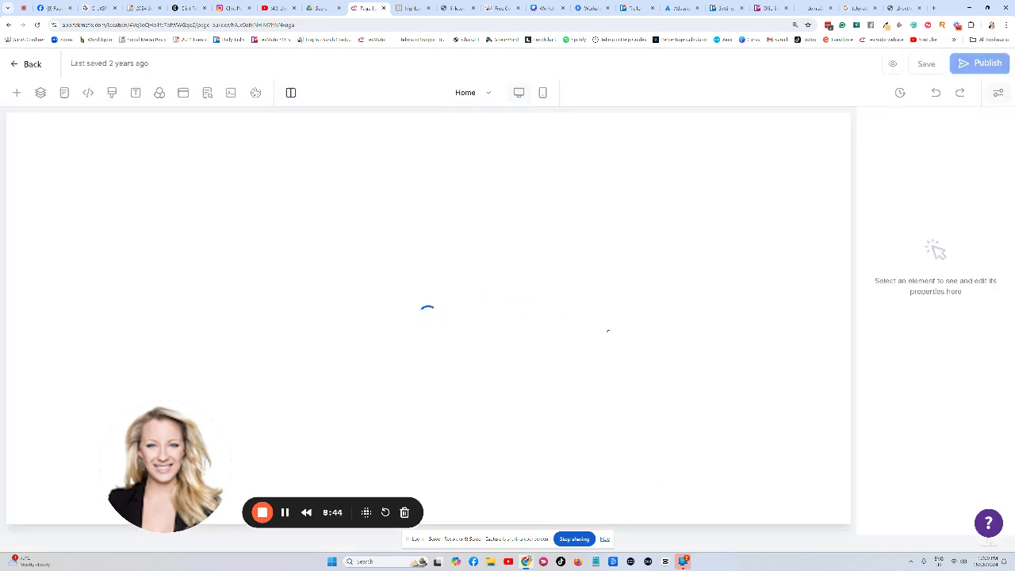
Select the page's hero section and glance at the live form tab
click(537, 261)
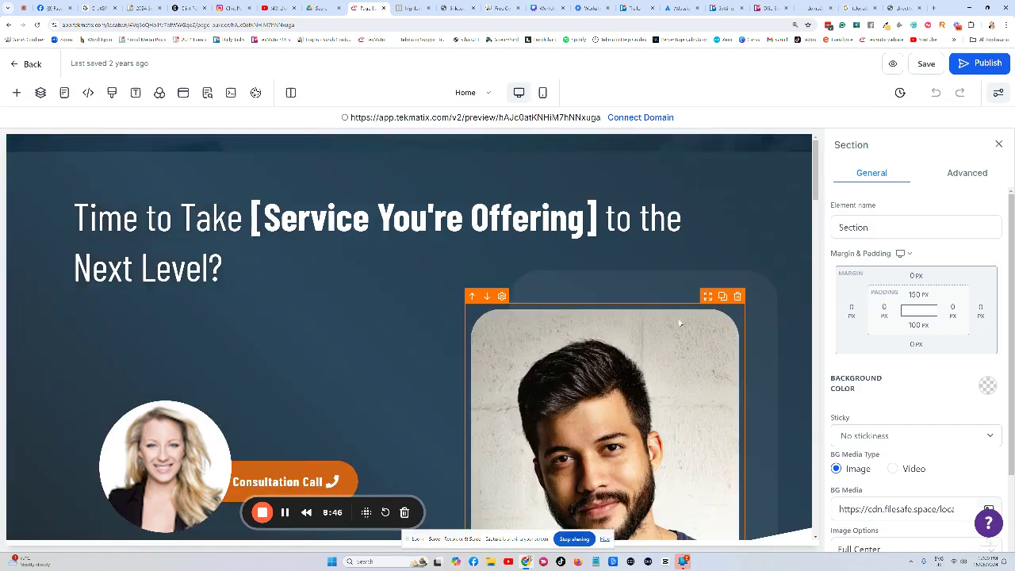
scroll(680, 323, down, 10)
scroll(663, 339, up, 3)
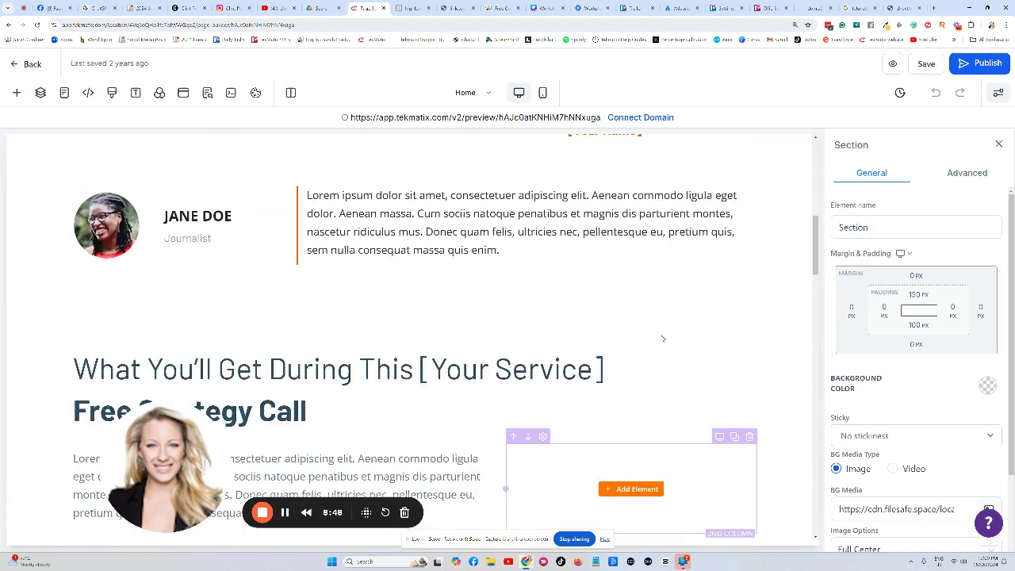
scroll(663, 339, up, 2)
key(ctrl+9)
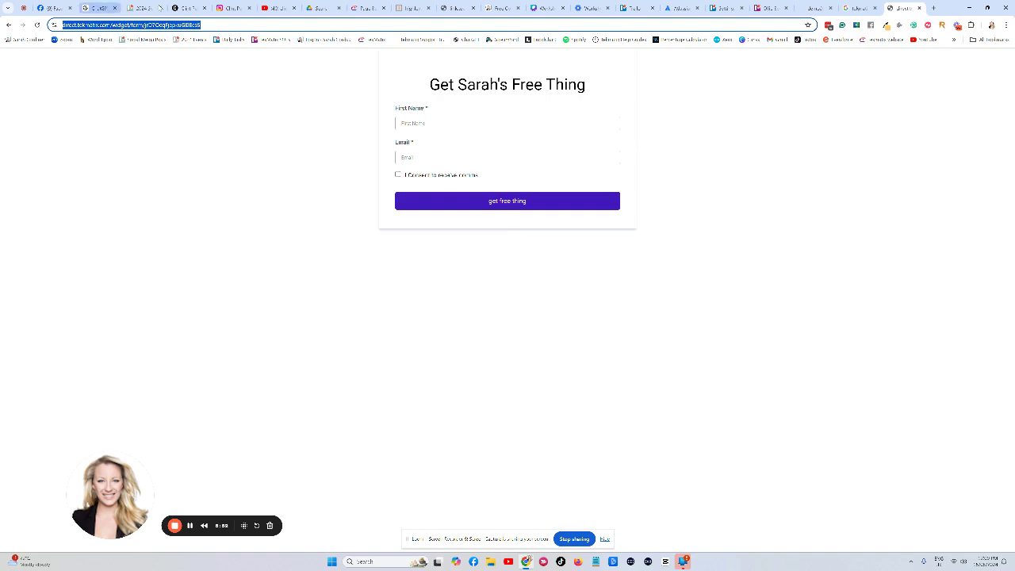
click(366, 8)
scroll(336, 291, up, 6)
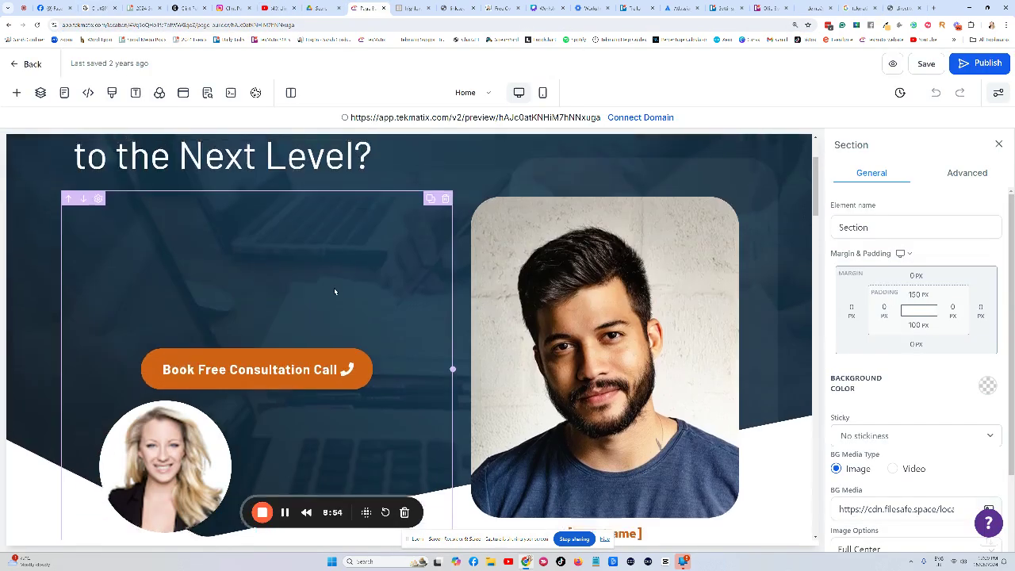
Replace 'Next Level' with 'my house' in the Time to Take headline
click(260, 232)
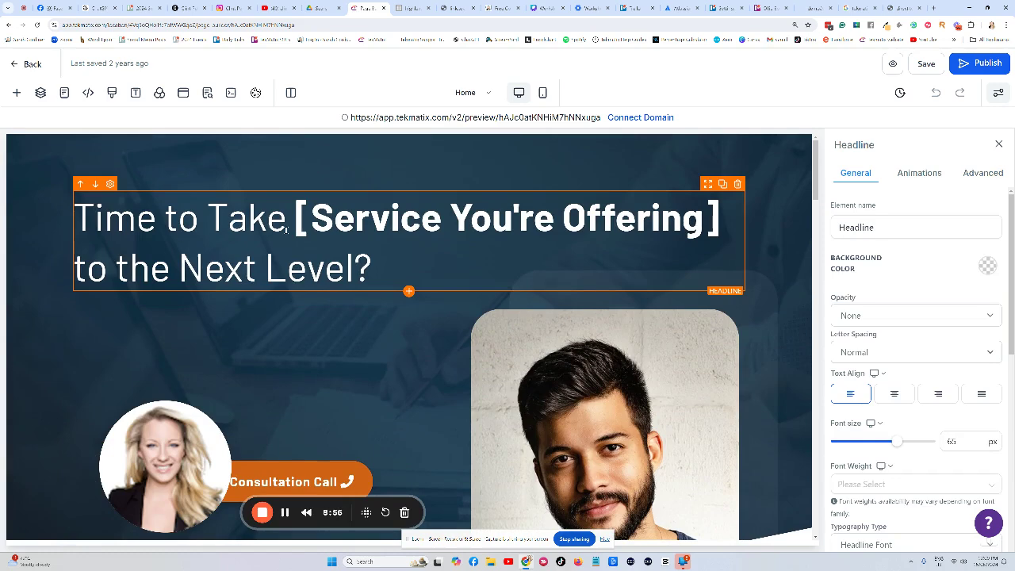
scroll(885, 294, down, 8)
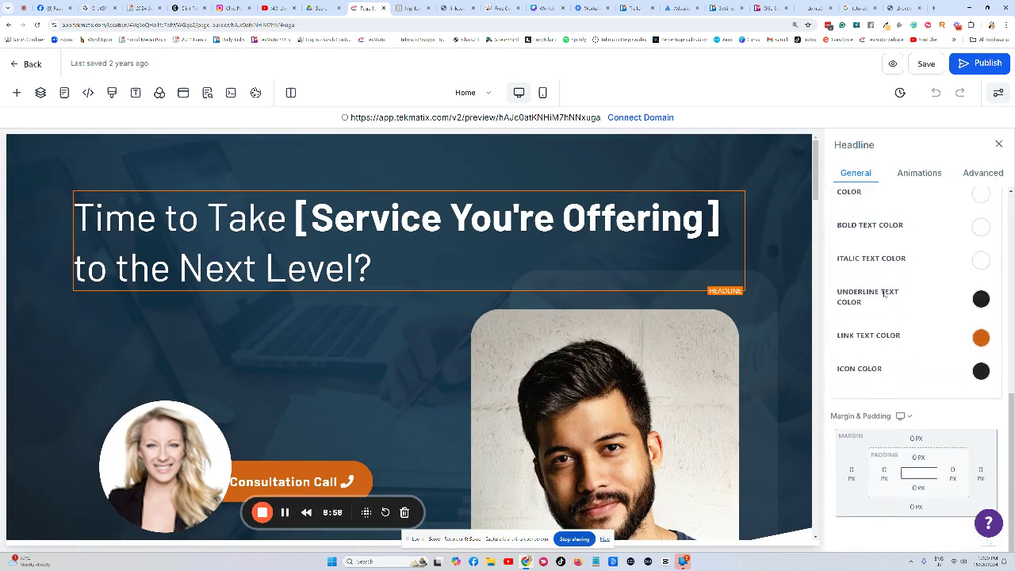
scroll(884, 294, up, 2)
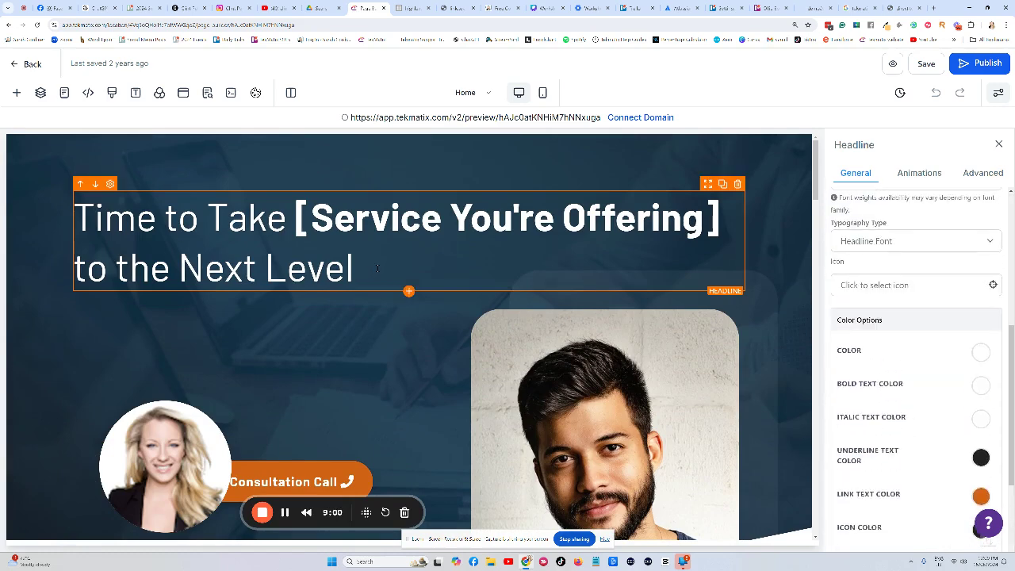
key(BackSpace)
key(BackSpace)
key(BackSpace)
key(BackSpace)
key(BackSpace)
key(BackSpace)
key(BackSpace)
key(BackSpace)
key(BackSpace)
key(BackSpace)
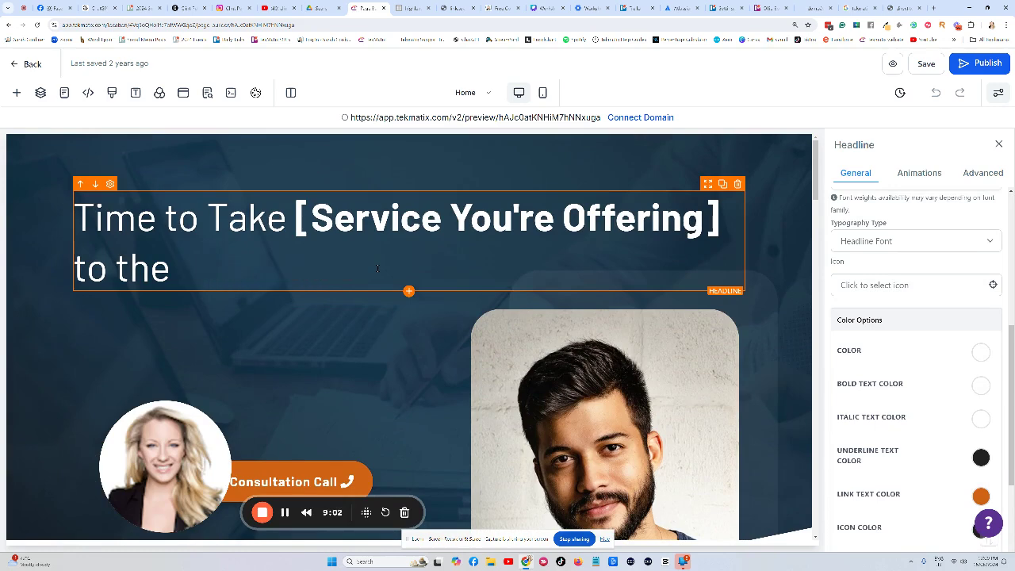
text(my house?)
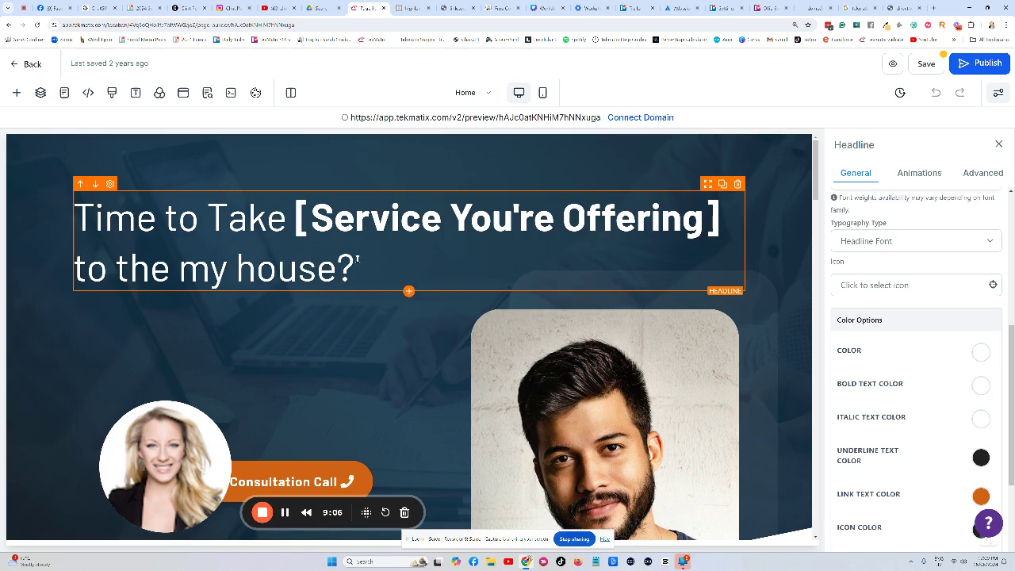
scroll(315, 218, down, 3)
click(593, 247)
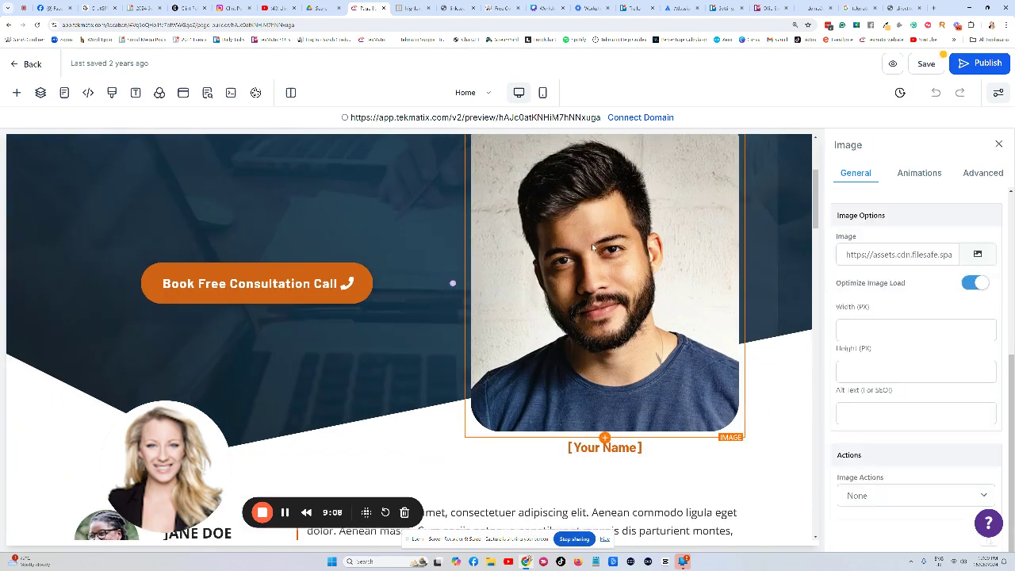
Replace the man's photo with the woman's portrait from Media Storage
click(979, 254)
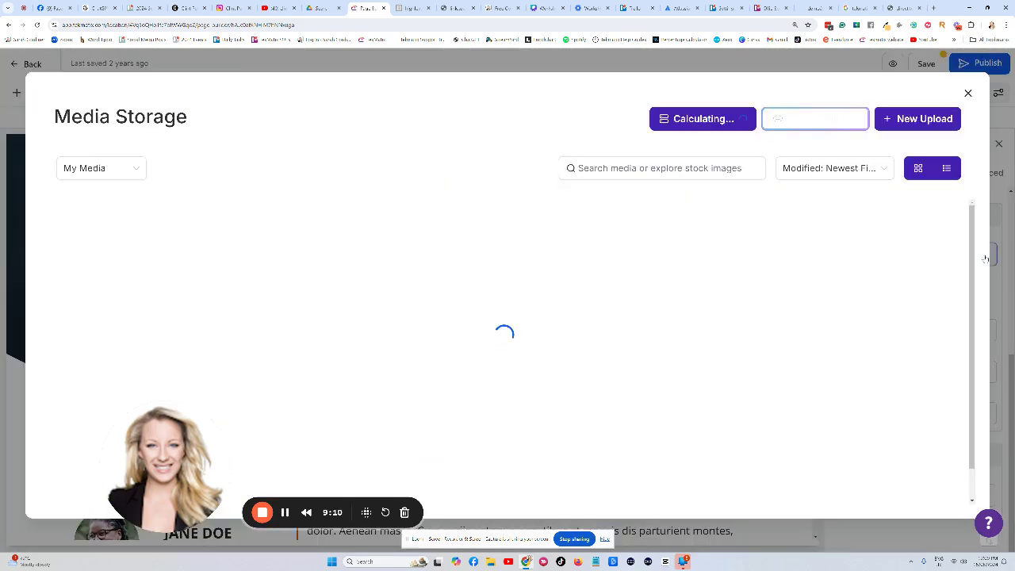
scroll(404, 274, down, 10)
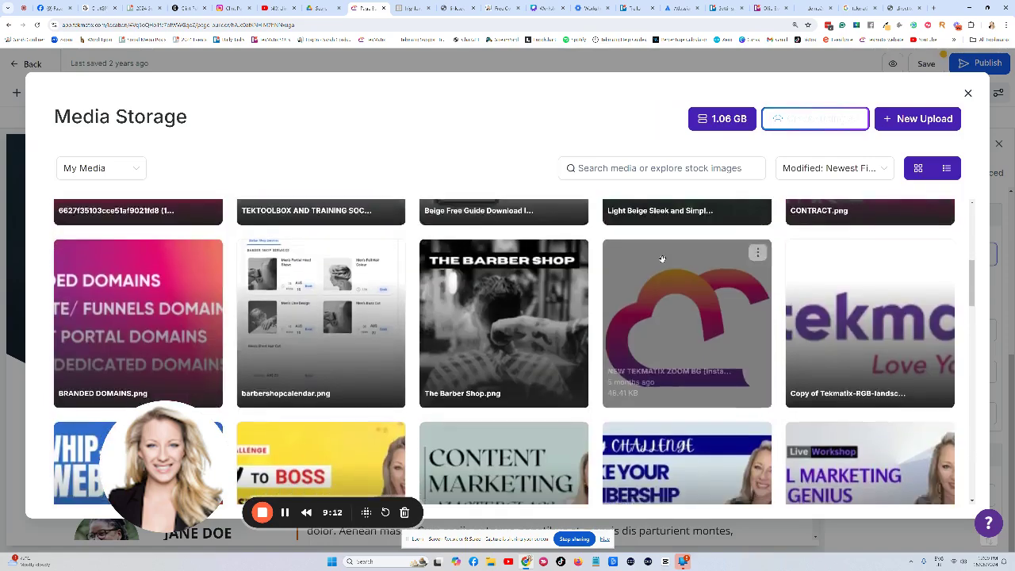
scroll(664, 258, up, 2)
scroll(678, 272, down, 6)
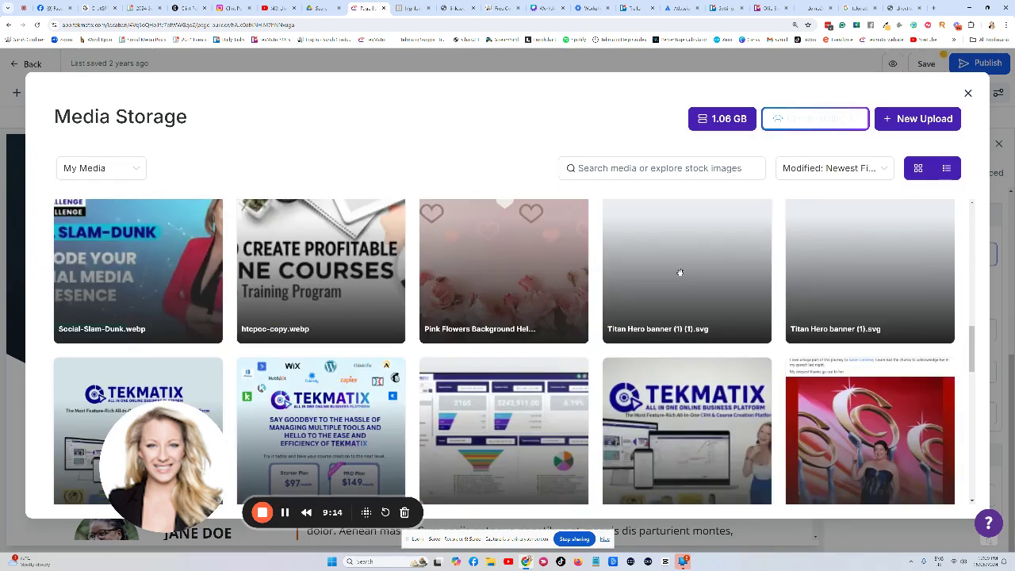
click(196, 294)
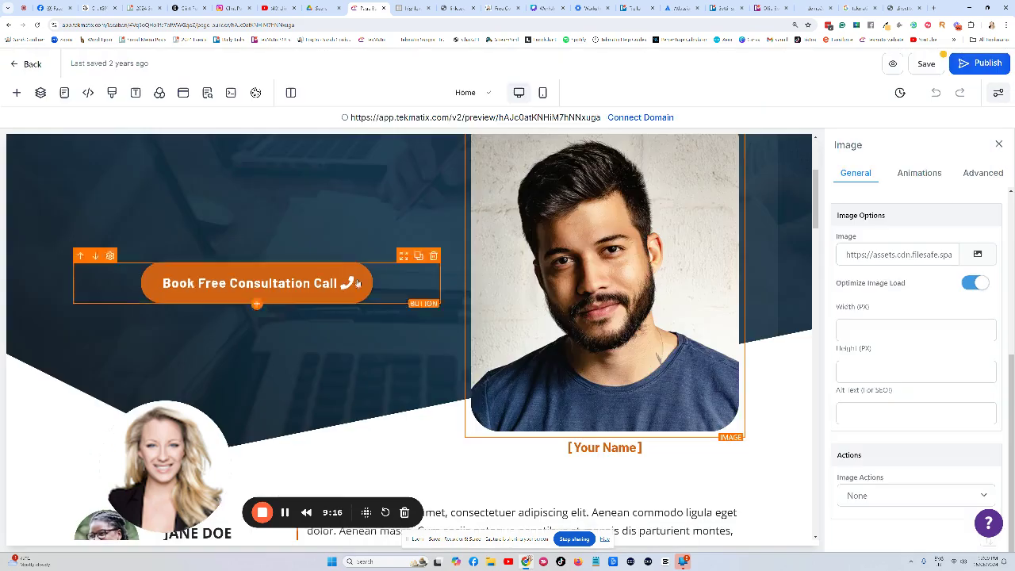
scroll(380, 267, up, 1)
scroll(381, 268, down, 4)
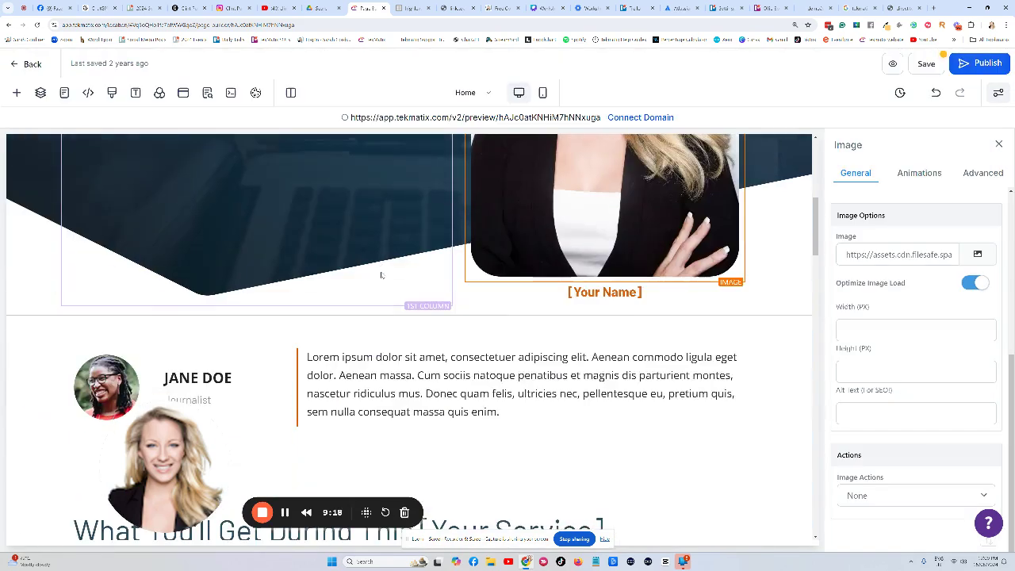
scroll(241, 245, up, 2)
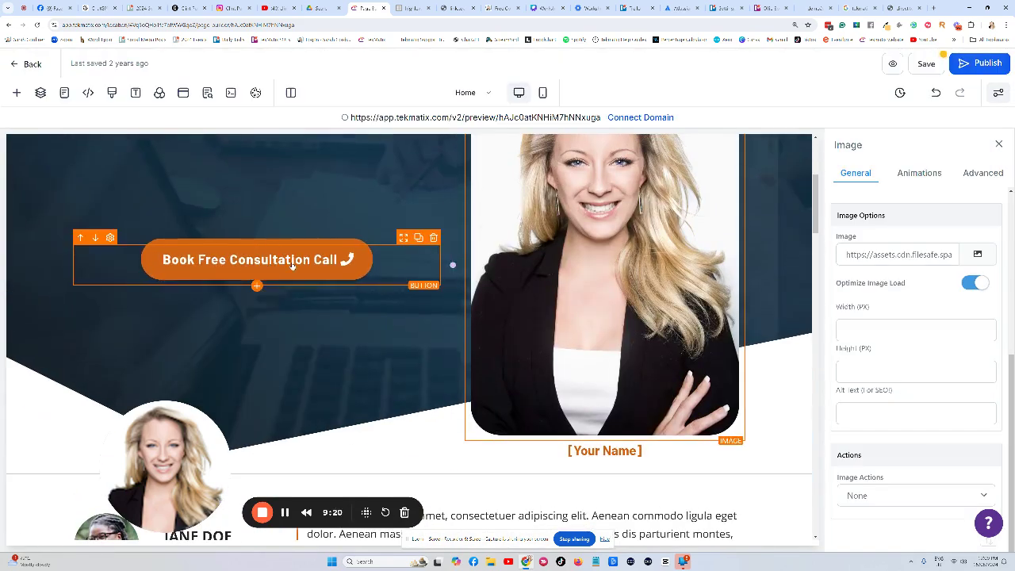
Relabel the consultation button 'GET MY FREE THING' and clear its Website link
click(242, 264)
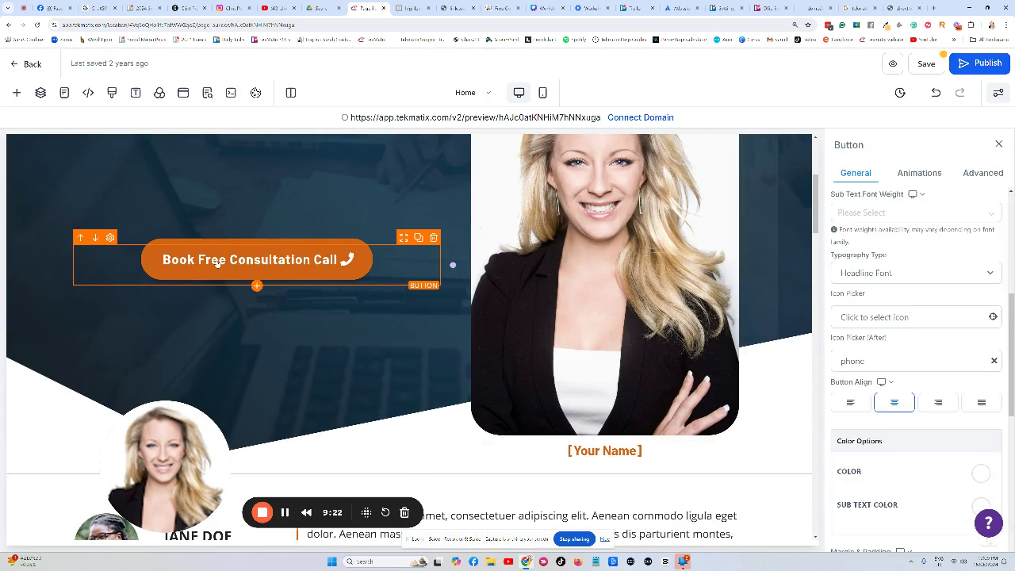
scroll(902, 296, up, 5)
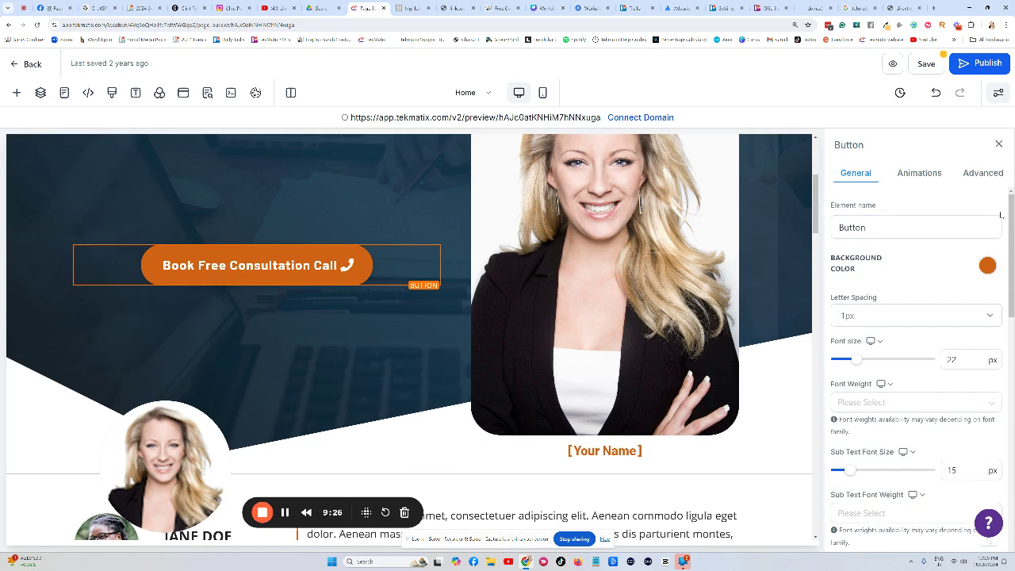
scroll(902, 284, down, 10)
scroll(903, 284, up, 1)
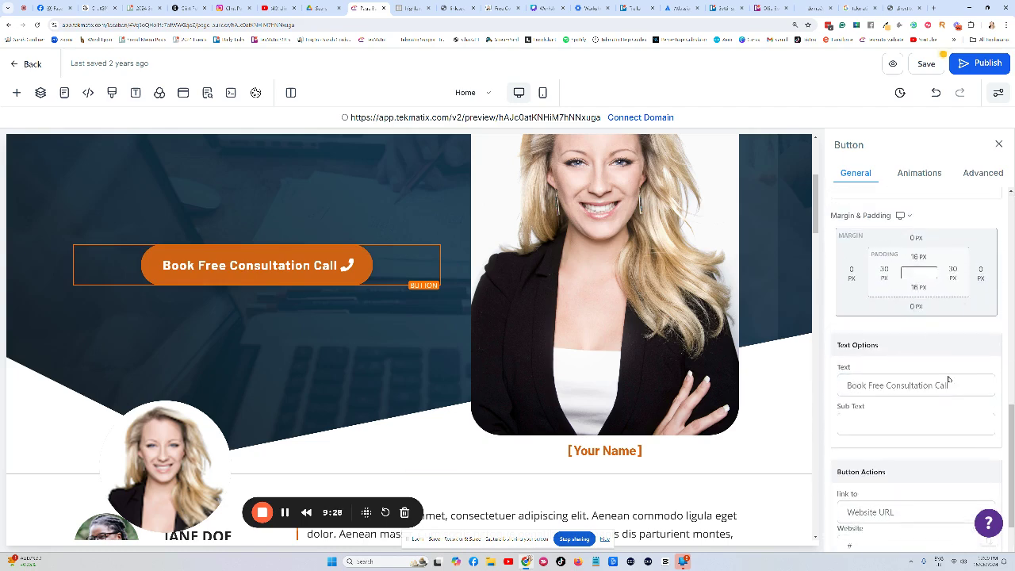
click(959, 386)
key(ctrl+a)
key(BackSpace)
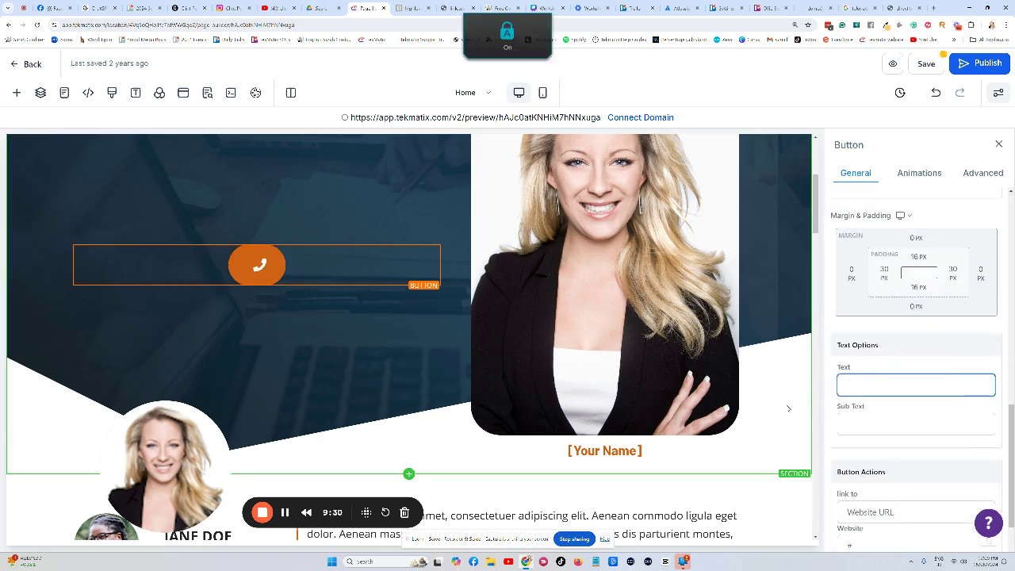
text(GET MY FREE THING)
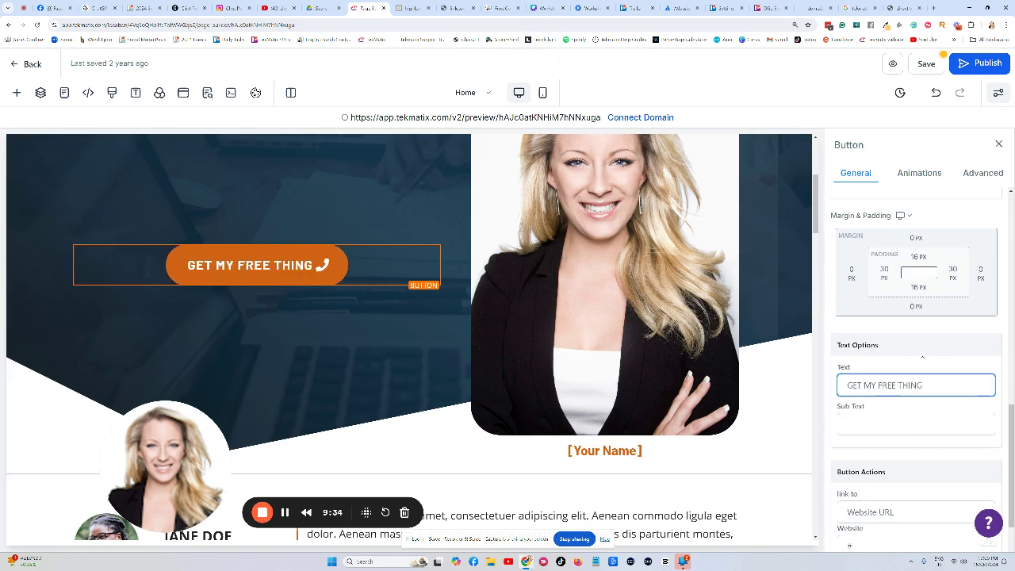
scroll(926, 363, down, 1)
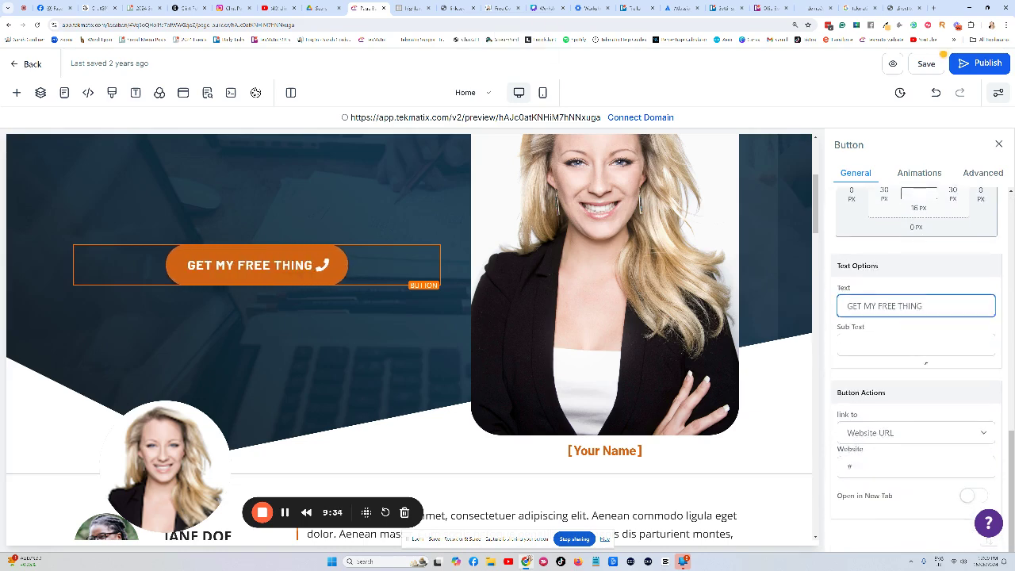
click(881, 466)
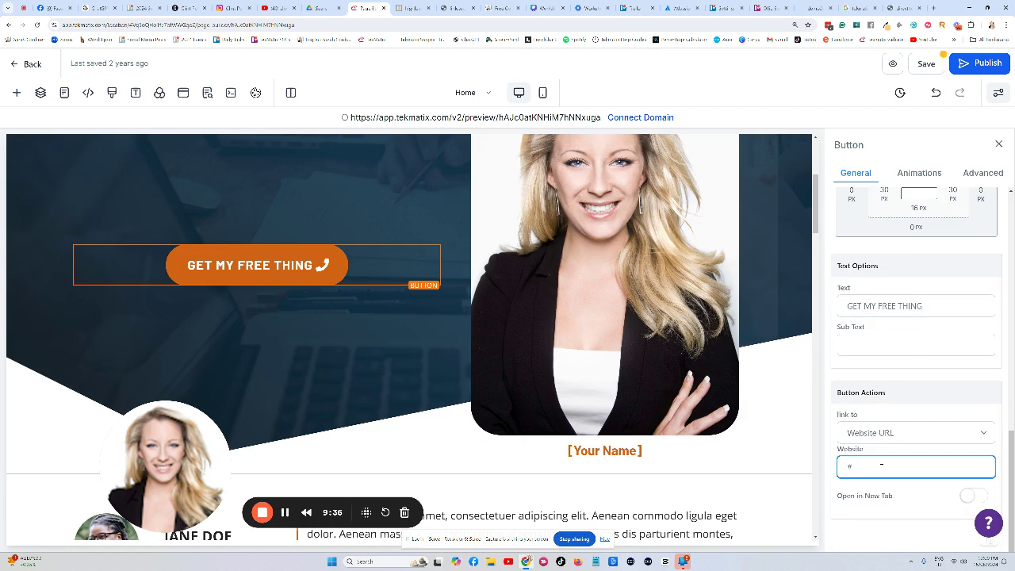
click(908, 9)
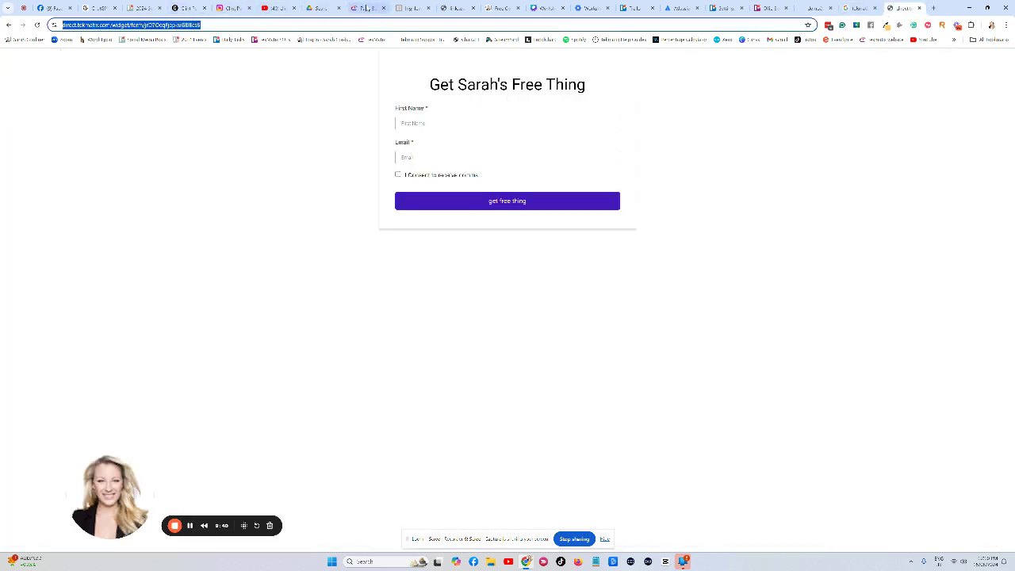
click(367, 8)
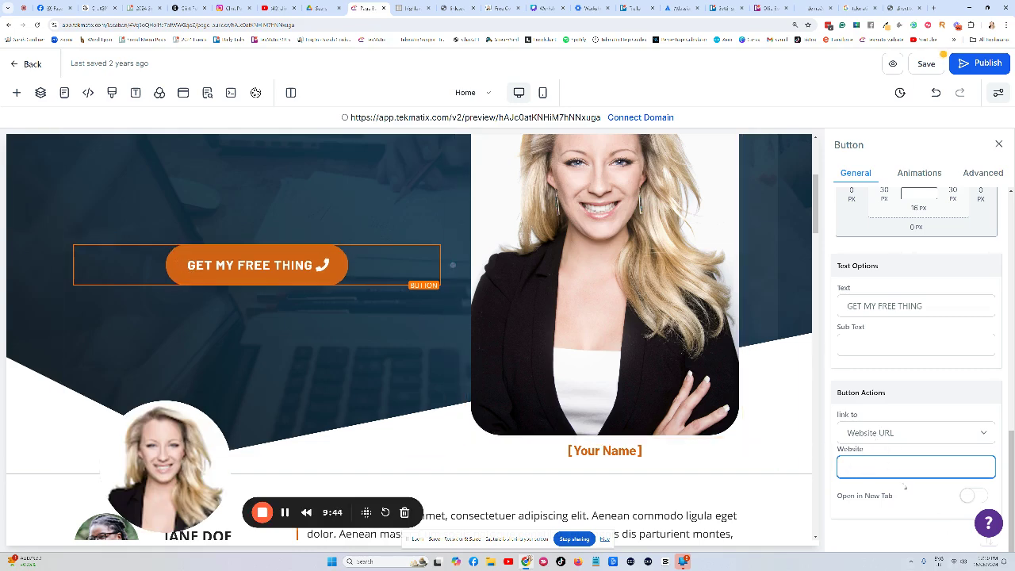
scroll(744, 238, down, 3)
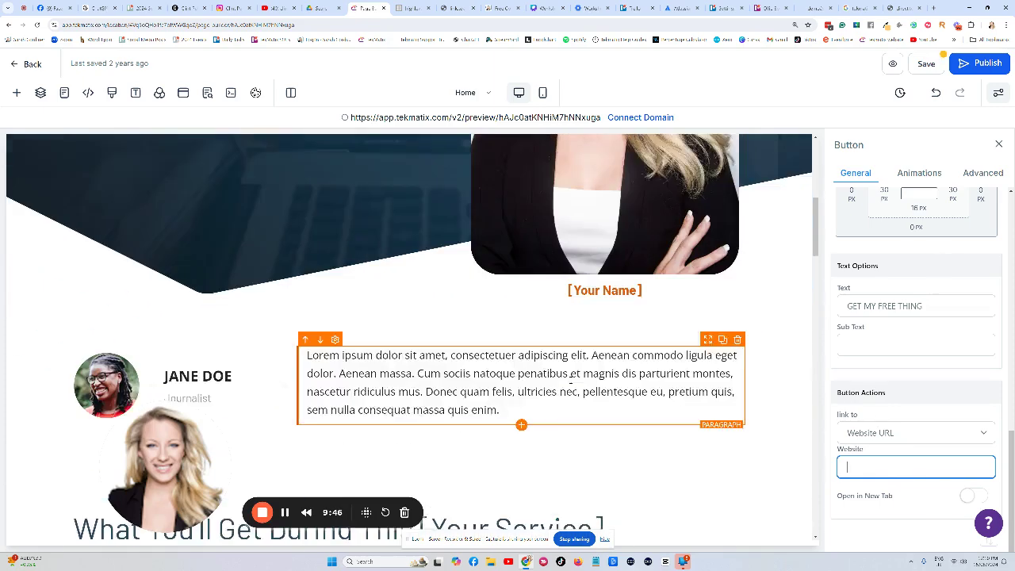
Select the hero's left column that holds the button
scroll(744, 238, up, 4)
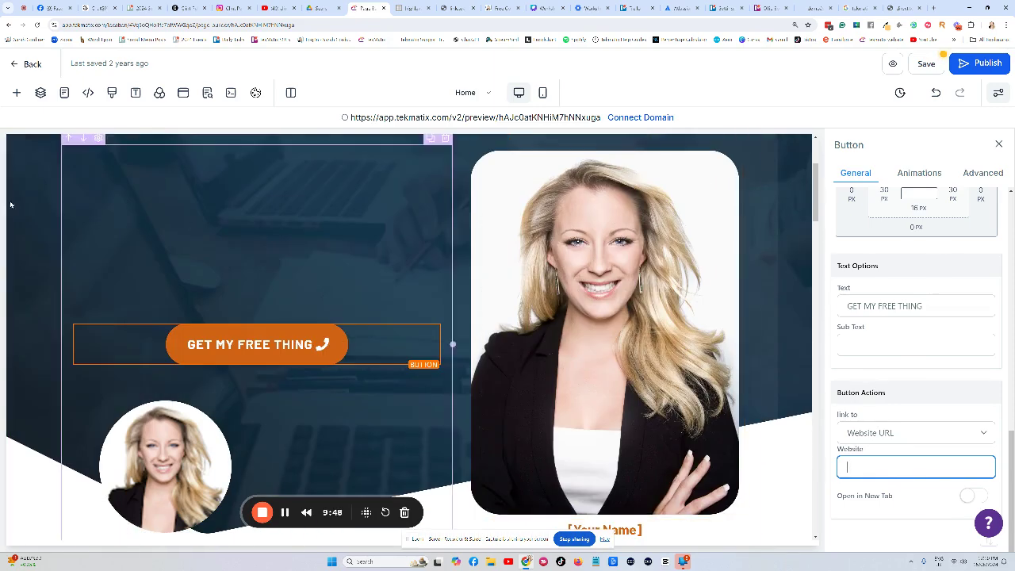
click(16, 94)
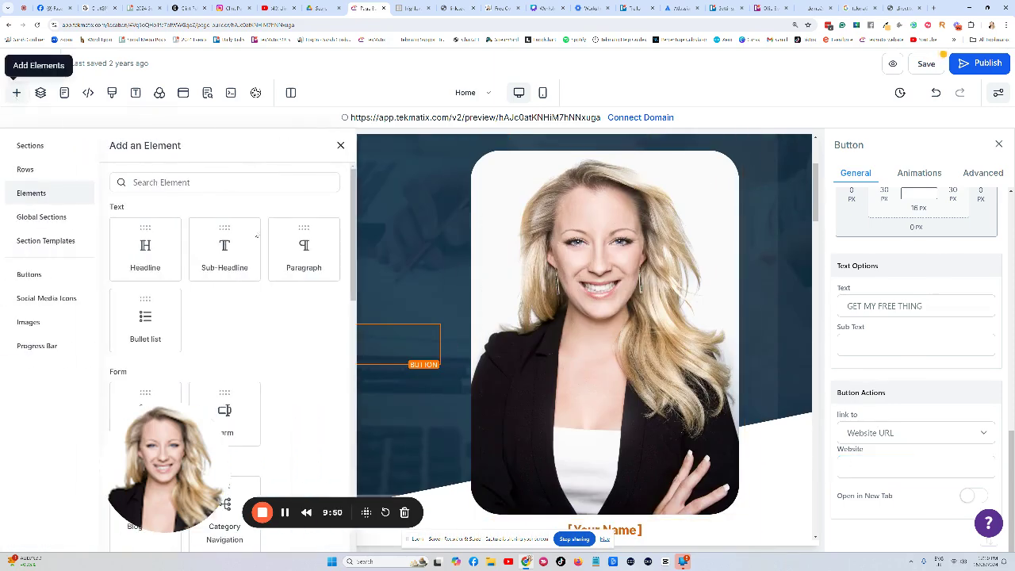
click(422, 269)
scroll(376, 189, up, 3)
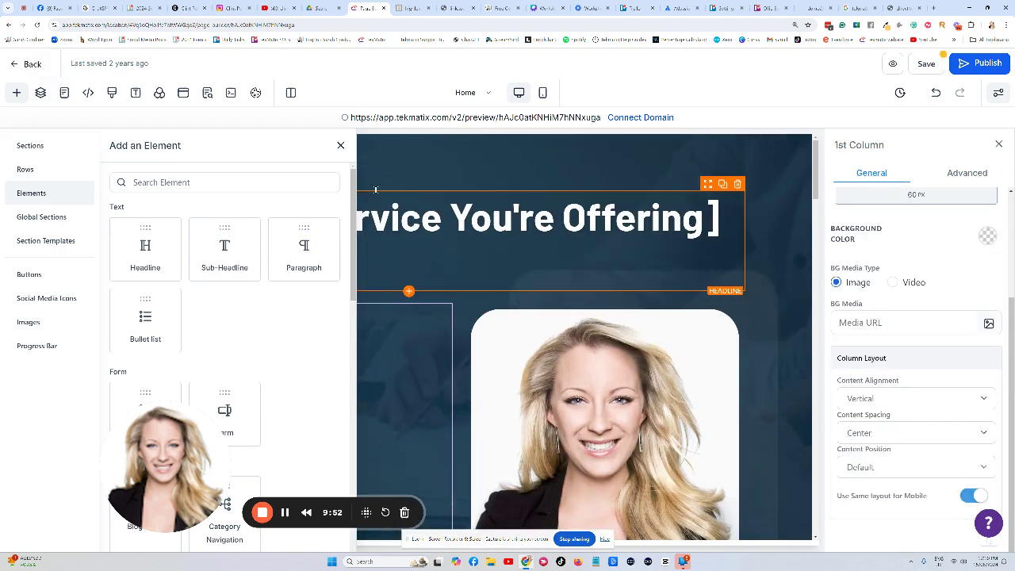
click(340, 147)
scroll(363, 293, down, 6)
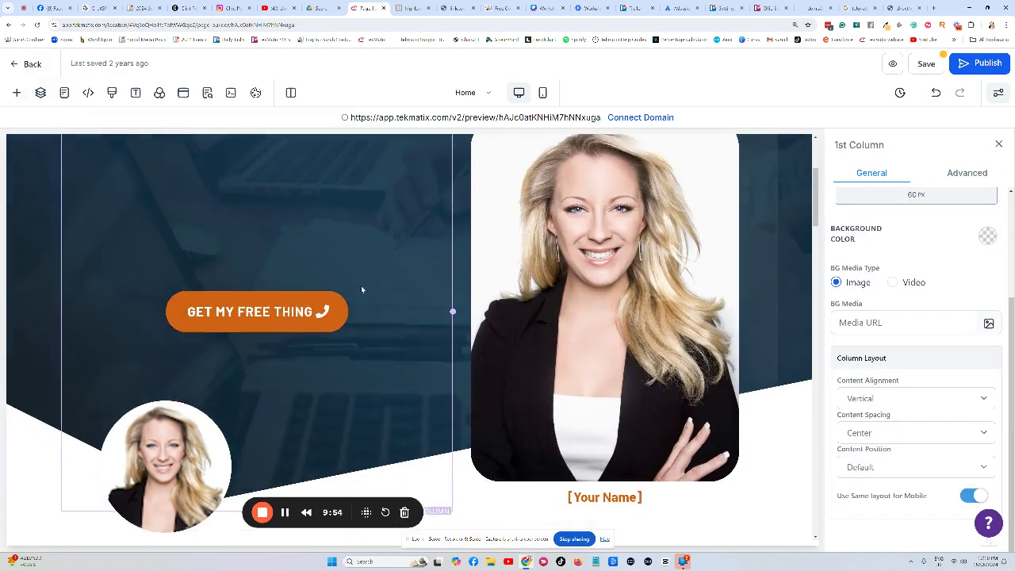
scroll(392, 254, up, 6)
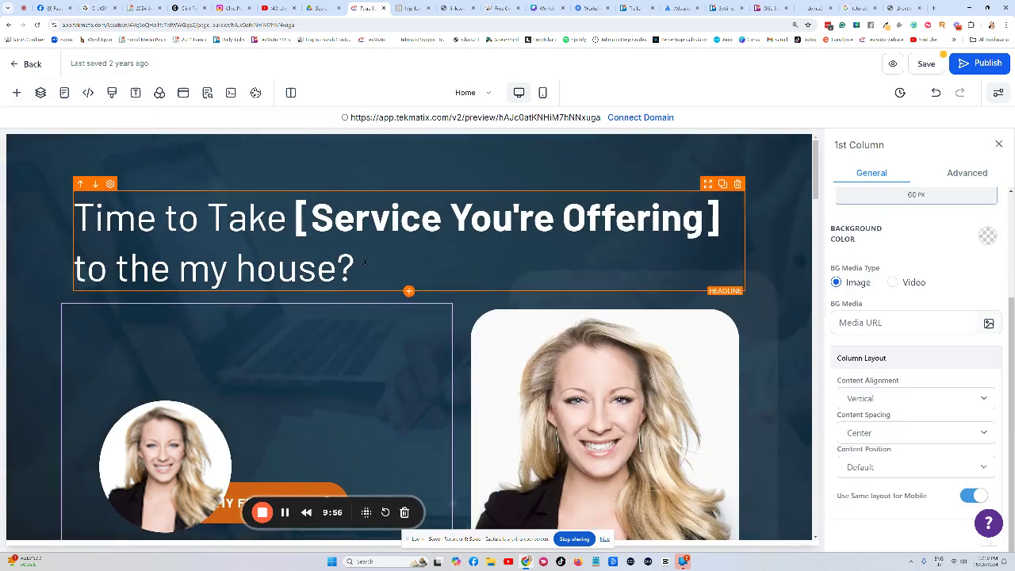
Drag a Custom Code element from the elements list to sit above the button
click(16, 93)
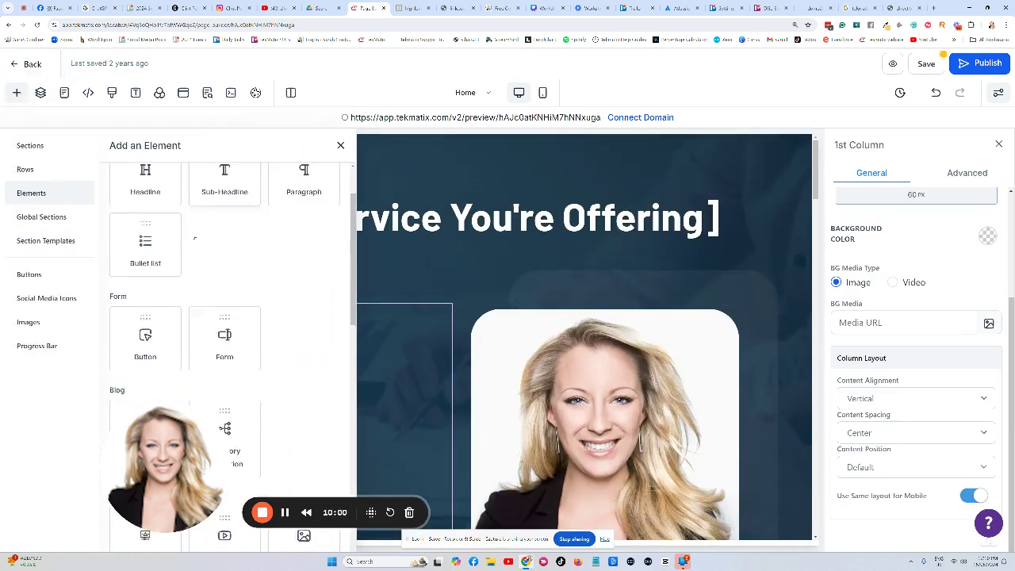
scroll(195, 238, down, 5)
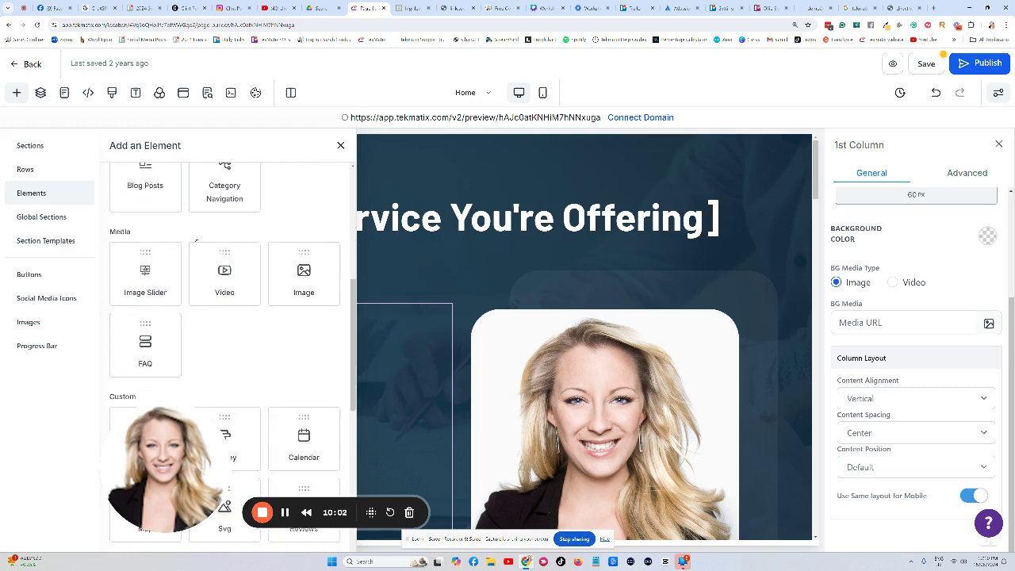
scroll(196, 241, down, 1)
drag(165, 511, 70, 509)
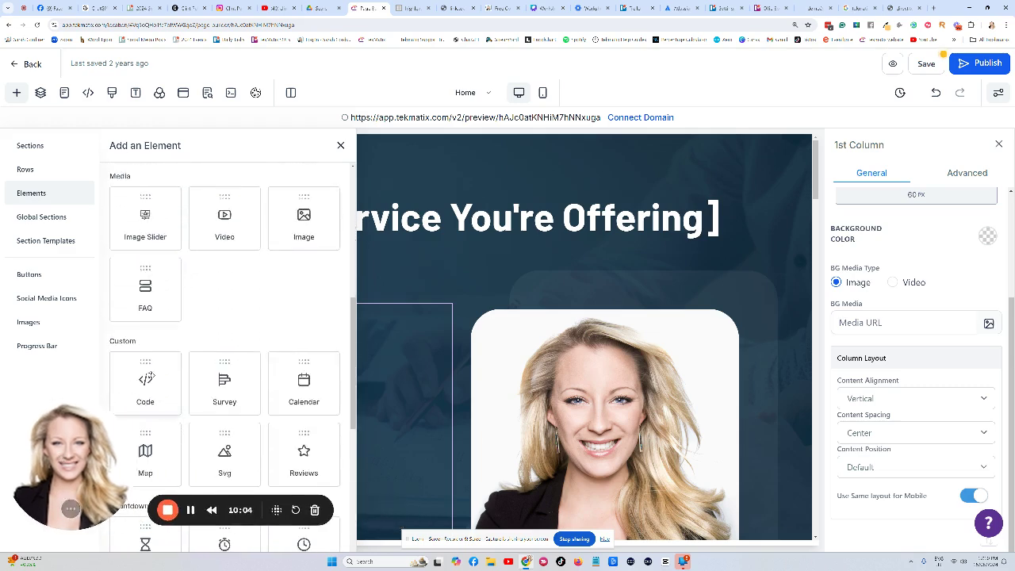
drag(148, 379, 237, 330)
scroll(236, 330, down, 3)
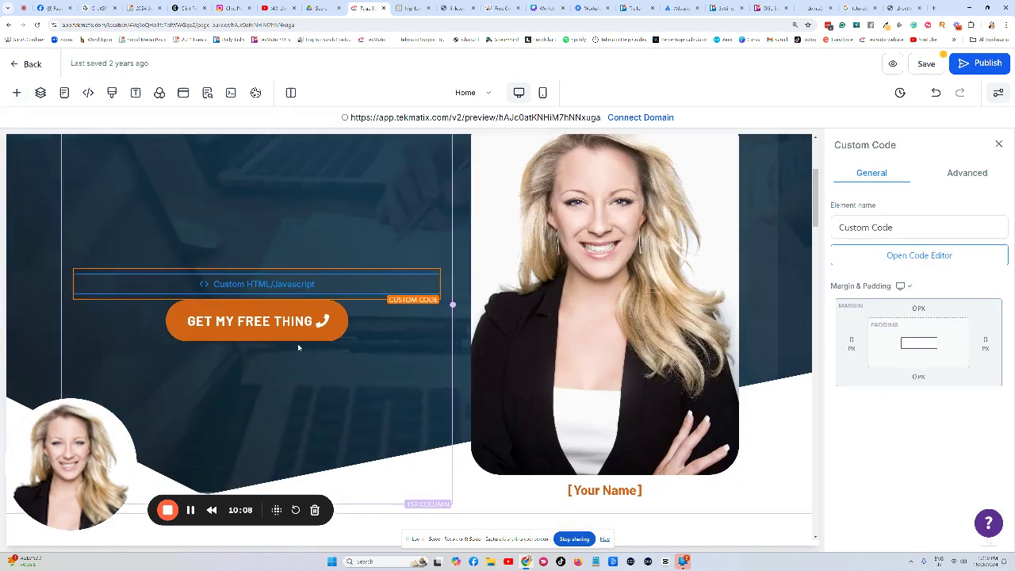
mouse_move(262, 292)
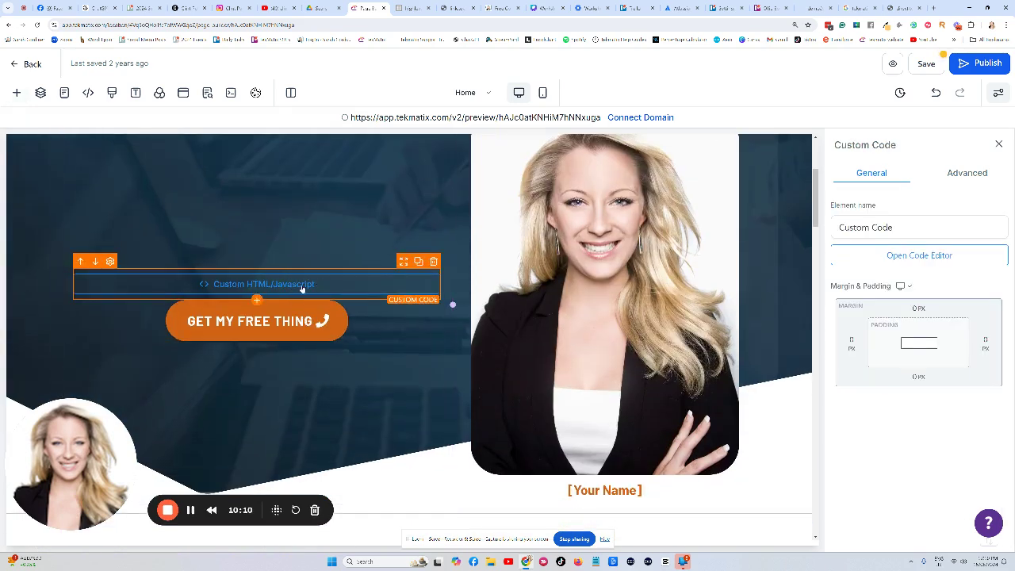
Paste the form embed code into the custom code block, save it, and save the page
click(920, 256)
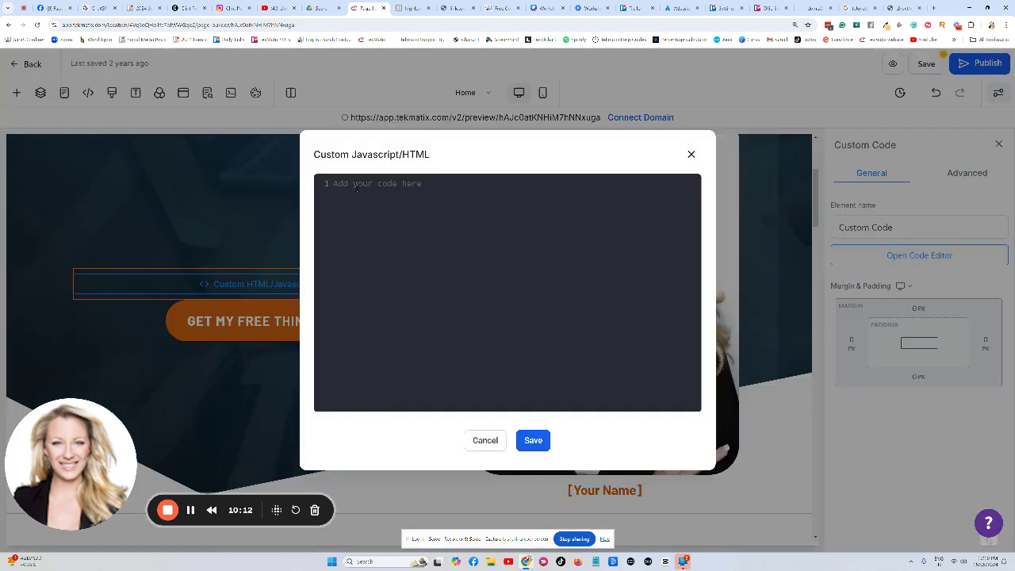
key(ctrl+v)
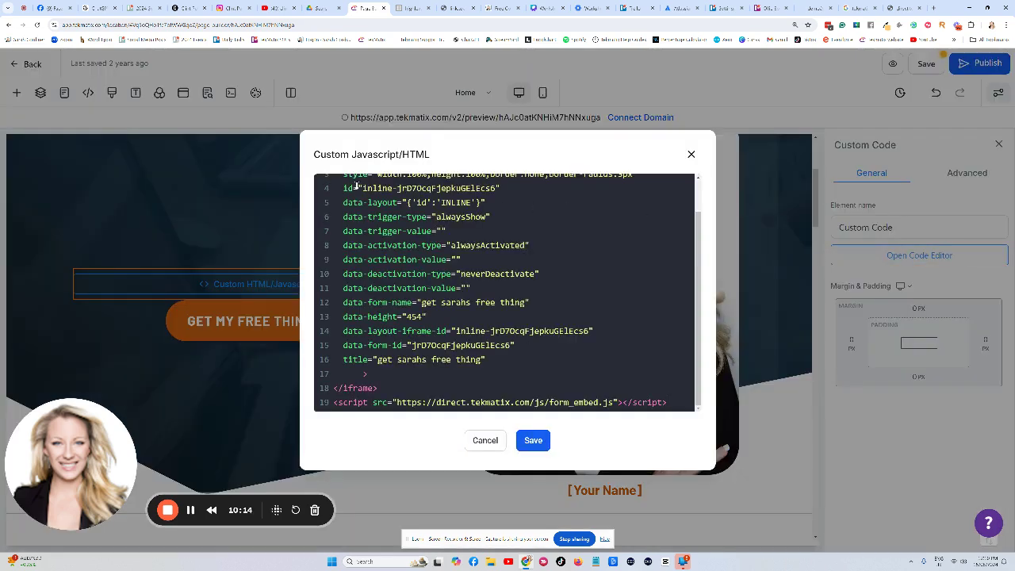
click(540, 442)
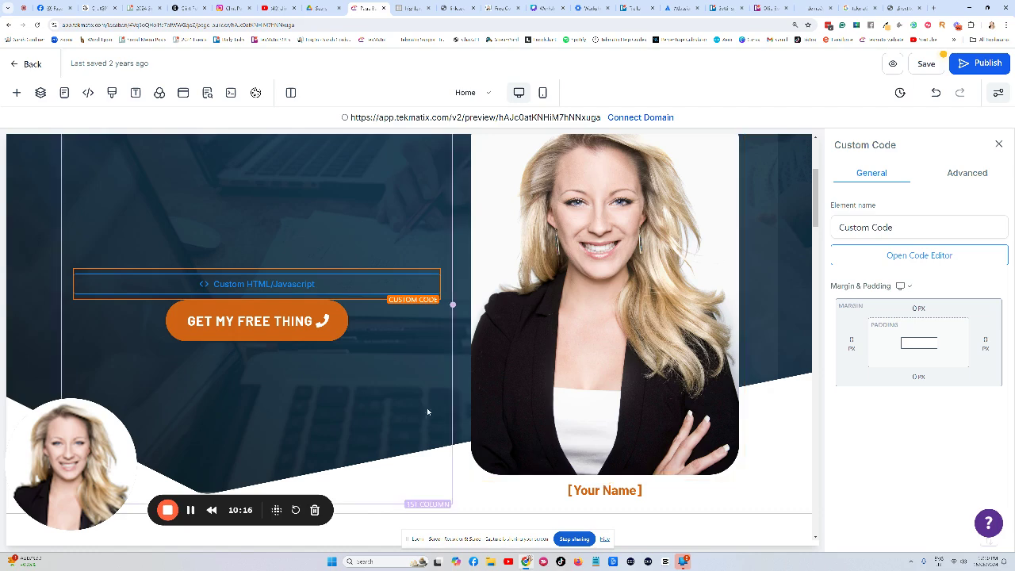
scroll(358, 249, up, 1)
scroll(359, 248, up, 3)
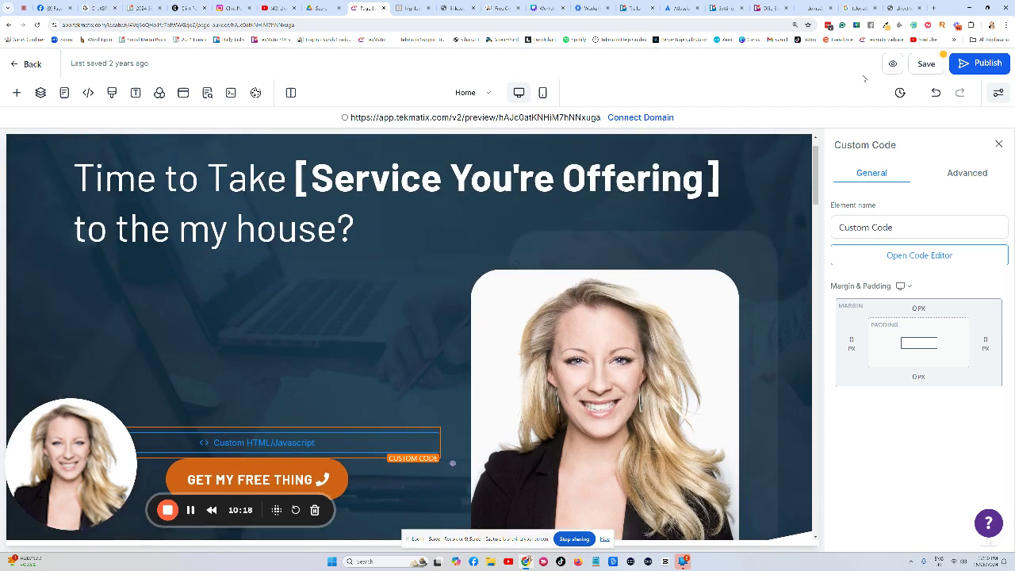
click(937, 64)
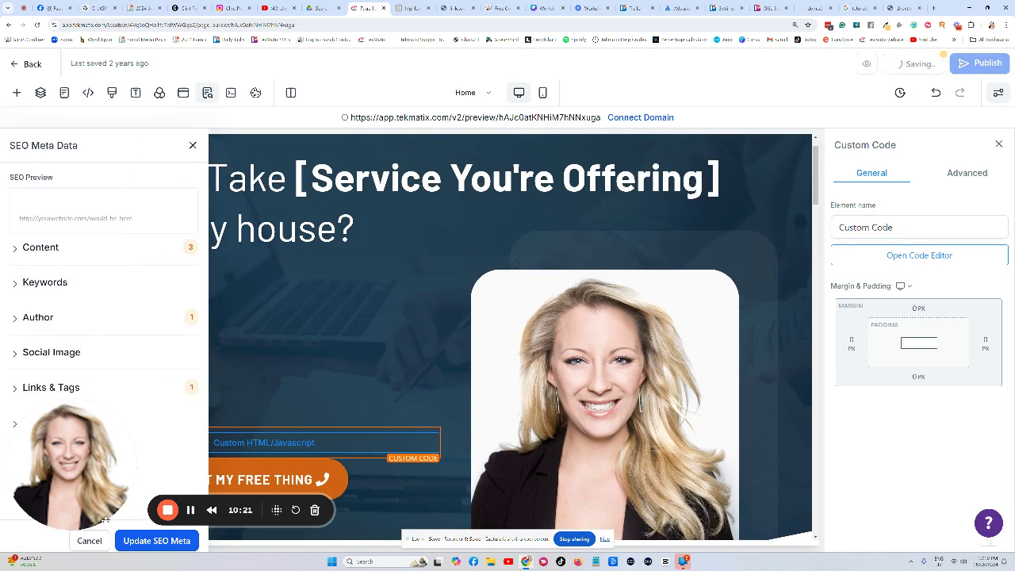
click(90, 540)
scroll(246, 291, down, 2)
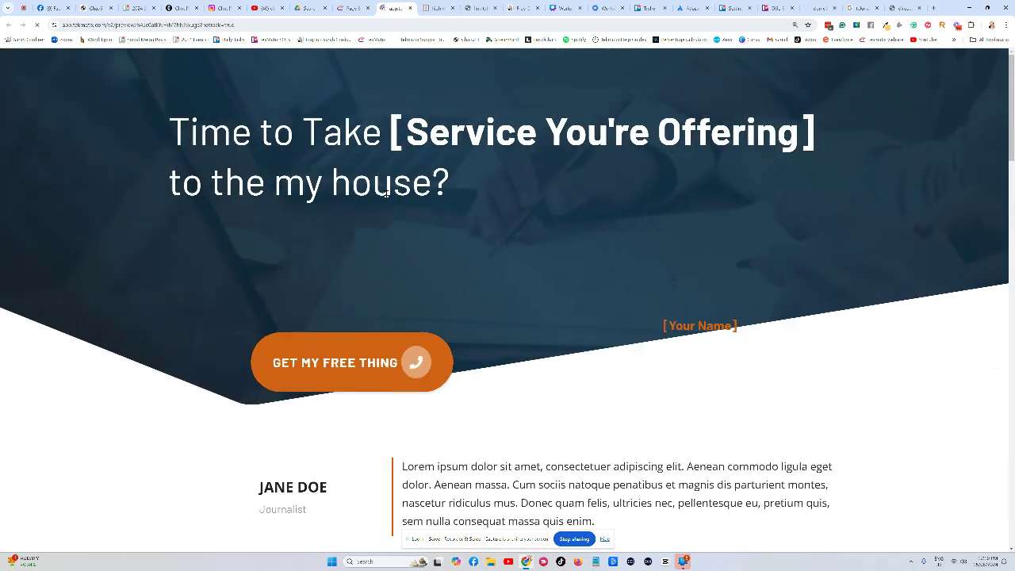
Scroll through the preview to verify the embedded free thing signup form sits above the GET MY FREE THING button
scroll(470, 220, down, 2)
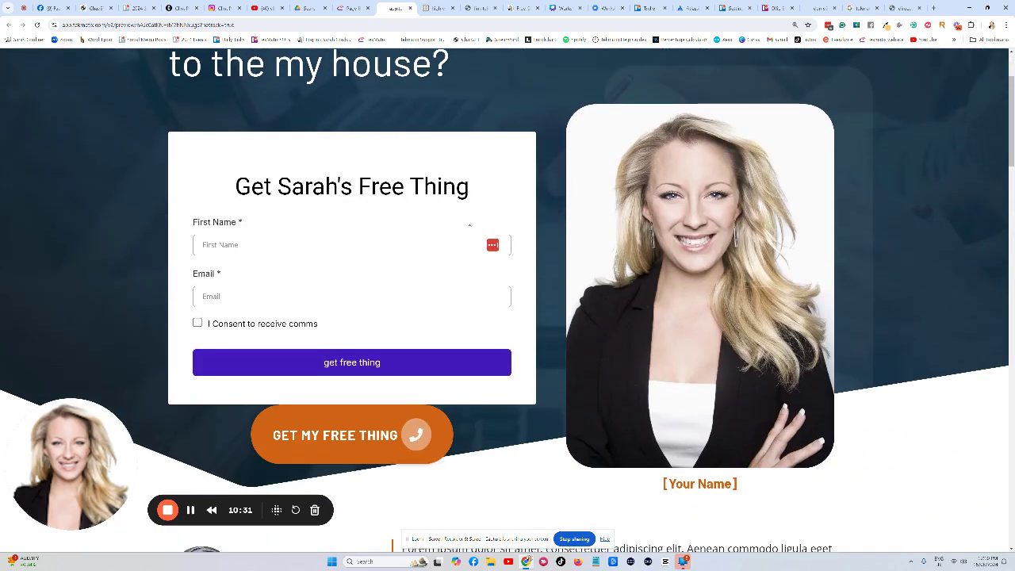
scroll(431, 311, up, 2)
scroll(431, 312, down, 4)
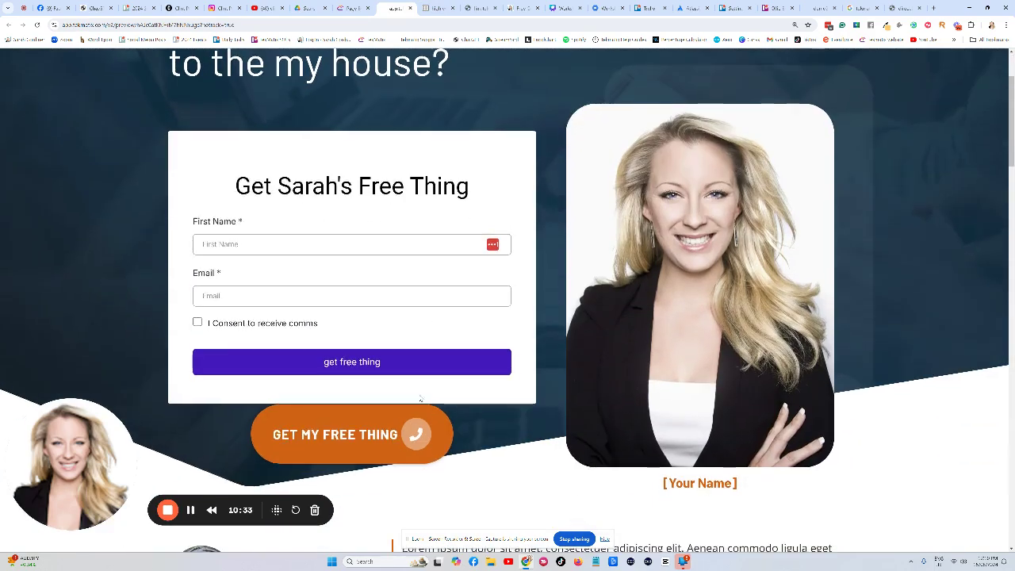
scroll(470, 359, up, 2)
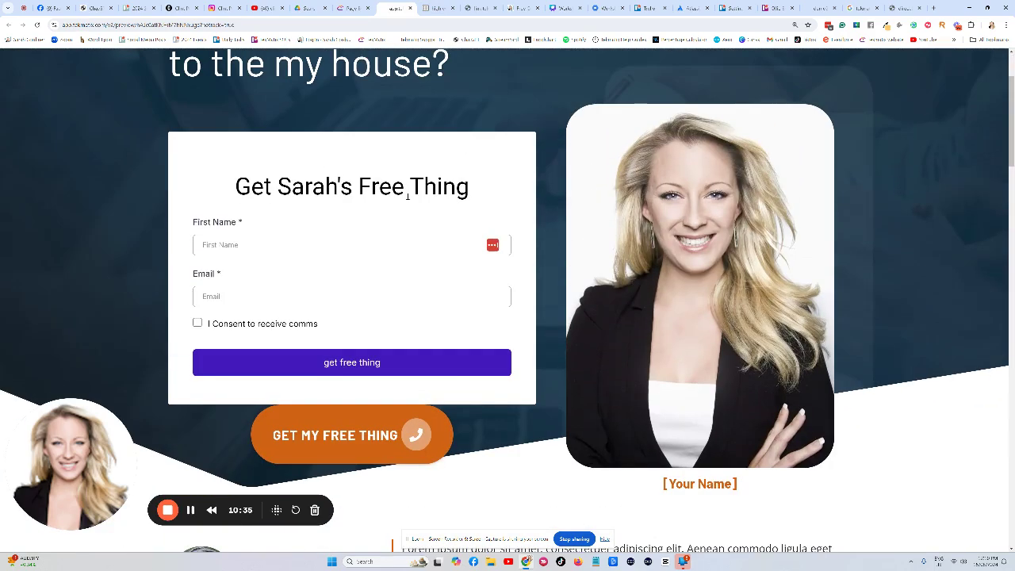
scroll(407, 195, up, 2)
scroll(408, 195, down, 3)
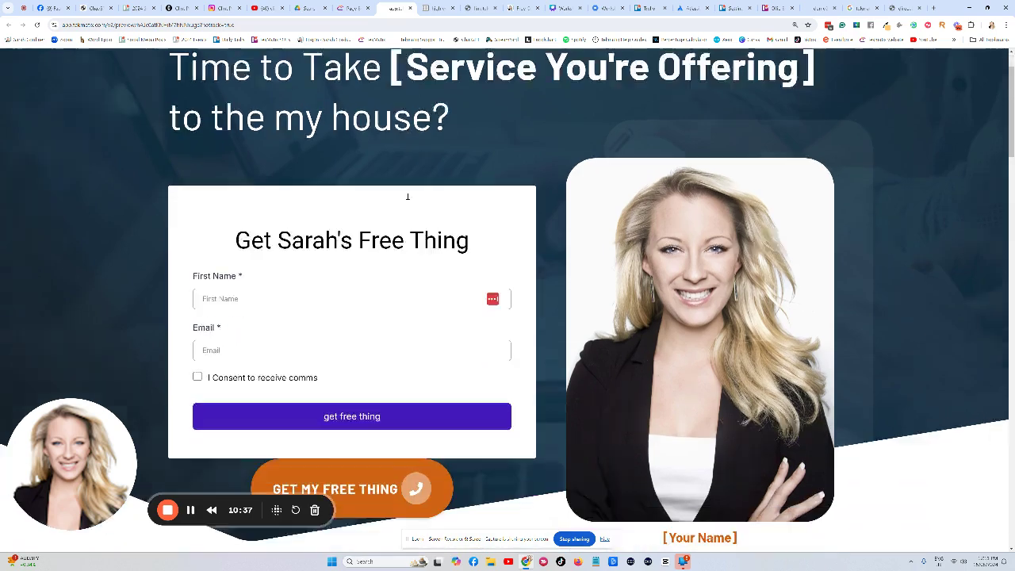
scroll(407, 196, up, 2)
scroll(408, 199, down, 2)
scroll(408, 199, up, 2)
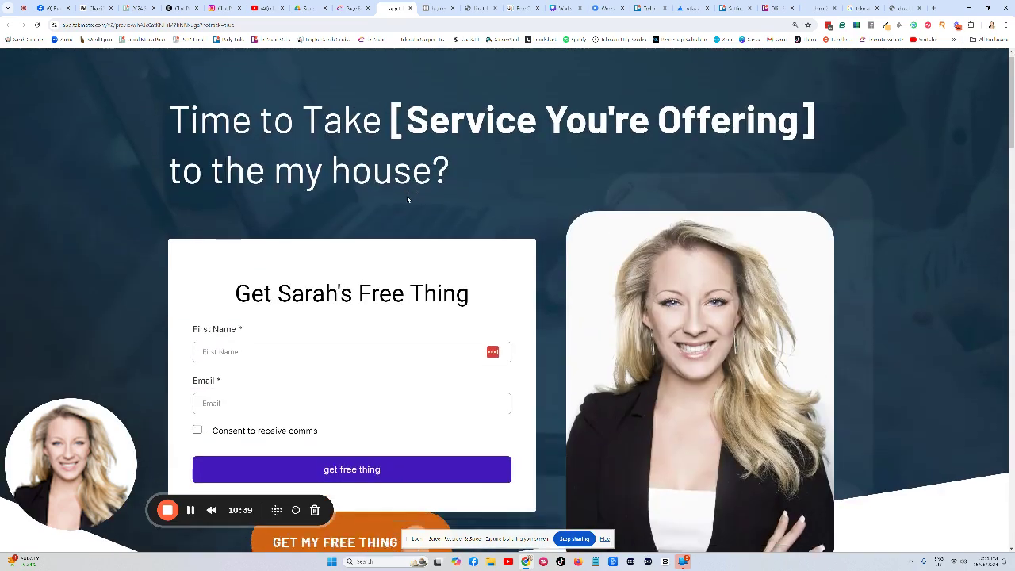
scroll(408, 200, down, 3)
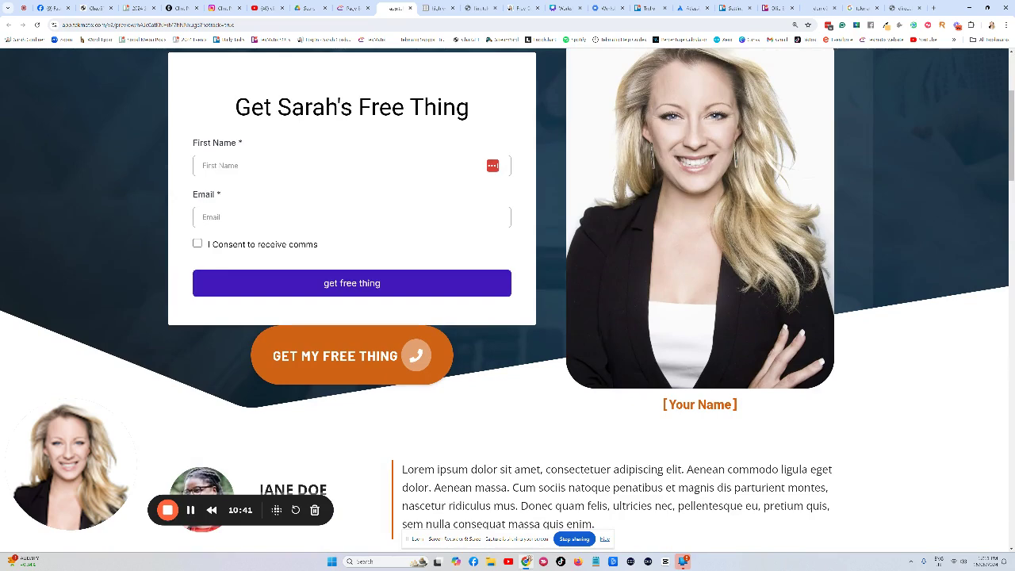
From the Tekmatix Features site menu, go to Book A Call and view the Free 1hr set up call and Tekspert options
click(337, 8)
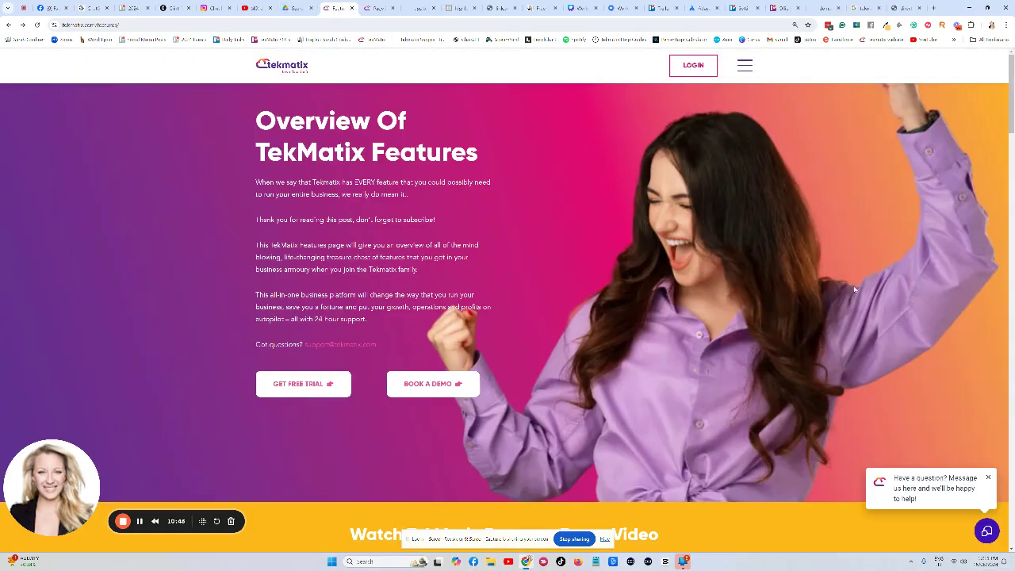
click(746, 67)
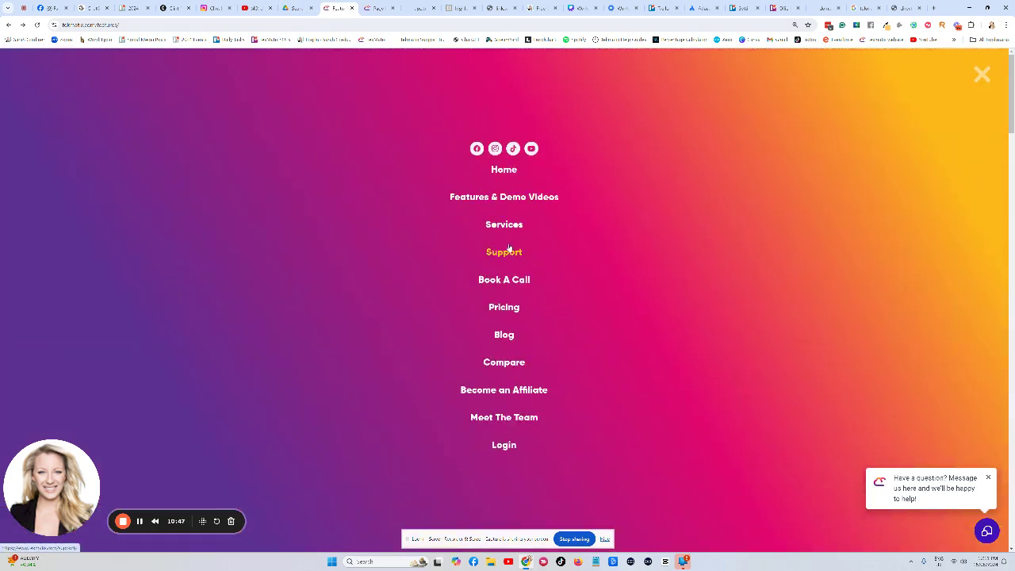
click(503, 280)
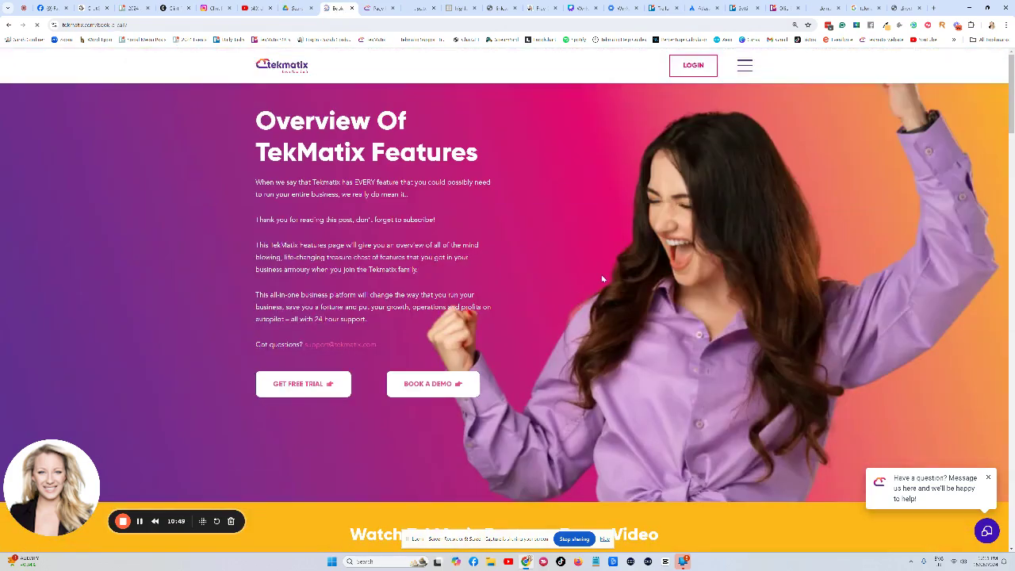
scroll(445, 284, down, 5)
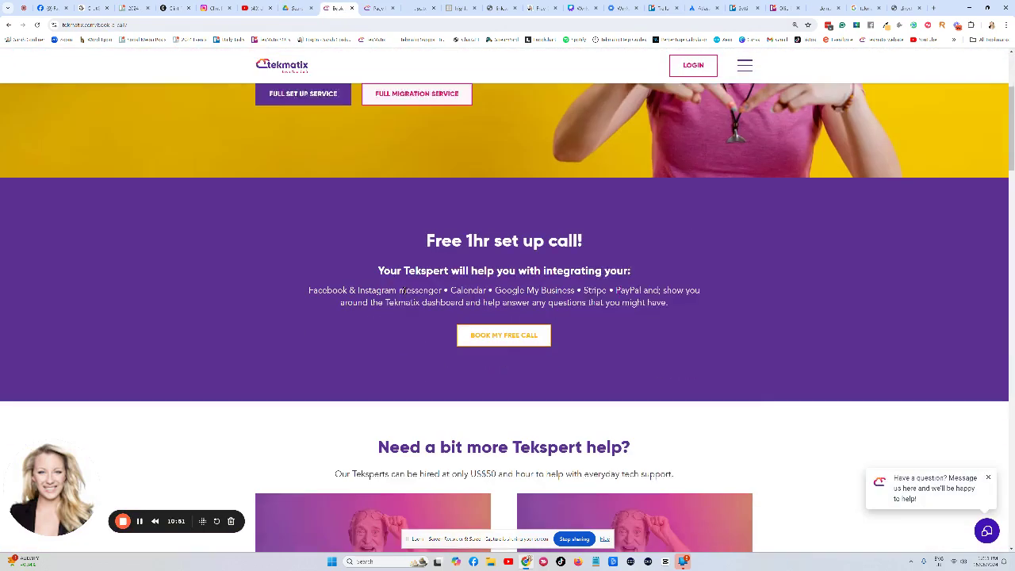
scroll(487, 280, down, 3)
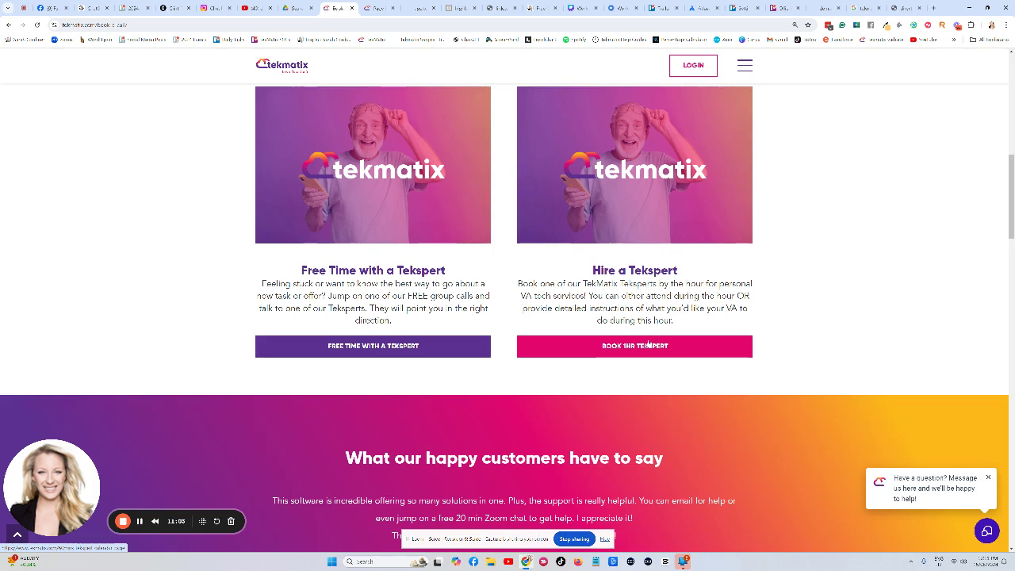
Back in the page builder, open and close the help widget and find the hero section's Custom Code element
click(379, 8)
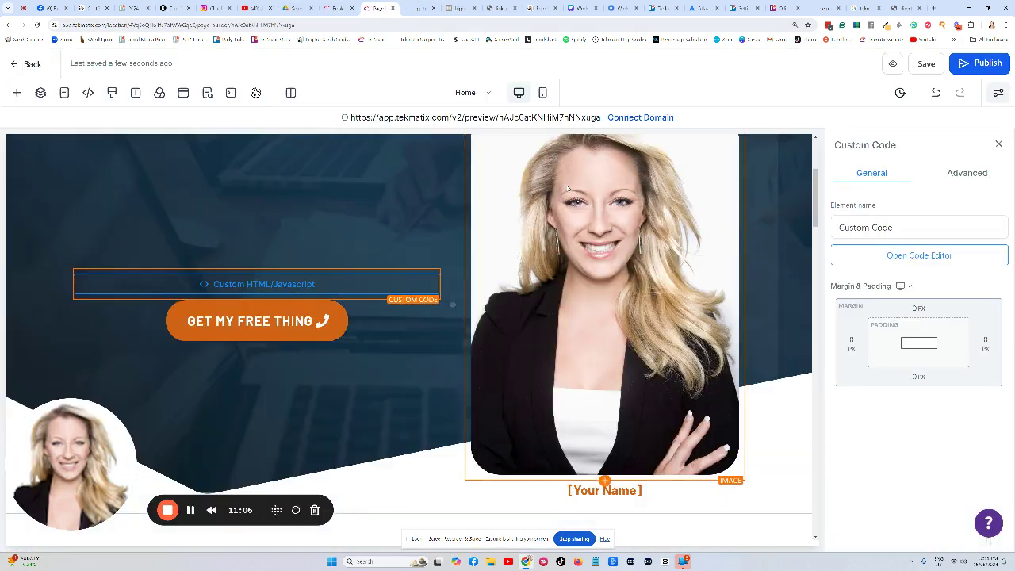
click(992, 522)
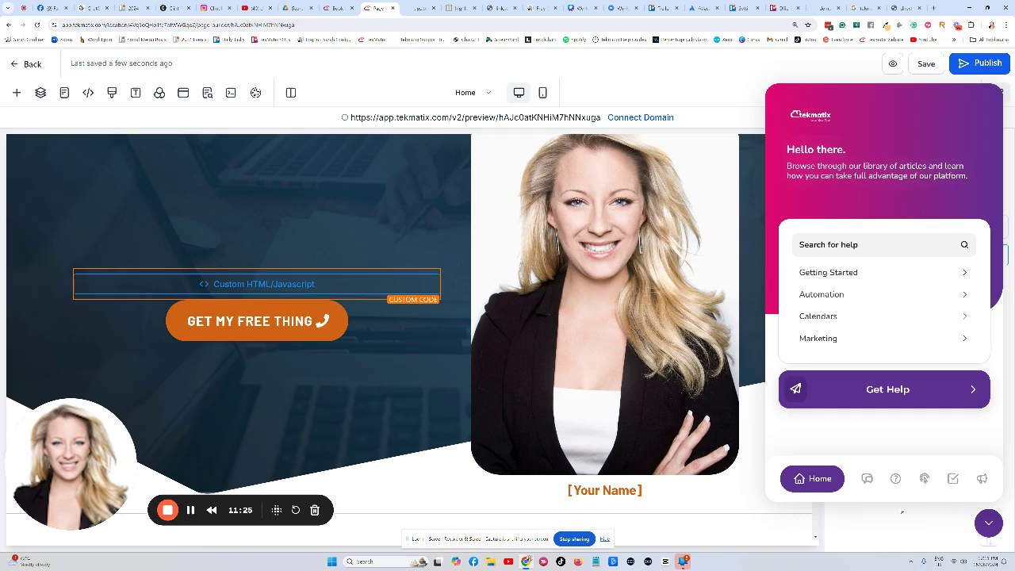
click(988, 522)
scroll(376, 254, up, 1)
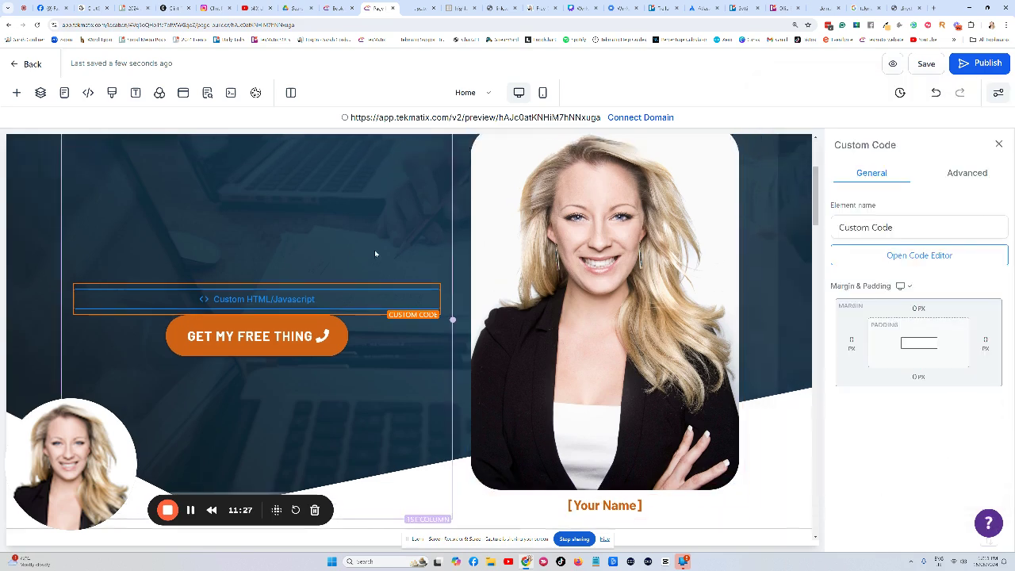
scroll(376, 253, up, 5)
scroll(544, 298, down, 4)
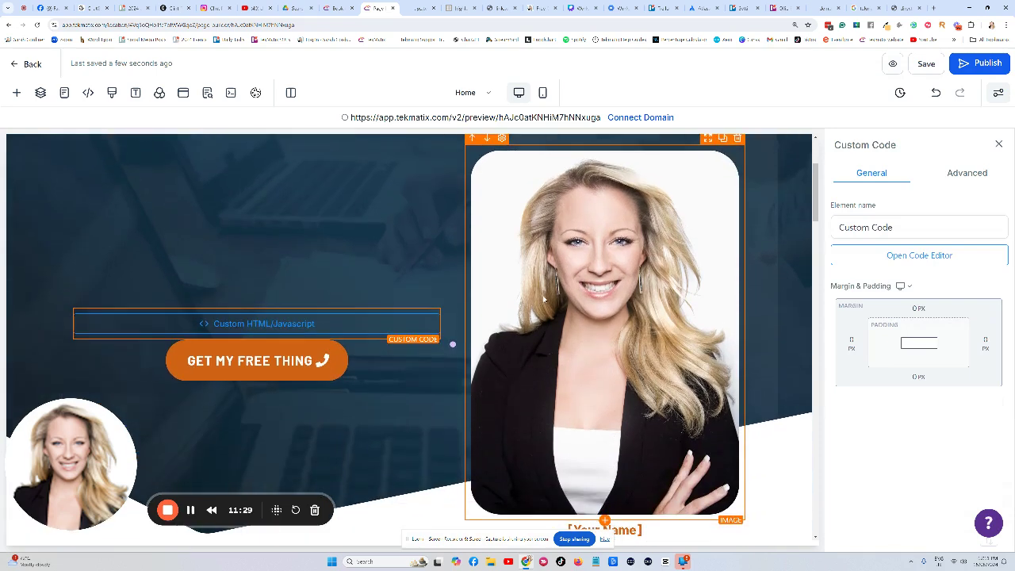
scroll(544, 299, up, 3)
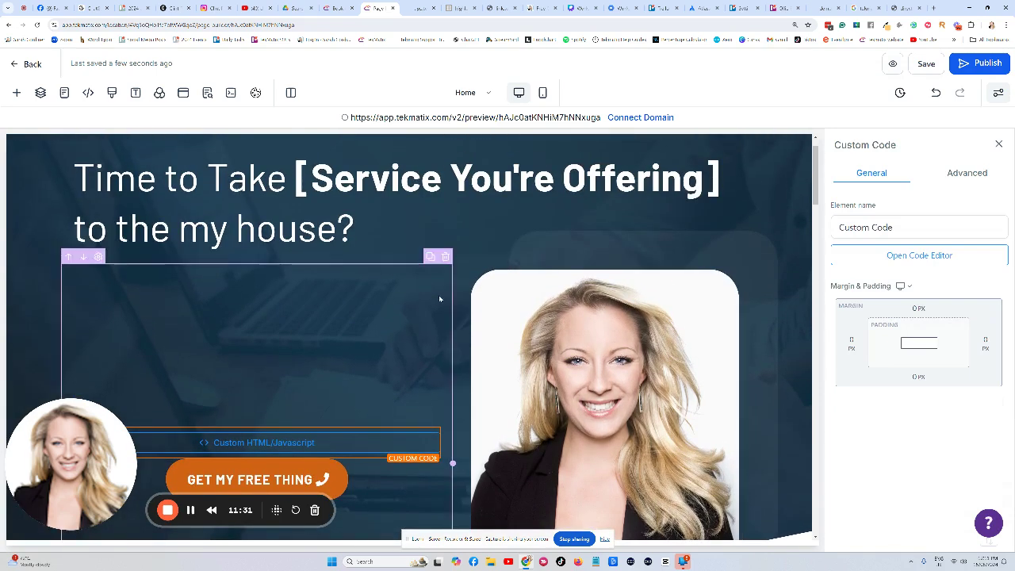
scroll(440, 299, down, 2)
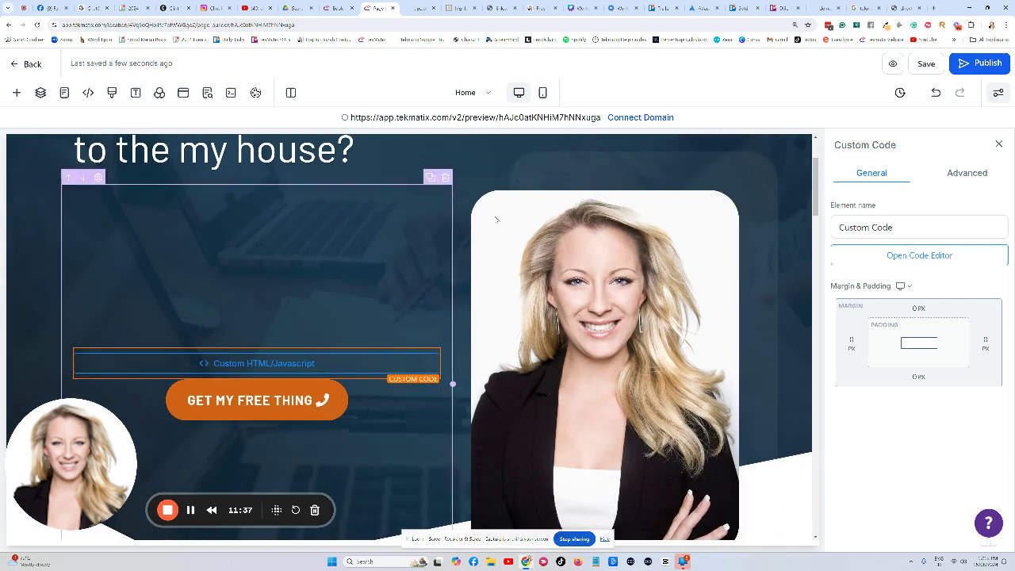
Open the page's live preview and scroll to the embedded signup form beneath the headline
click(476, 117)
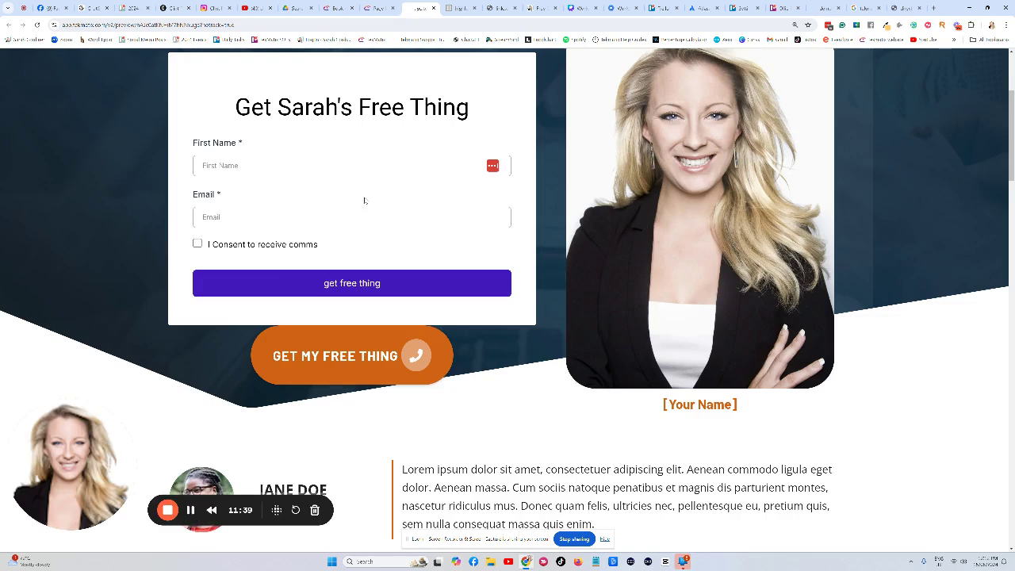
scroll(365, 200, up, 2)
scroll(393, 254, down, 2)
scroll(420, 311, up, 2)
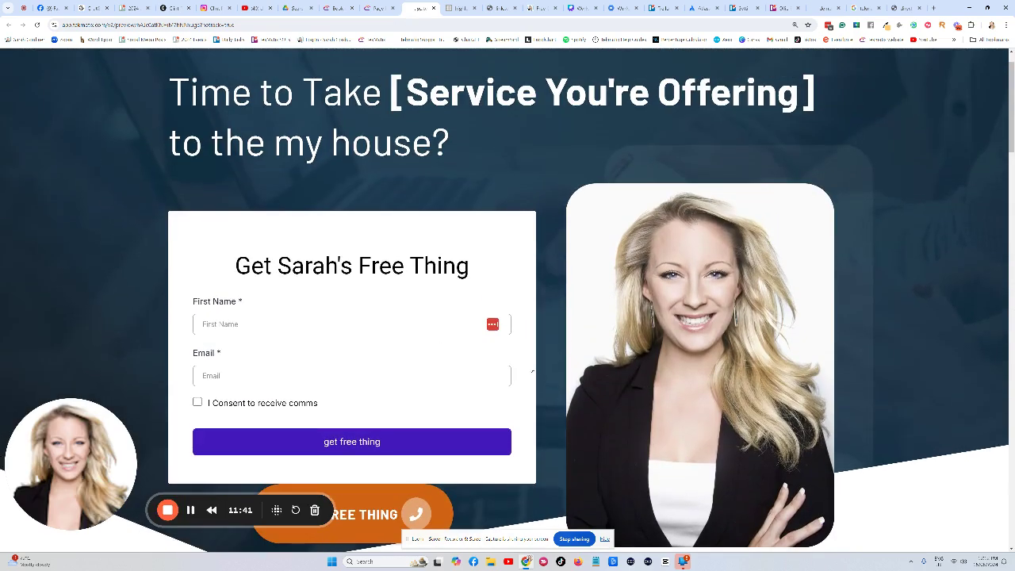